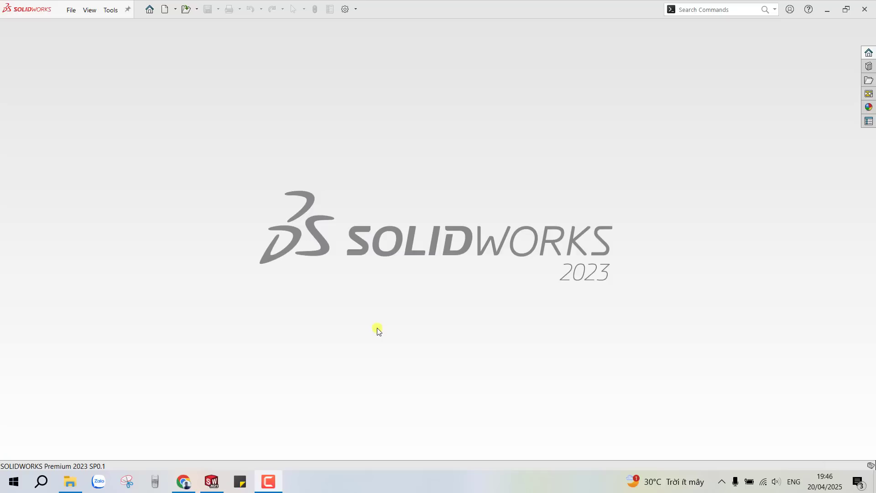
Step: Create a new part document and start a sketch on the Front Plane
left_click(164, 10)
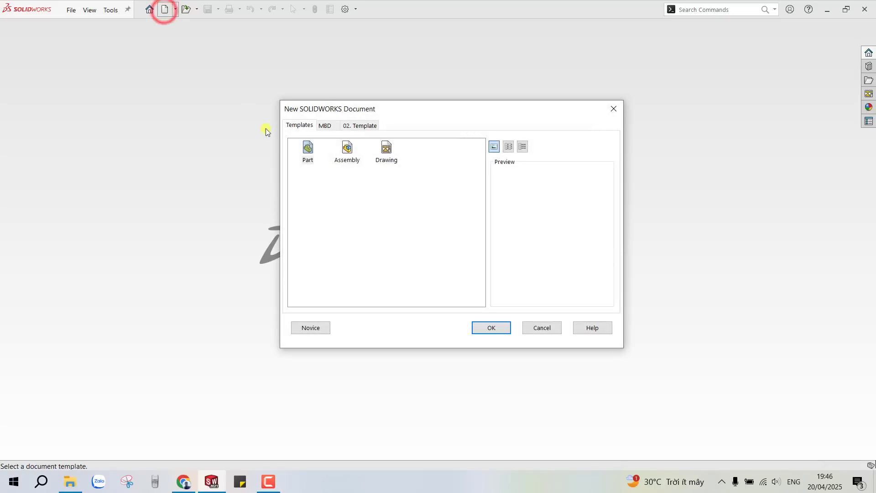
left_click(308, 155)
left_click(502, 328)
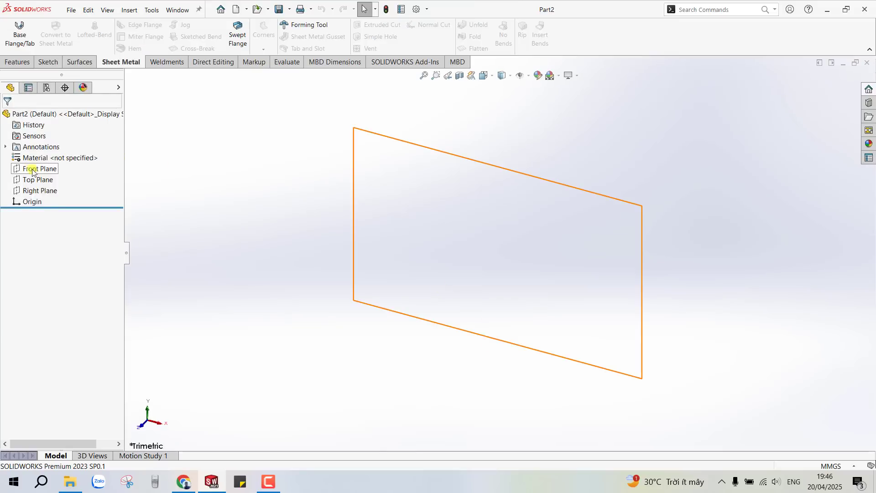
left_click(37, 170)
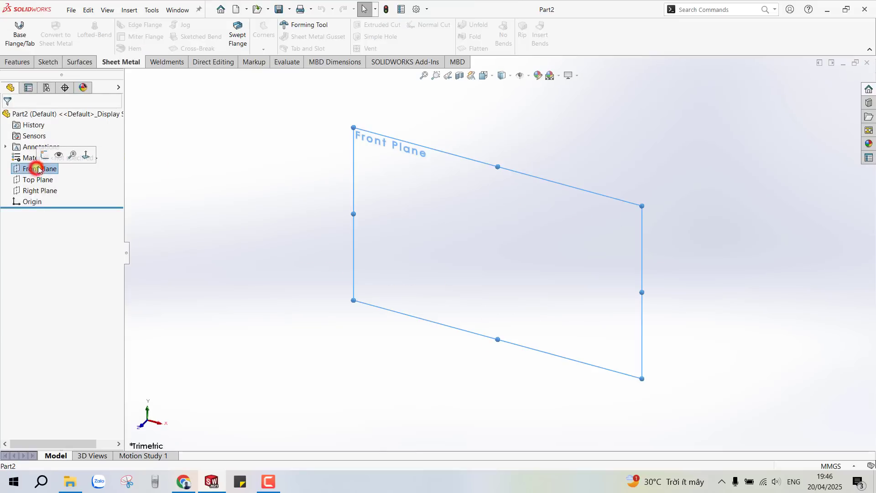
left_click(44, 152)
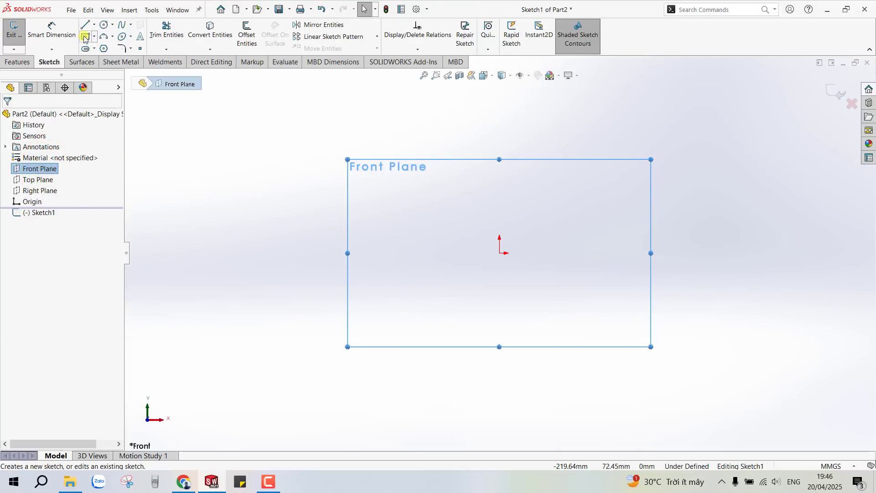
Step: Draw a centre rectangle anchored at the origin, extending to a lower-right corner
left_click(95, 38)
left_click(98, 60)
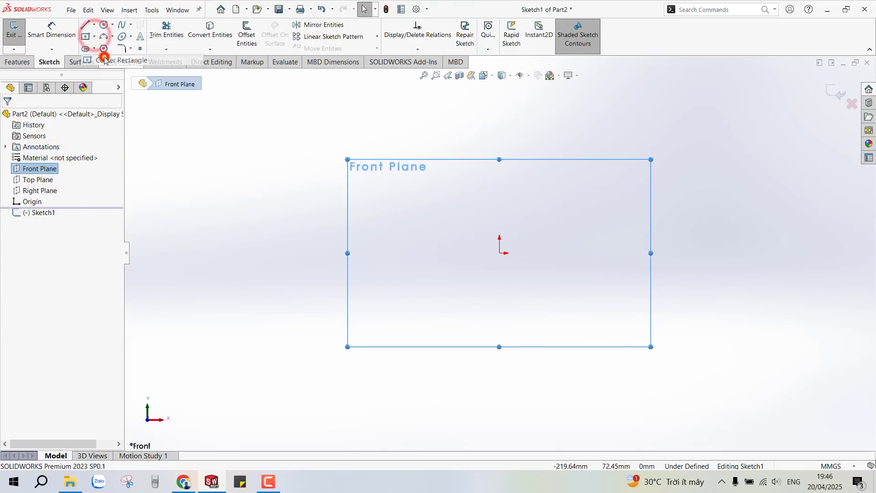
left_click(499, 253)
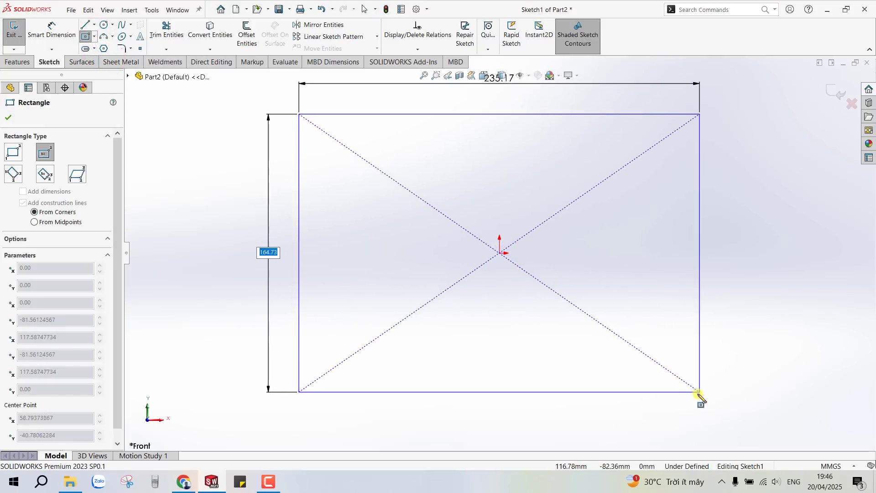
left_click(690, 398)
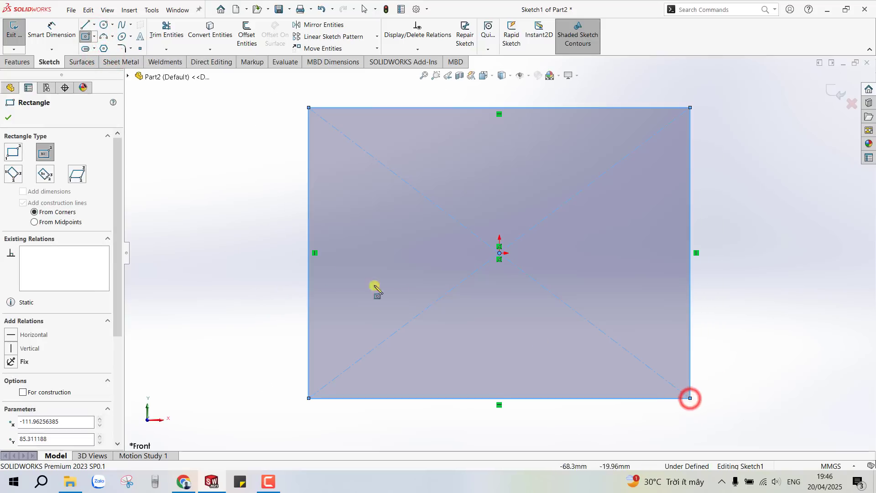
Step: Exit the rectangle sketch and reopen Sketch1 for editing
left_click(13, 62)
left_click(80, 61)
left_click(49, 62)
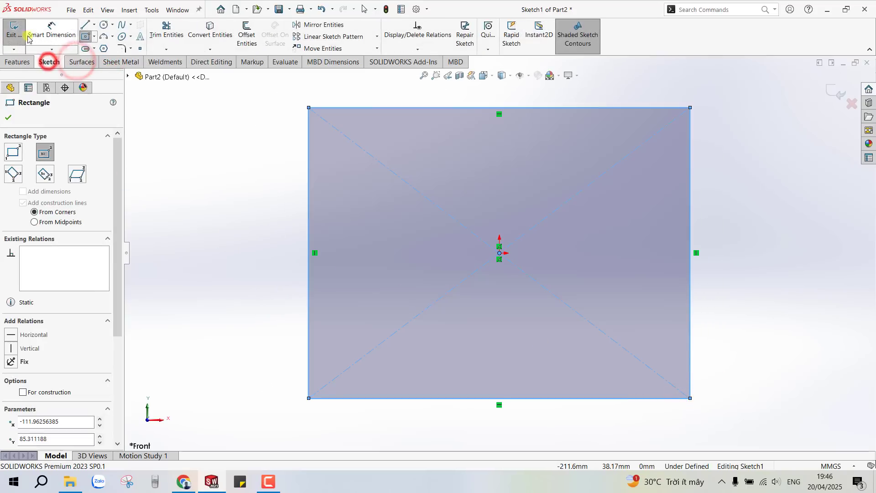
left_click(15, 28)
left_click(52, 28)
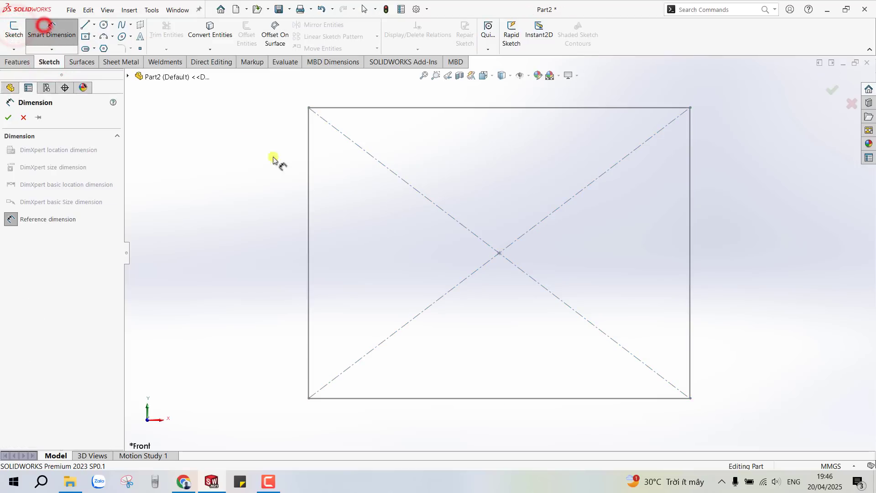
left_click(23, 117)
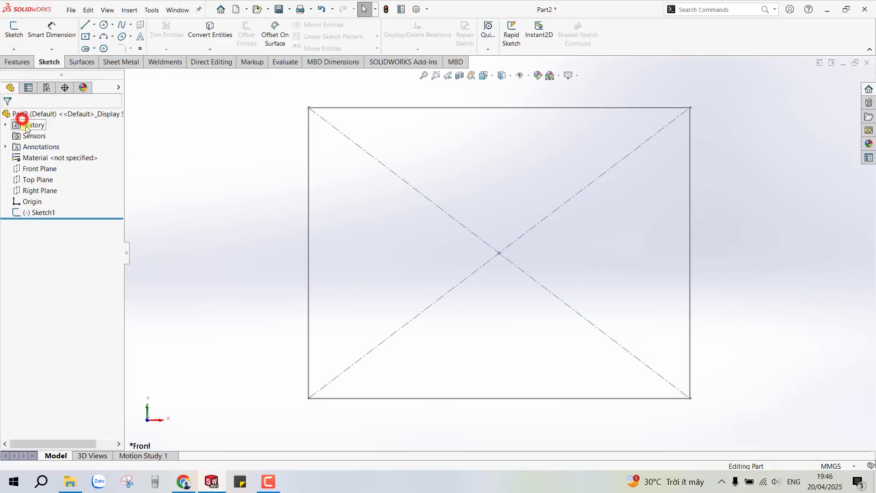
right_click(37, 212)
left_click(44, 190)
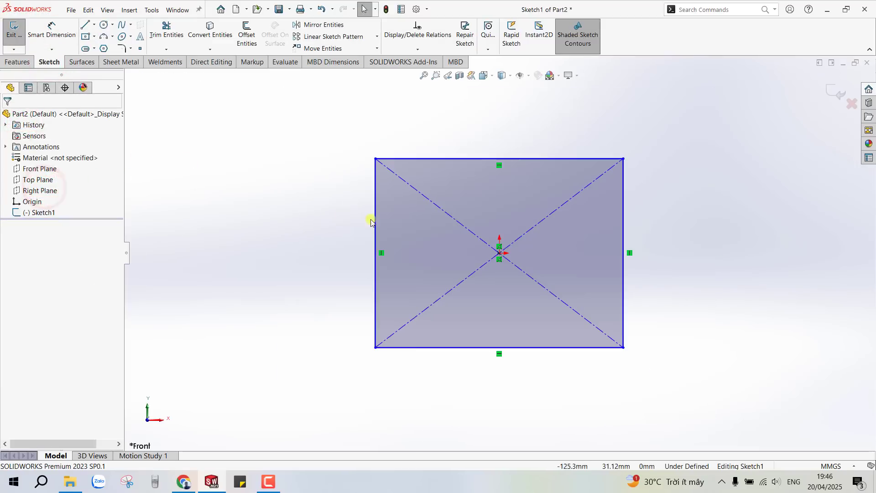
Step: Dimension the rectangle's left side to 200 and top side to 300
left_click(52, 28)
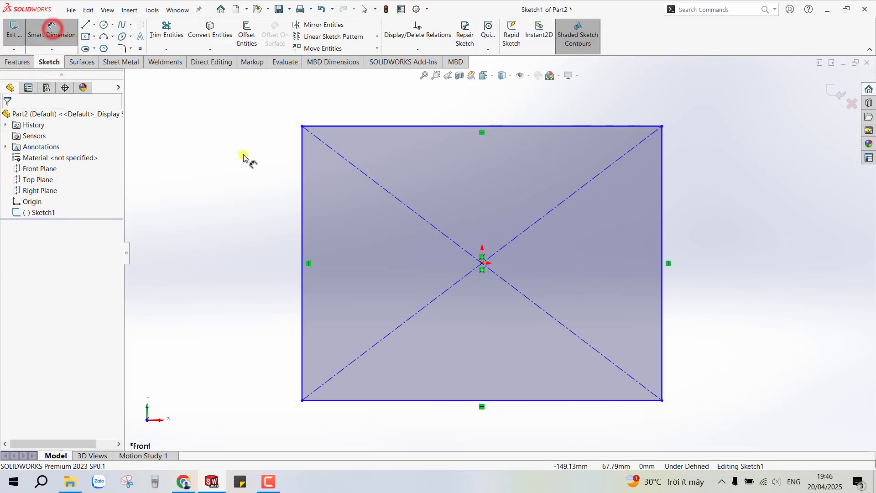
left_click(300, 160)
left_click(271, 212)
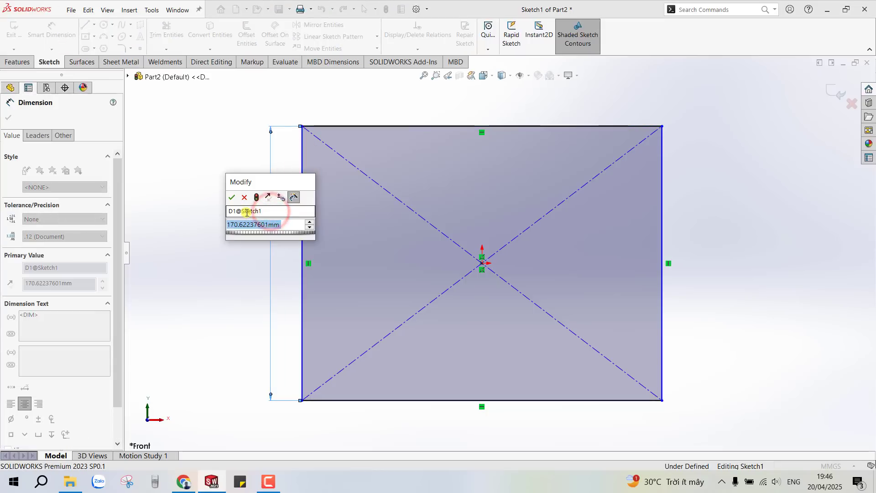
type("200")
key("Return")
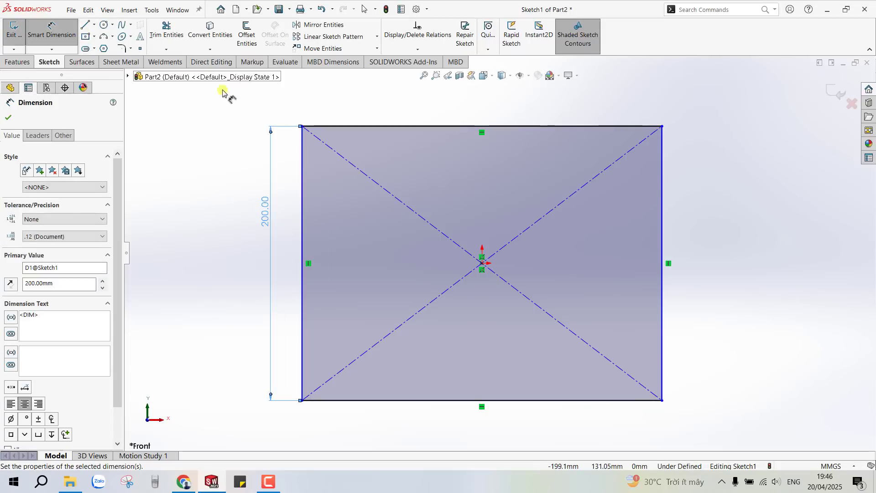
left_click(350, 126)
left_click(387, 109)
type("300")
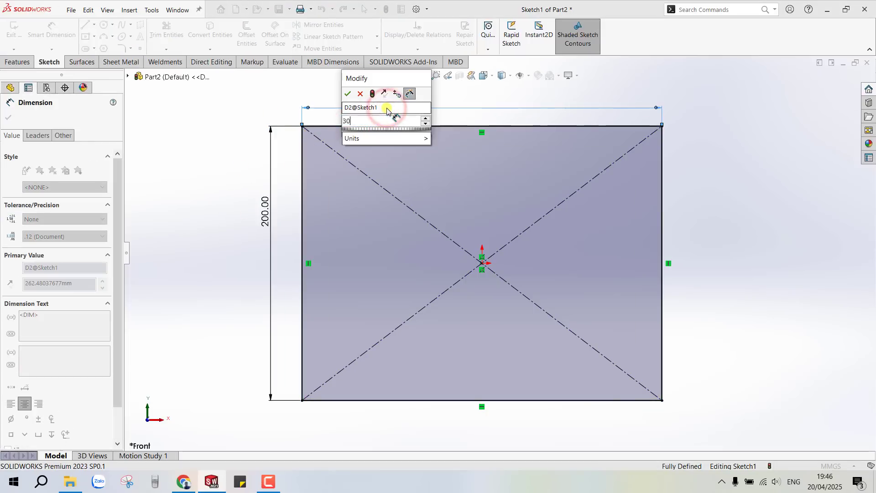
key("Return")
key("Escape")
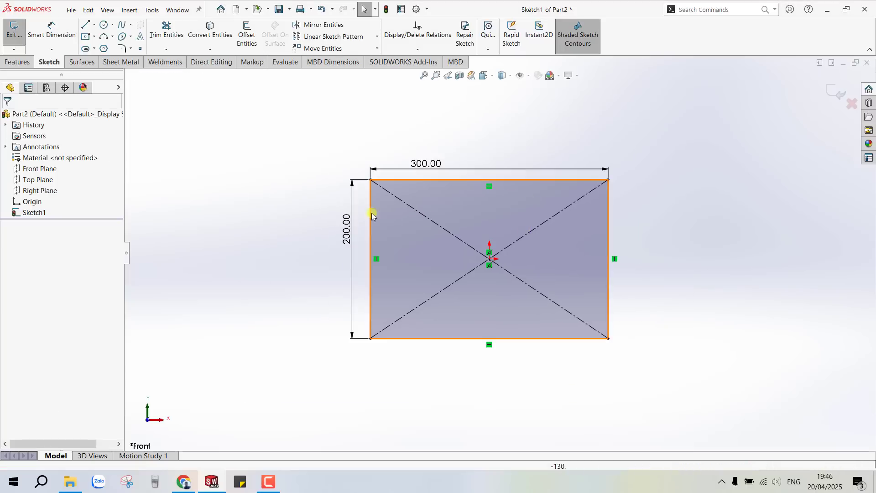
middle_click_drag(283, 216, 255, 267)
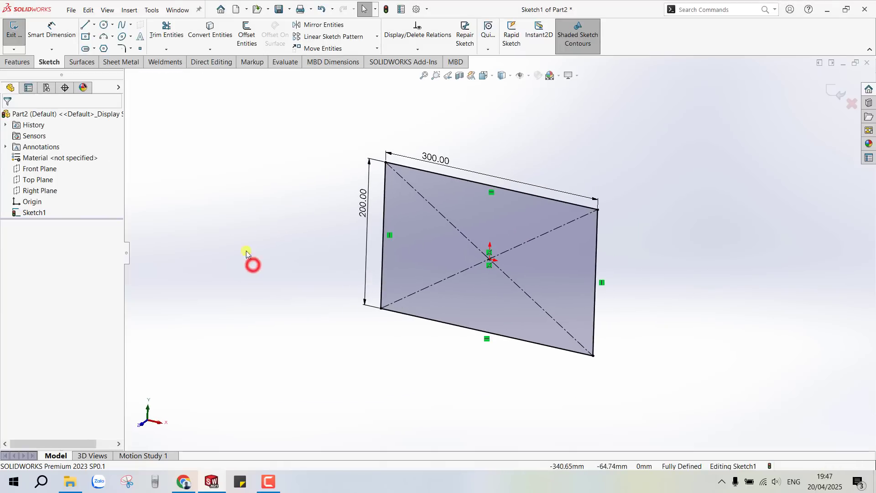
Step: Create Base-Flange1 from the 300 × 200 sketch at the default 1.50 mm thickness
left_click(105, 60)
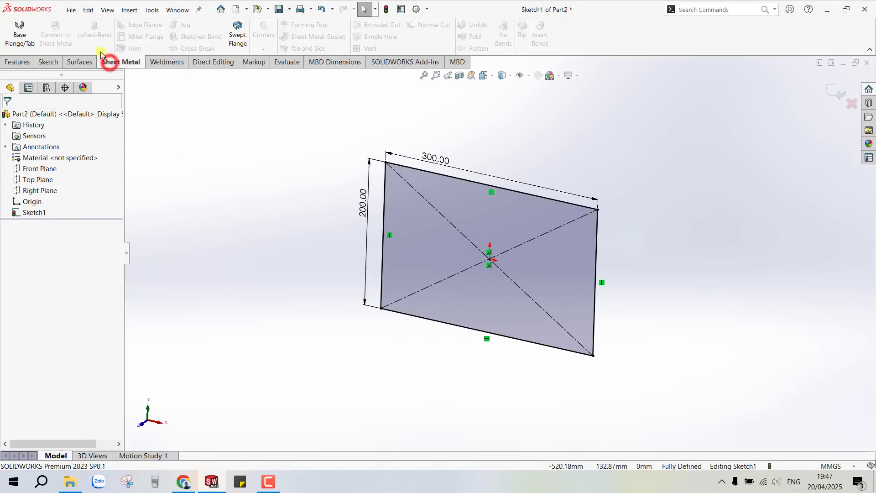
left_click(20, 34)
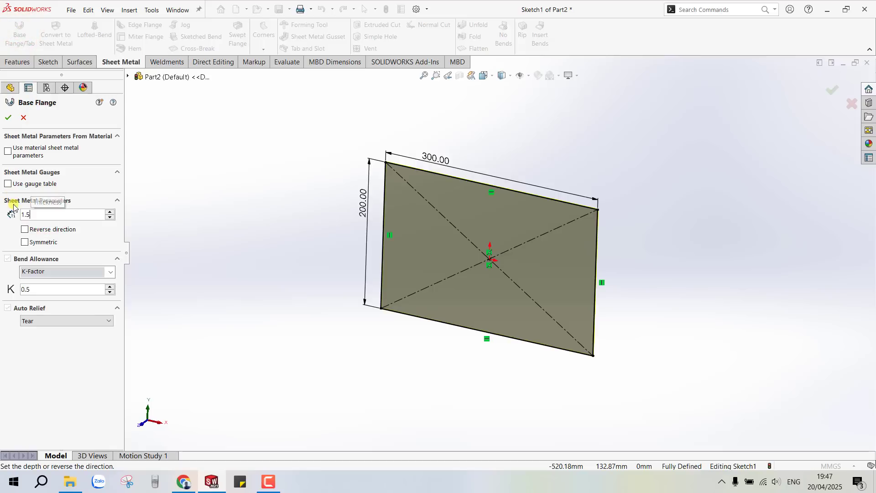
left_click(9, 114)
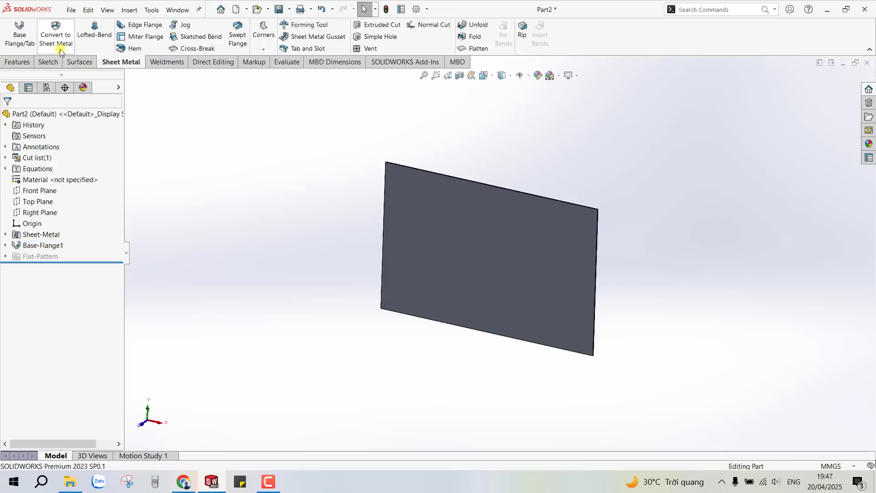
Step: Start an edge flange on the plate's top, left, bottom and right edges
left_click(137, 23)
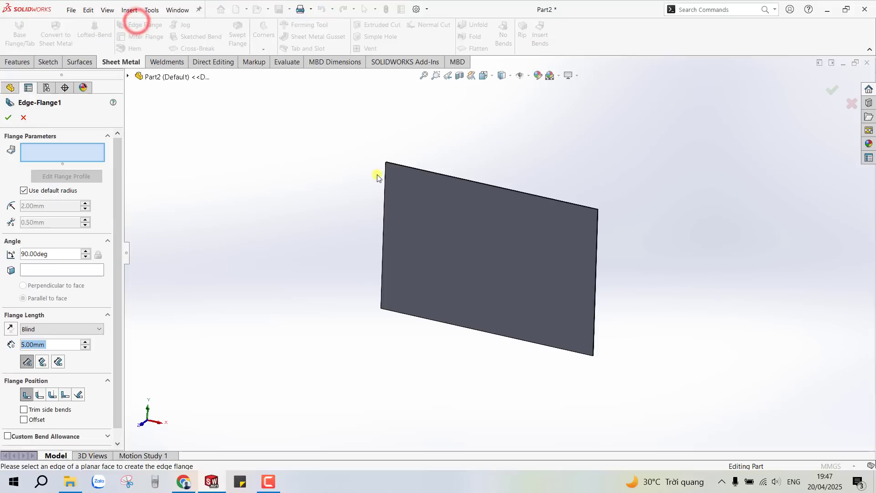
left_click(420, 171)
left_click(374, 220)
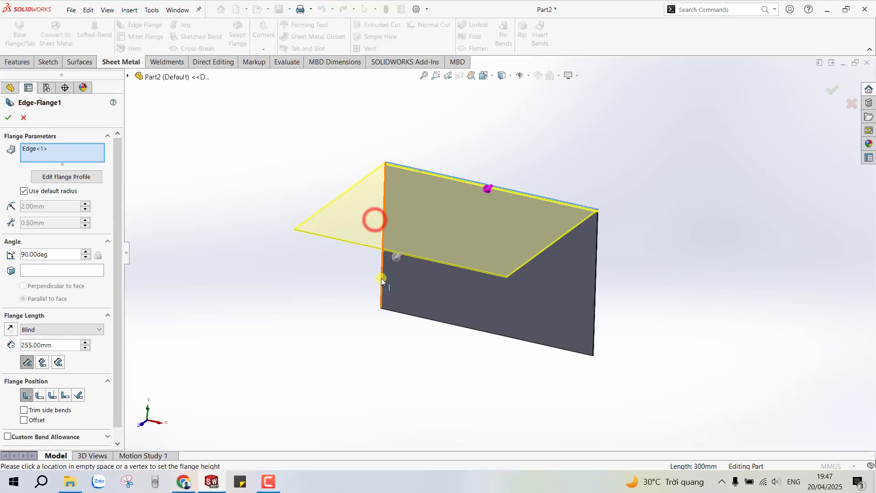
left_click(382, 277)
left_click(416, 319)
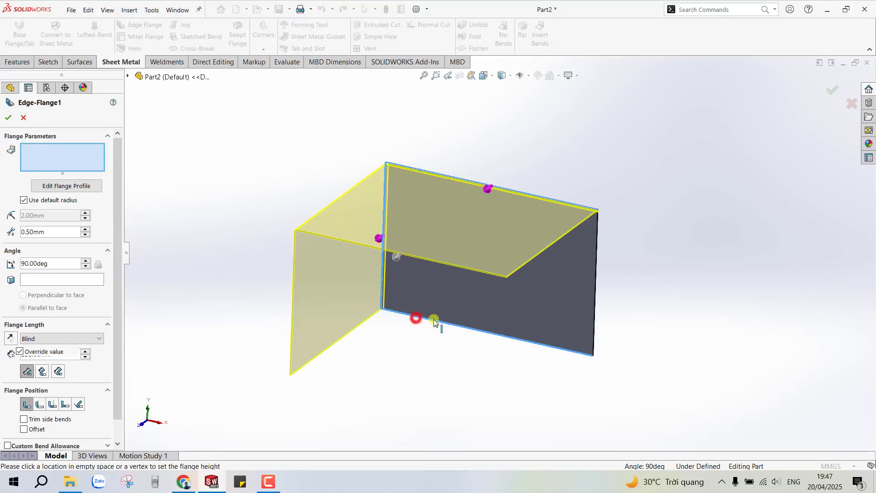
left_click(596, 265)
middle_click_drag(535, 306, 352, 265)
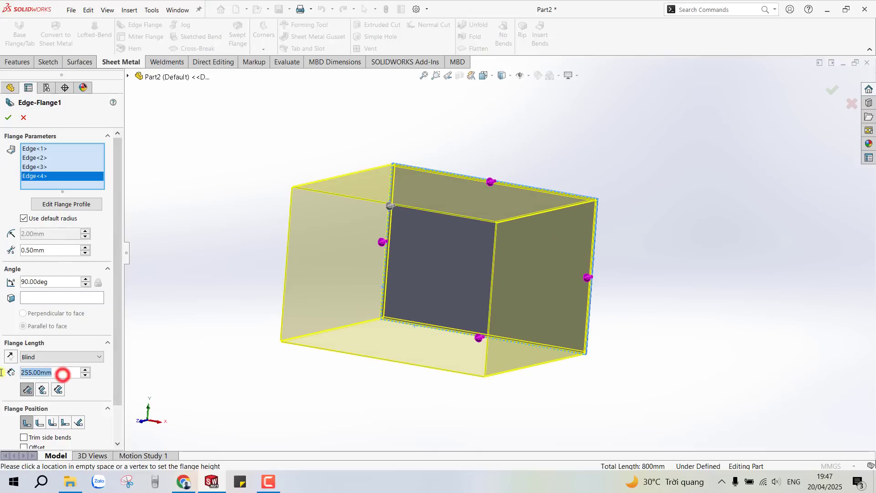
Step: Set the flange length to 200 mm and accept Edge-Flange1
type("200")
key("Return")
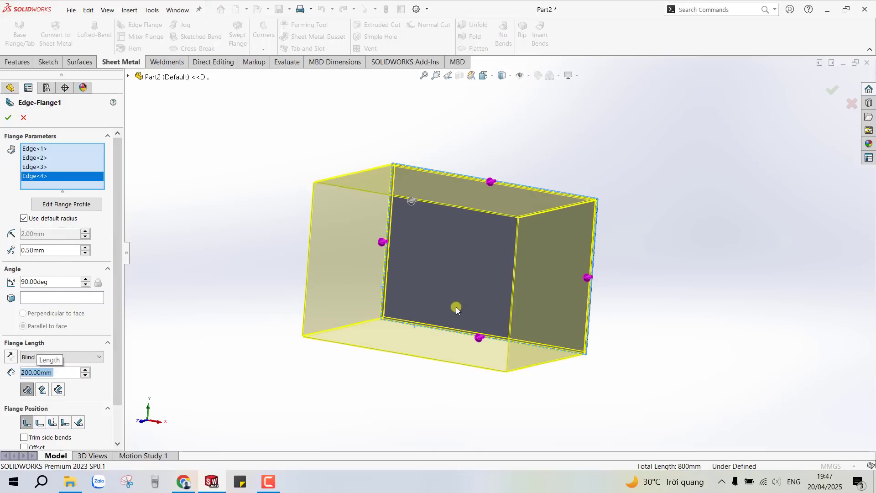
mouse_move(456, 306)
middle_mouse_down()
mouse_move(485, 168)
mouse_move(438, 164)
mouse_move(481, 201)
mouse_move(516, 155)
mouse_move(507, 165)
middle_mouse_up()
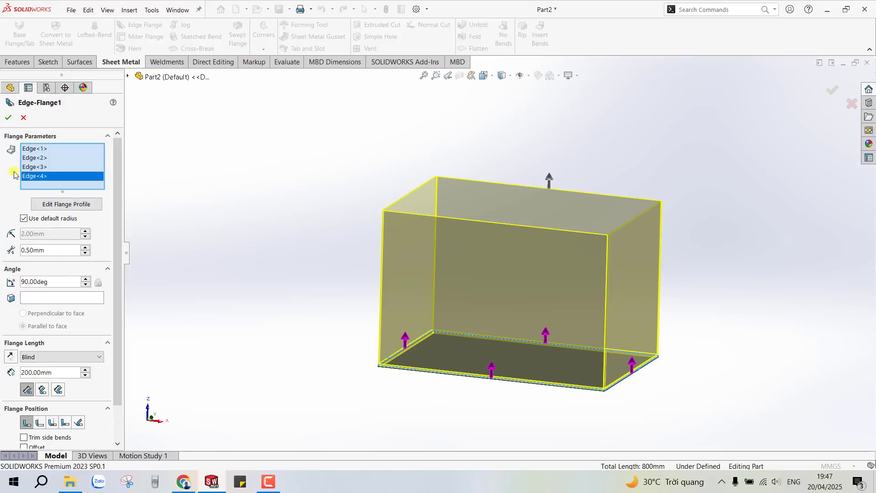
left_click_drag(117, 256, 118, 289)
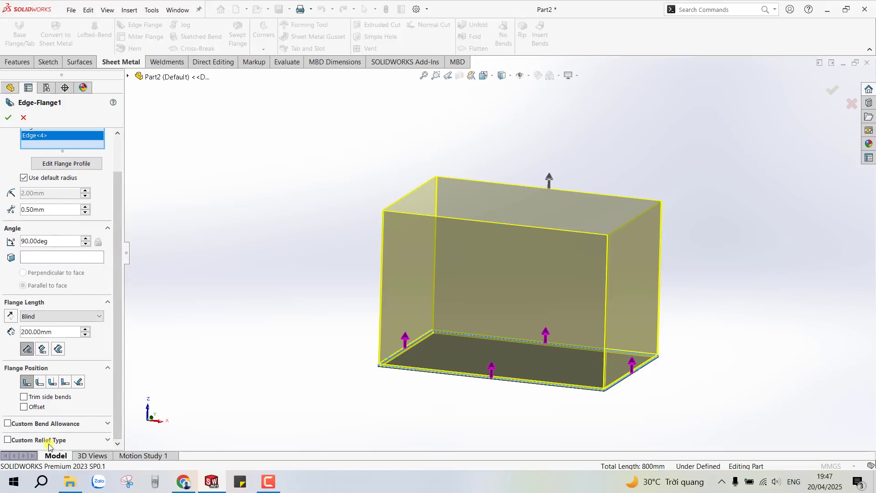
left_click(6, 118)
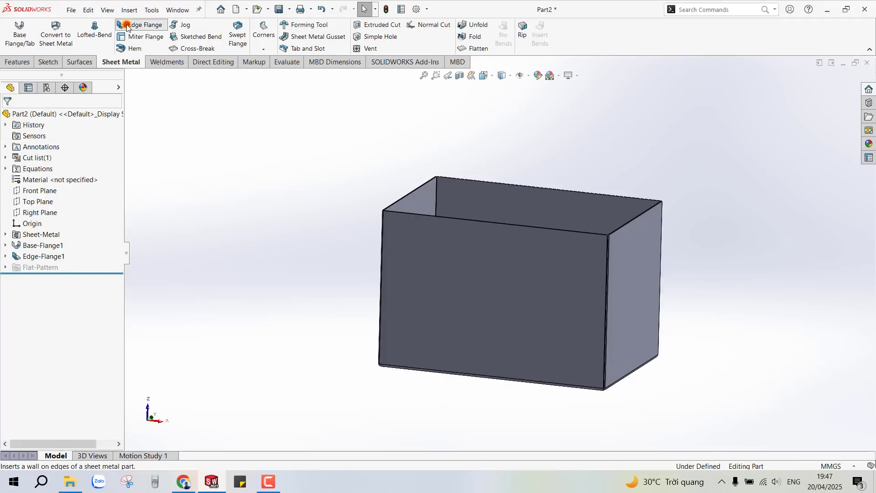
left_click(130, 25)
Step: Add Edge-Flange2: 20 mm lips on the left, front, back and right top edges
scroll(455, 207, "down", 2)
left_click(393, 178)
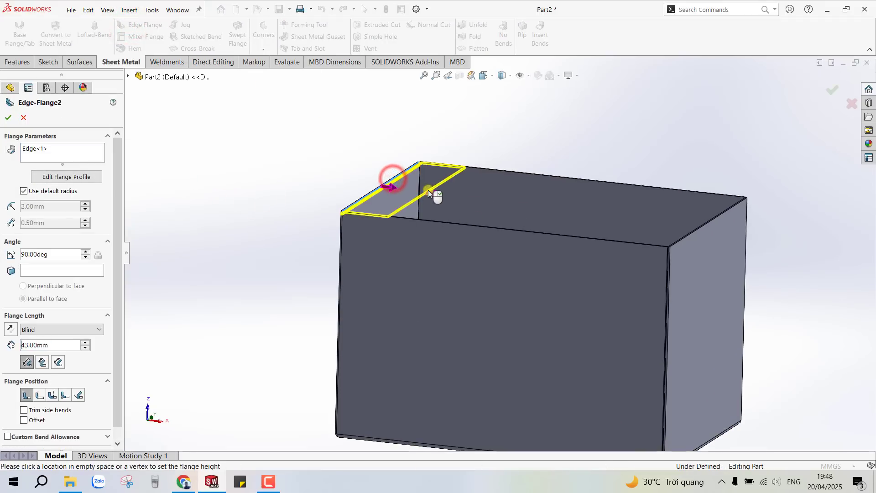
left_click(427, 190)
left_click(448, 225)
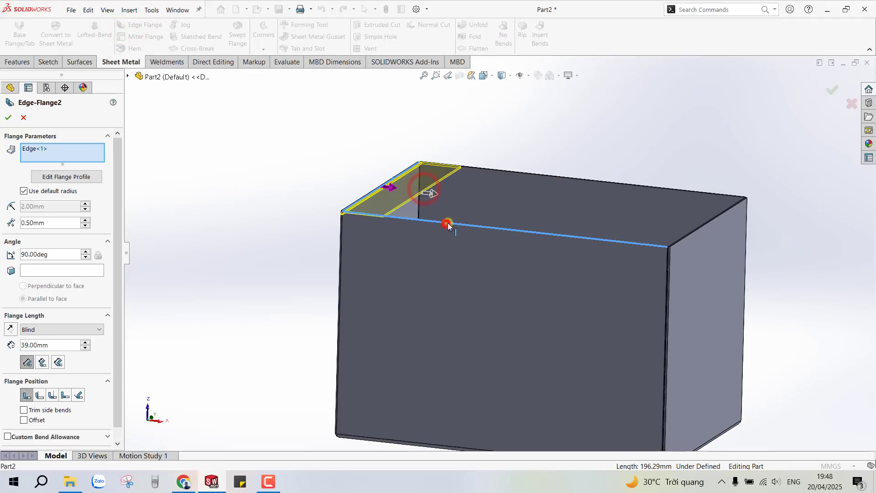
left_click(513, 173)
left_click(689, 237)
middle_click_drag(672, 223, 215, 304)
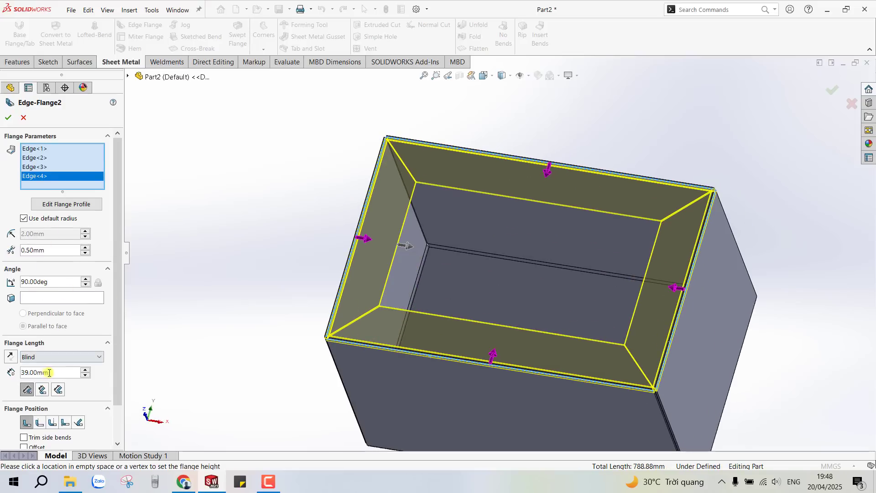
type("20")
key("Return")
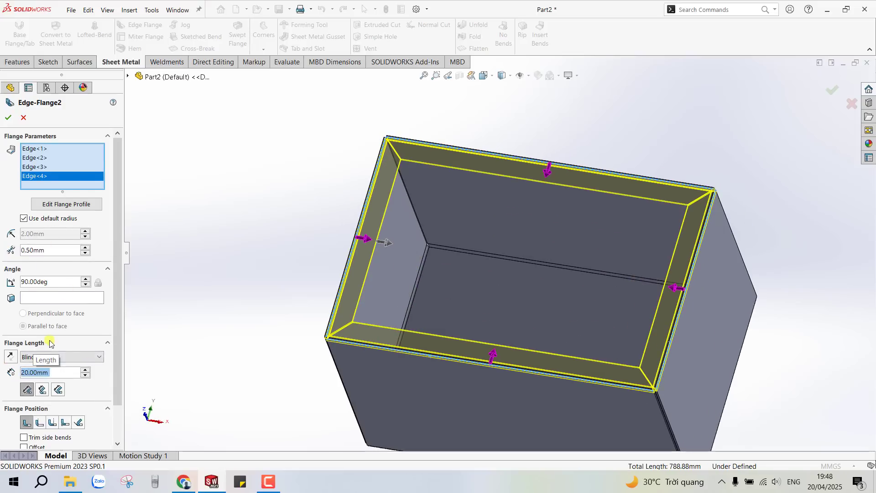
left_click(7, 119)
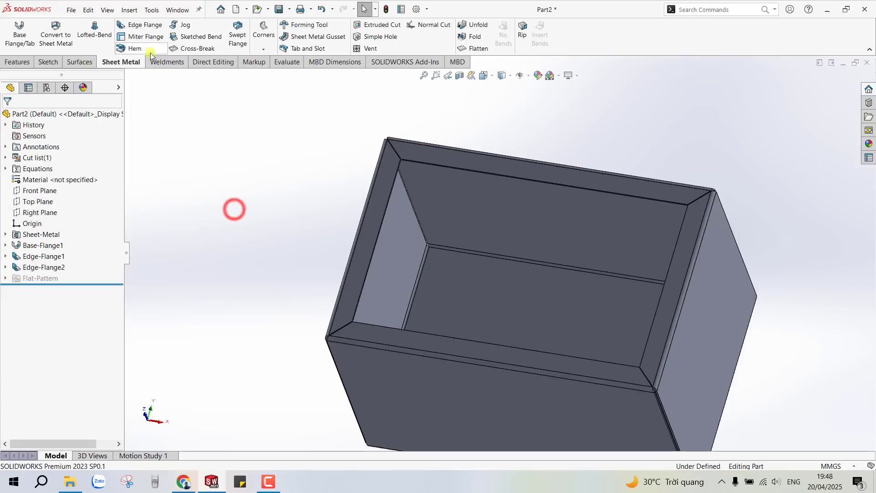
left_click(137, 25)
Step: Select the four inner rim edges of the top lip for a new edge flange
left_click(388, 196)
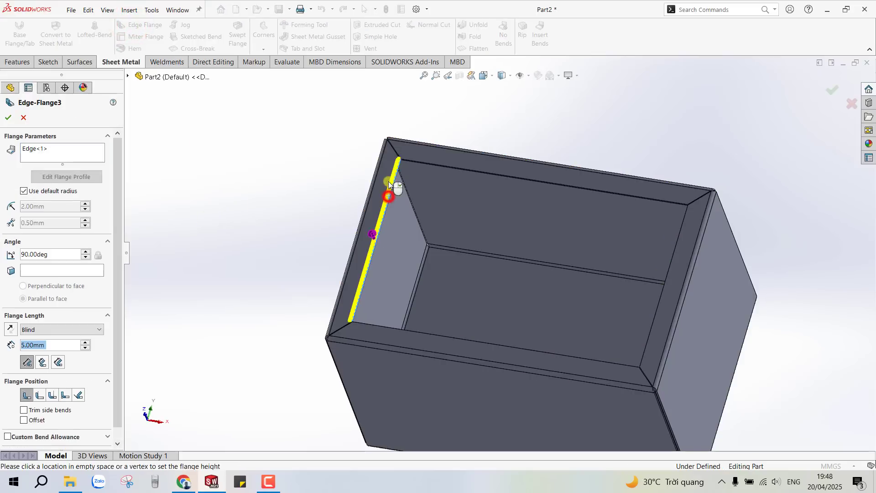
type("50")
left_click(401, 199)
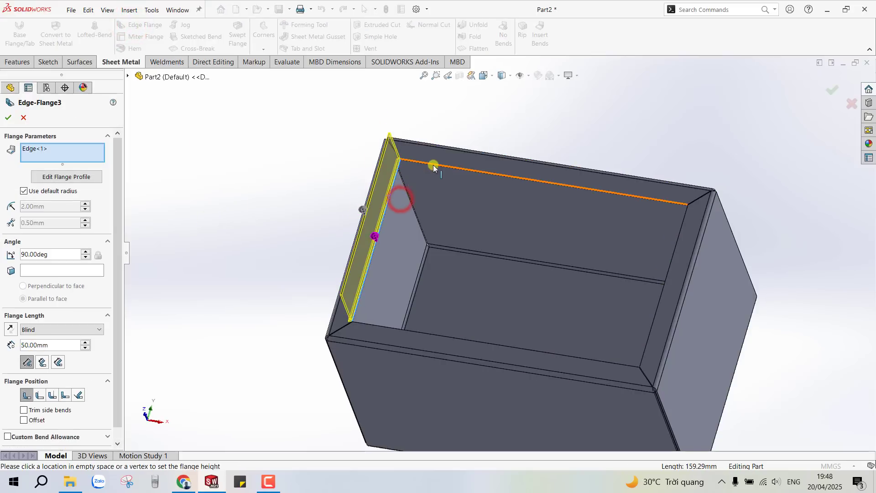
left_click(434, 164)
left_click(670, 263)
middle_click_drag(671, 262, 473, 172)
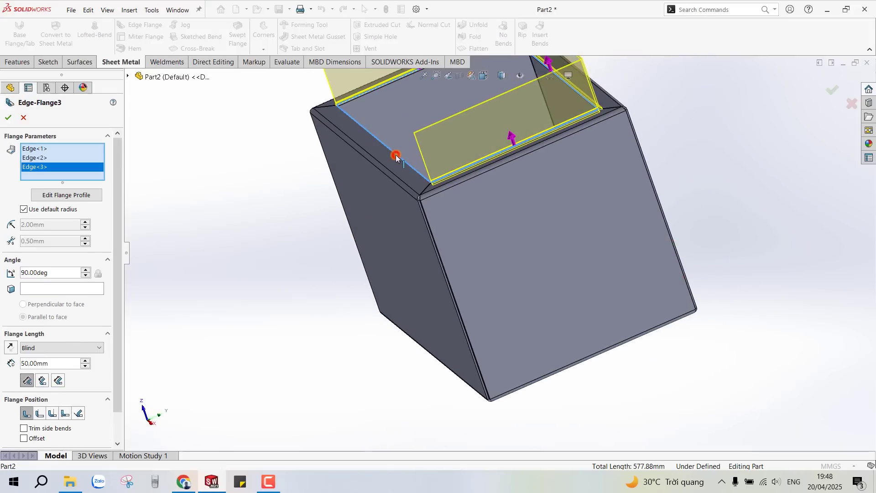
left_click(398, 158)
middle_click_drag(398, 158, 401, 150)
scroll(475, 195, "down", 3)
scroll(500, 208, "down", 2)
scroll(500, 208, "down", 2)
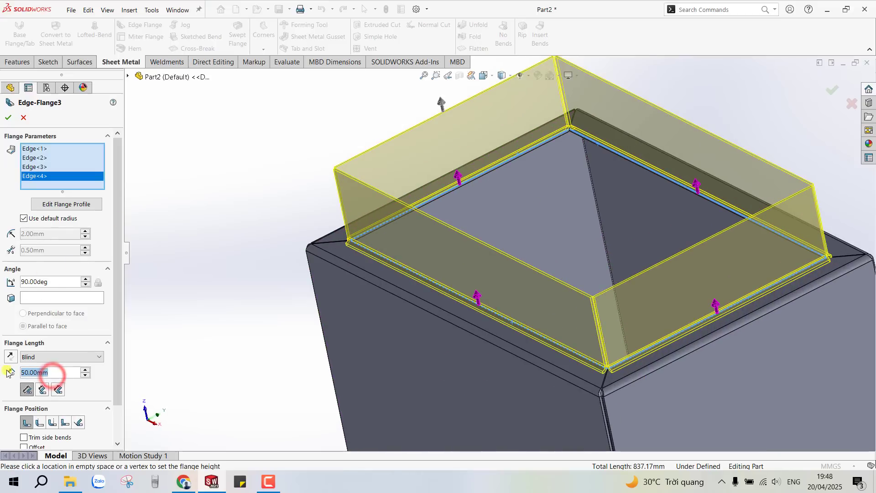
Step: Set the flange length to 16 mm, correcting from 18, and accept Edge-Flange3
type("18")
key("Return")
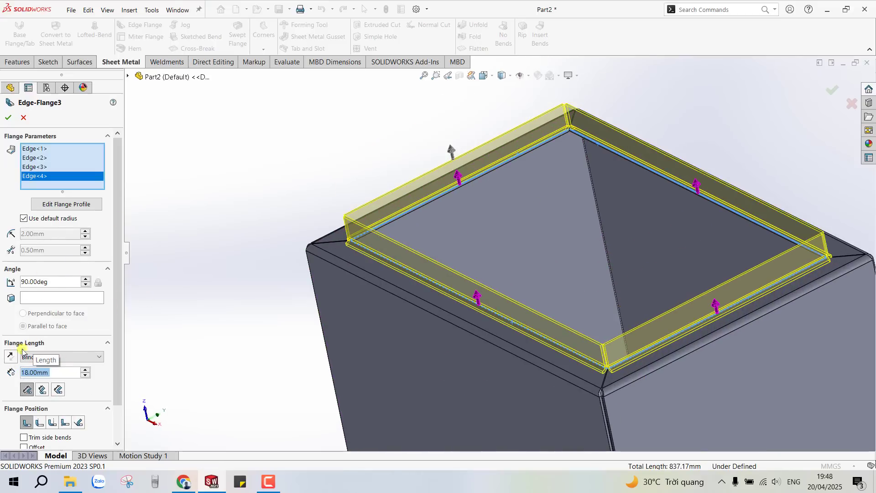
type("16")
key("Return")
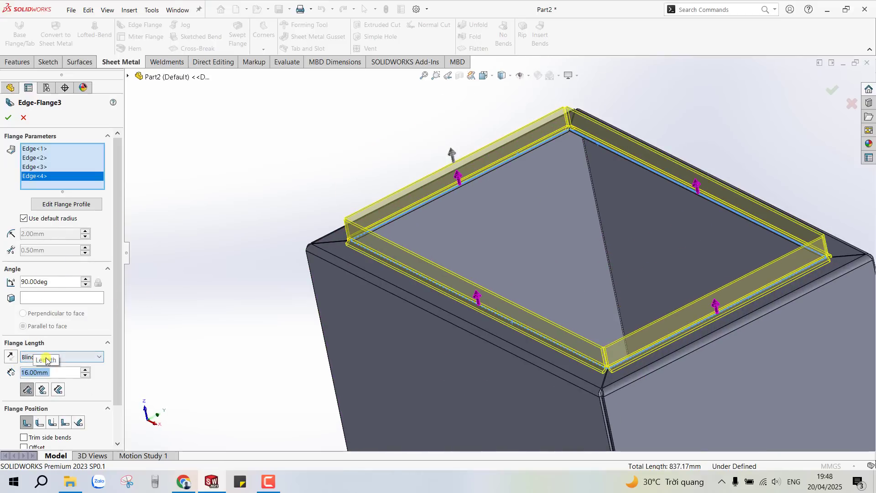
left_click(6, 118)
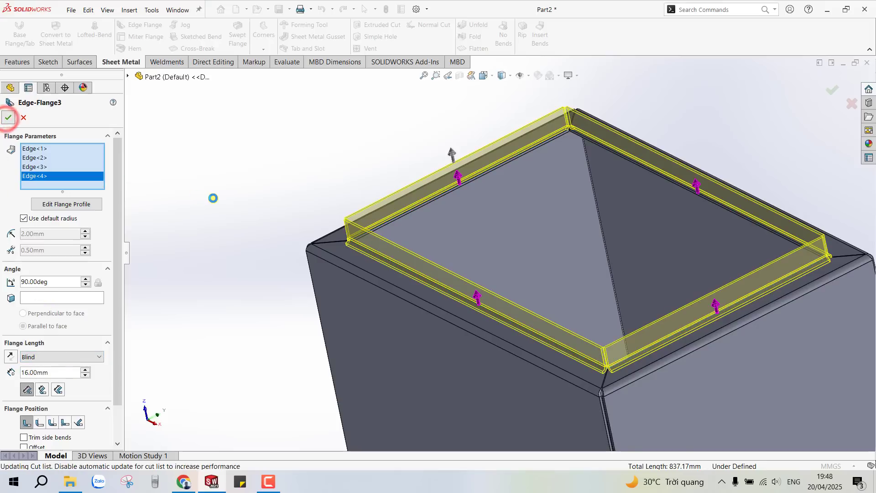
scroll(454, 307, "up", 3)
mouse_move(590, 249)
middle_mouse_down()
mouse_move(554, 247)
mouse_move(587, 227)
mouse_move(551, 320)
mouse_move(606, 276)
mouse_move(352, 167)
middle_mouse_up()
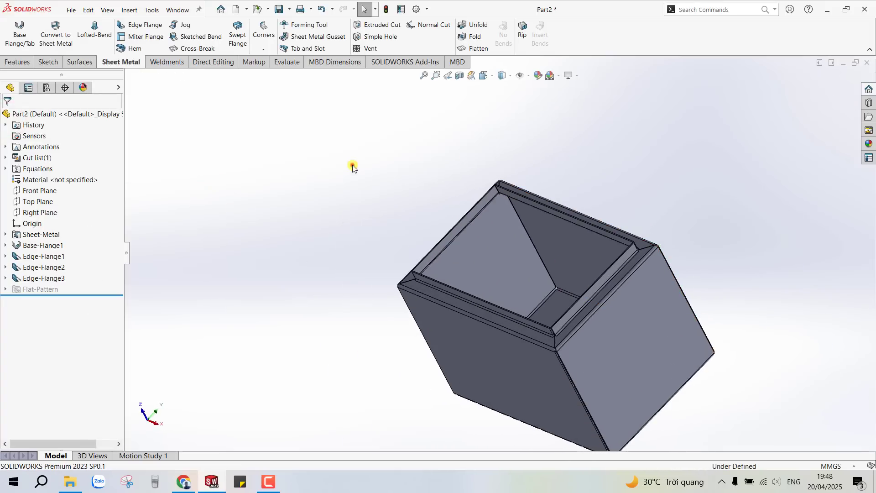
Step: Start Edge-Flange4 on the front rim edge and switch to a standard view
left_click(137, 25)
scroll(432, 283, "down", 5)
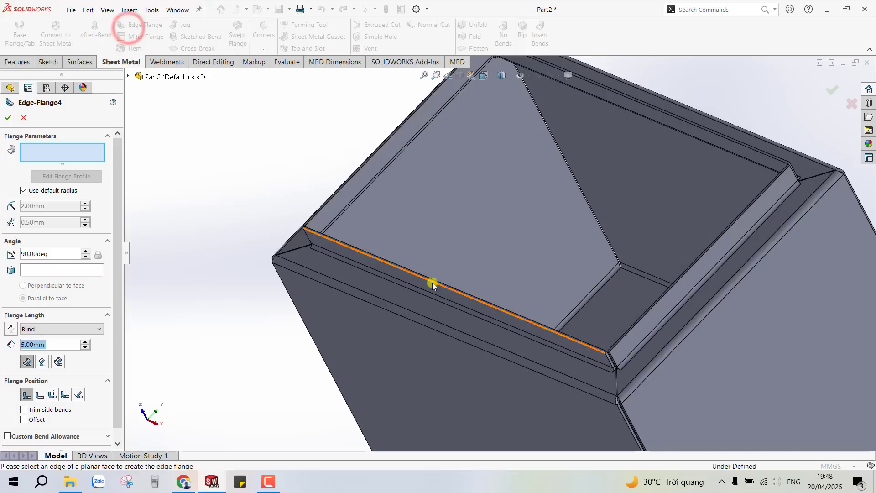
left_click(402, 273)
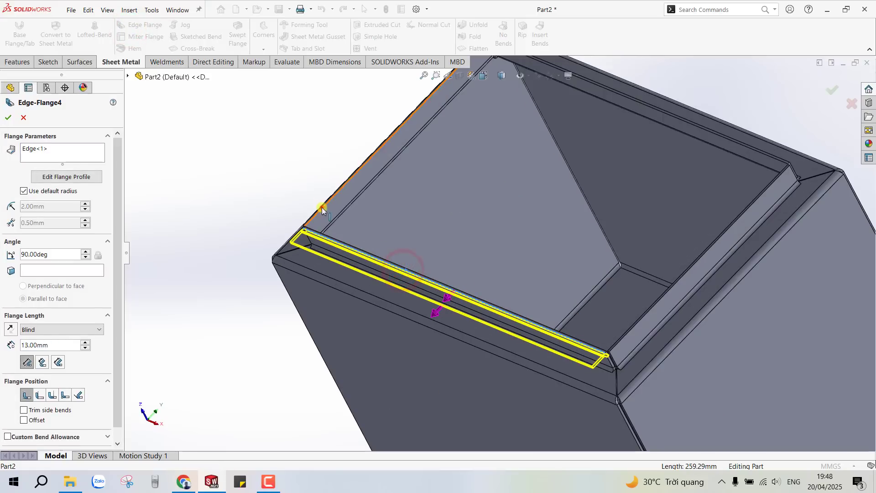
mouse_move(321, 206)
middle_mouse_down()
mouse_move(312, 211)
mouse_move(358, 246)
middle_mouse_up()
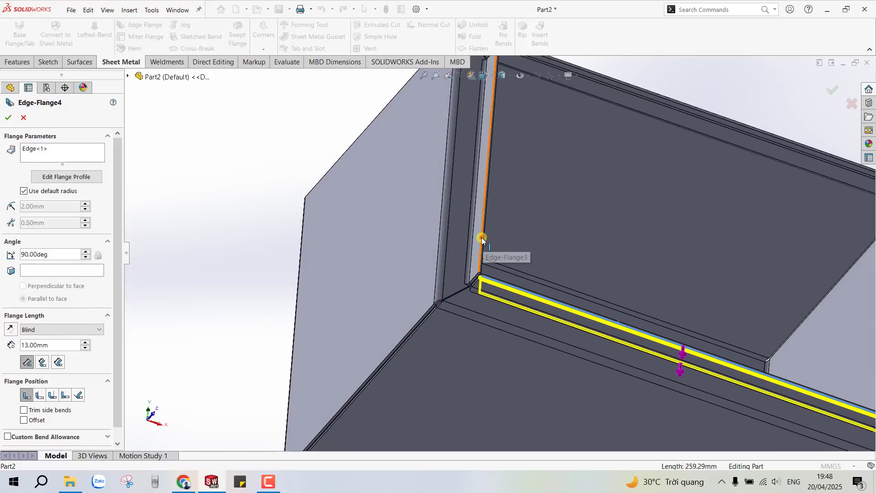
key("ctrl+7")
scroll(634, 299, "down", 3)
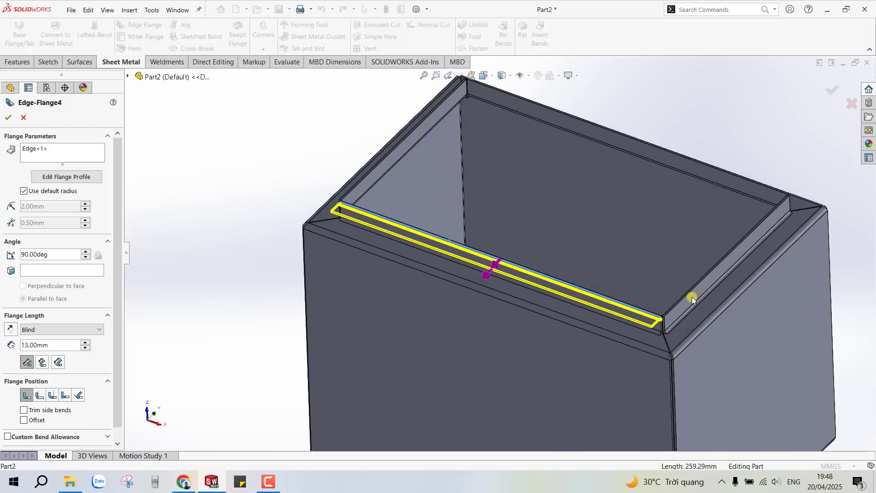
left_click(688, 296)
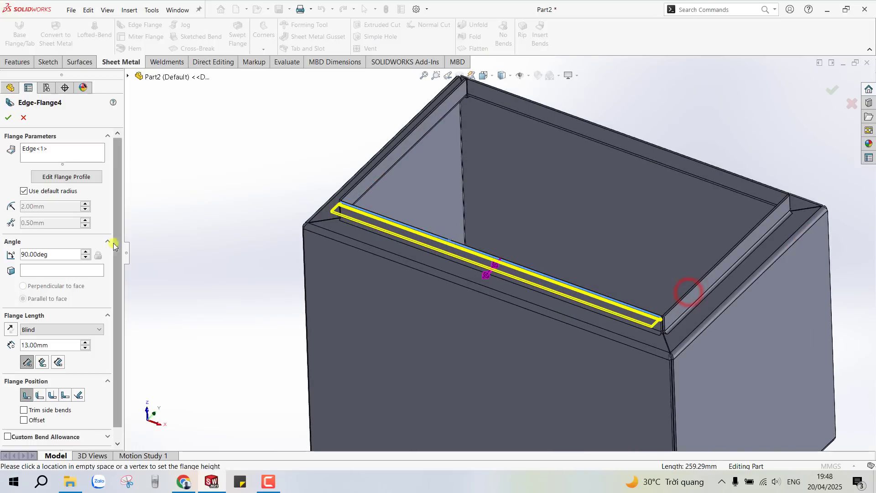
left_click(31, 149)
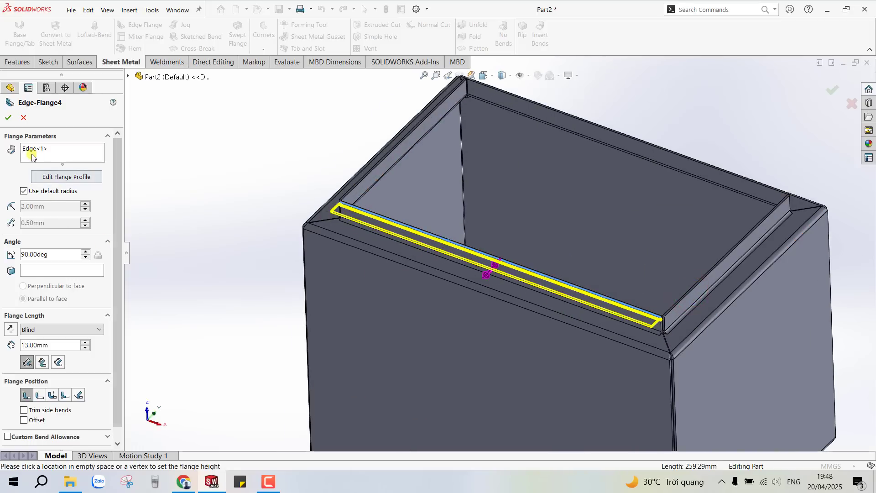
Step: Add the right, left and back rim edges with a 10 mm flange length
left_click(688, 295)
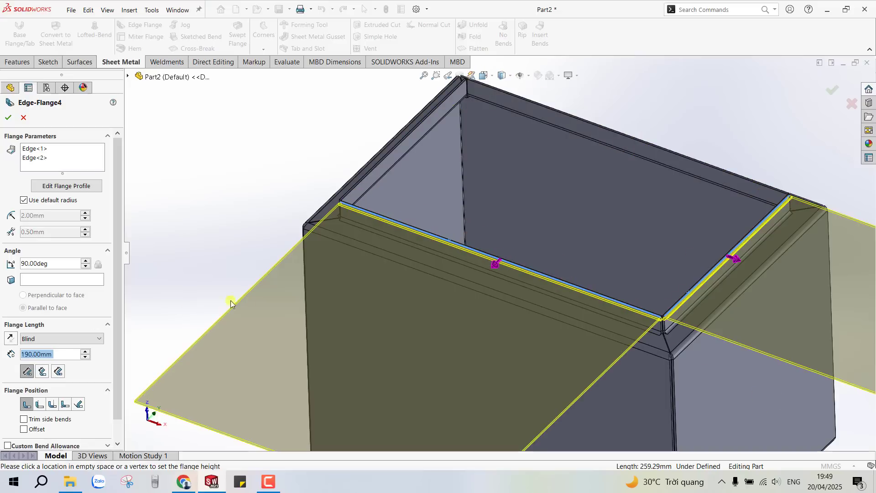
left_click(353, 187)
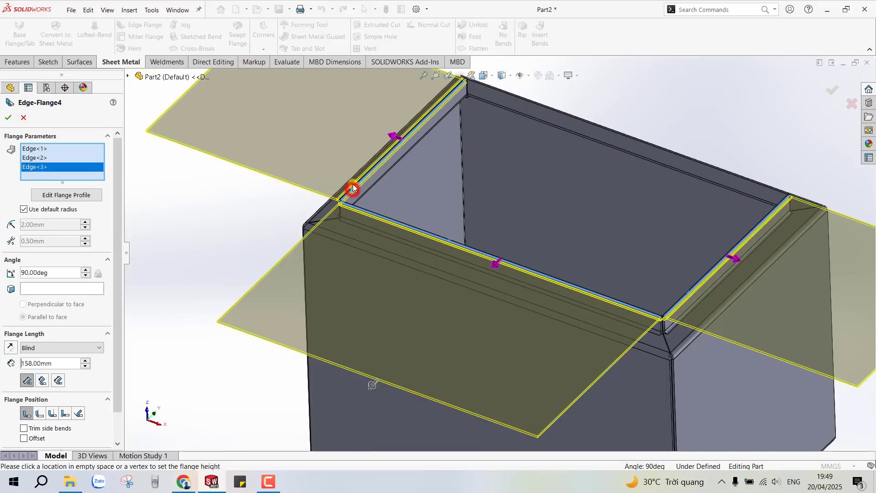
left_click(613, 133)
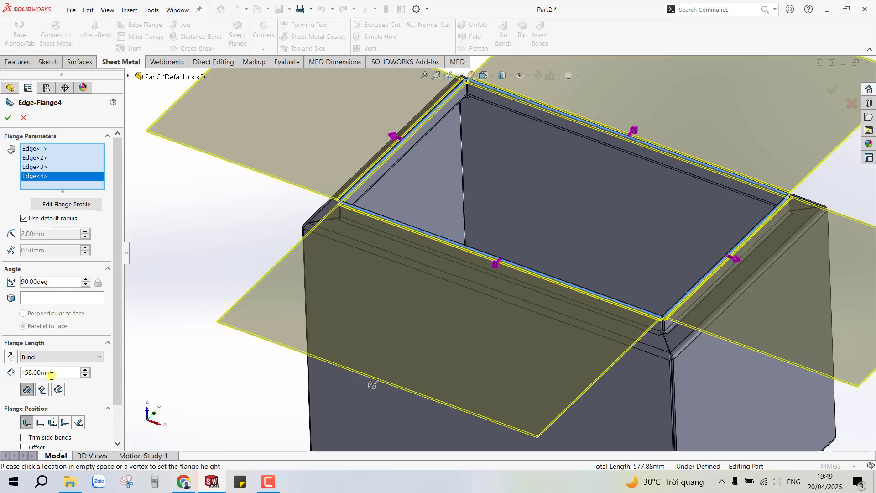
type("10")
key("Return")
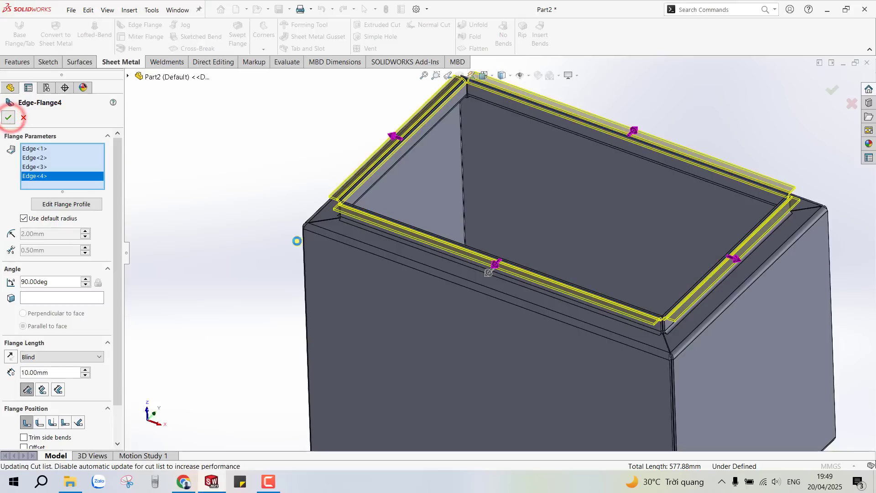
left_click(8, 118)
mouse_move(403, 171)
middle_mouse_down()
mouse_move(438, 248)
mouse_move(446, 361)
mouse_move(442, 340)
mouse_move(617, 302)
middle_mouse_up()
Step: Launch the Closed Corner tool from the corner treatments list
scroll(593, 294, "down", 3)
middle_click_drag(561, 289, 391, 283)
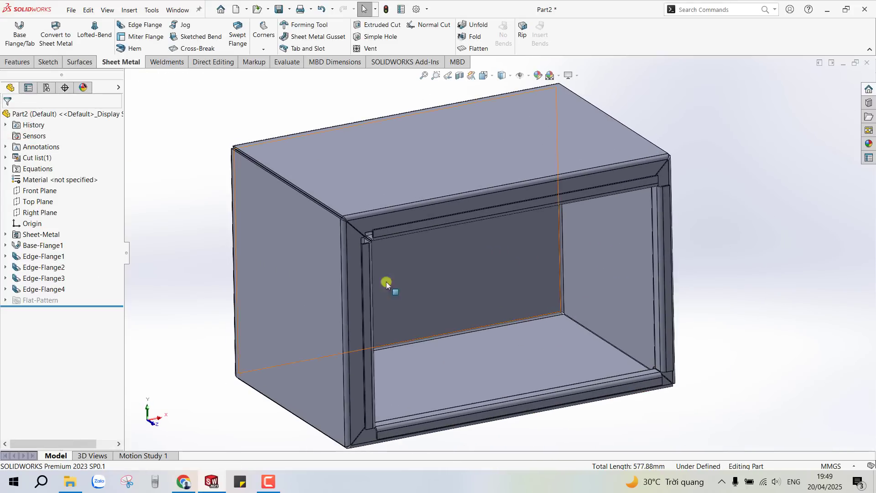
left_click(203, 223)
left_click(202, 108)
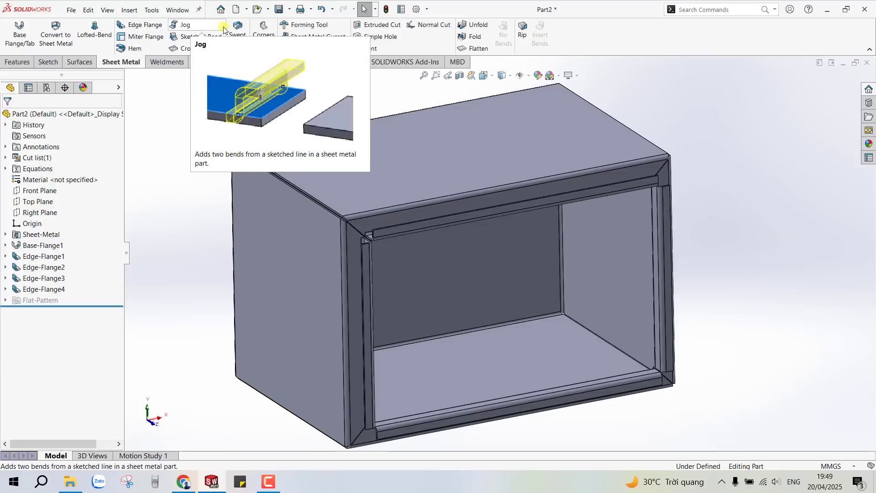
left_click(259, 48)
left_click(275, 62)
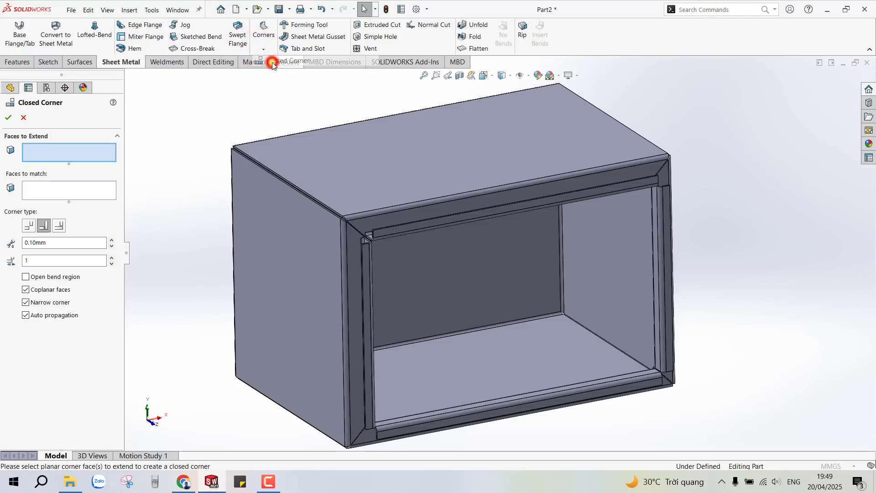
scroll(416, 248, "down", 2)
scroll(378, 255, "down", 3)
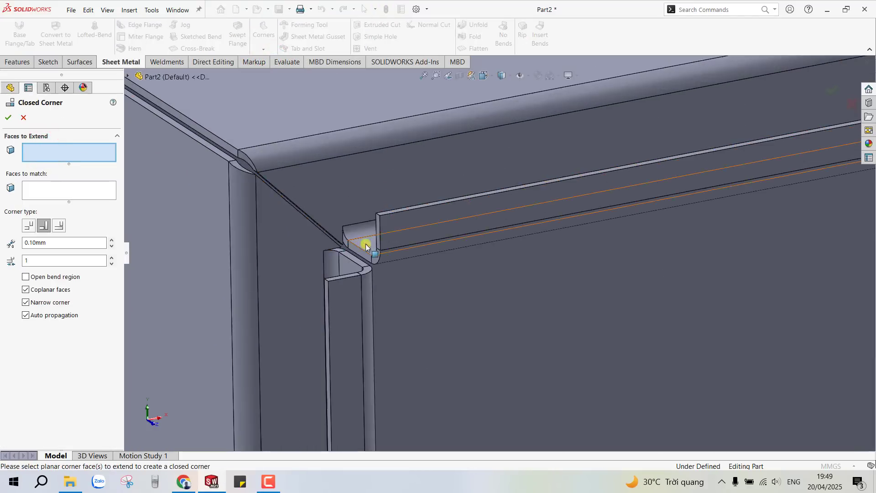
scroll(406, 226, "down", 3)
Step: Extend one flange face to its matching face as a butt corner with 0.10 mm gap
left_click(401, 217)
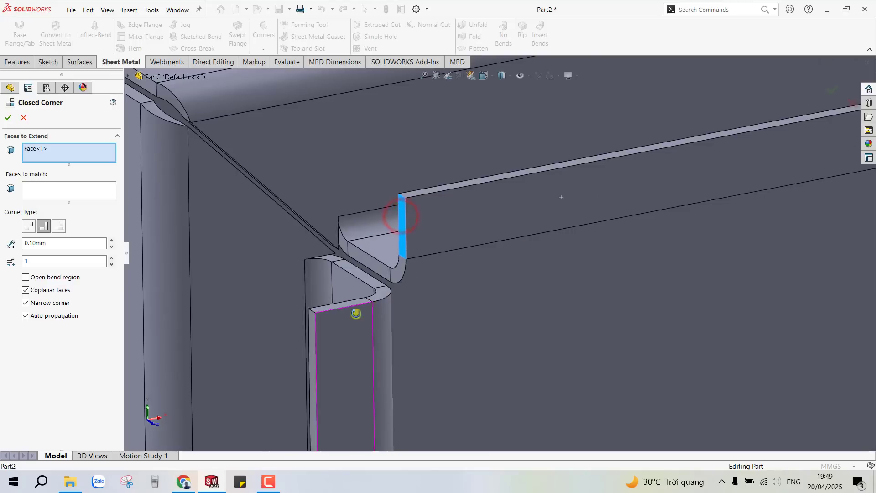
middle_click_drag(358, 310, 255, 273)
left_click(56, 191)
left_click(327, 314)
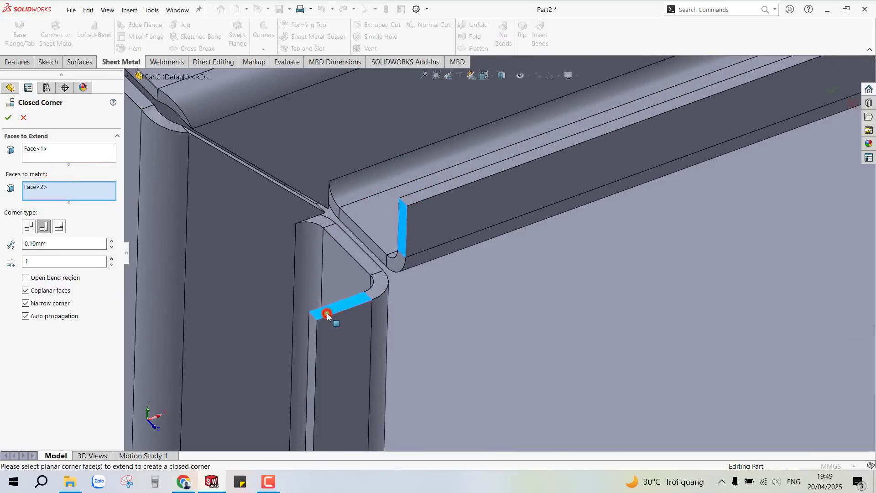
left_click(29, 226)
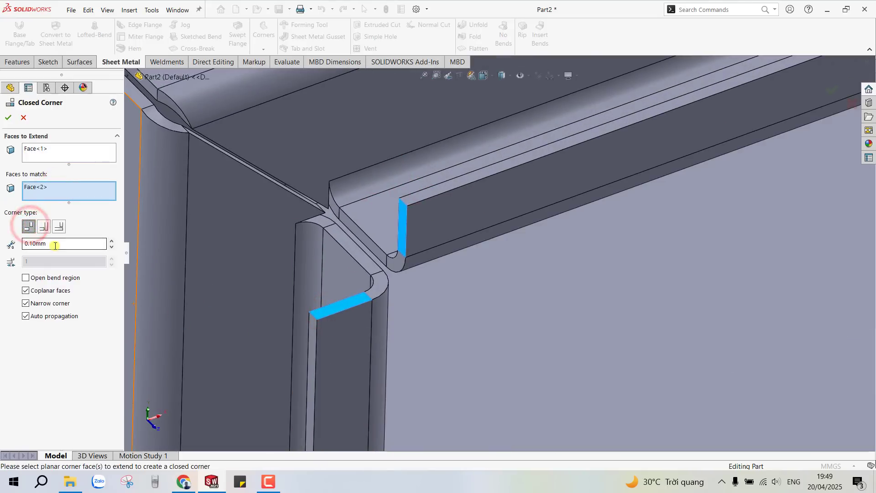
scroll(387, 313, "up", 2)
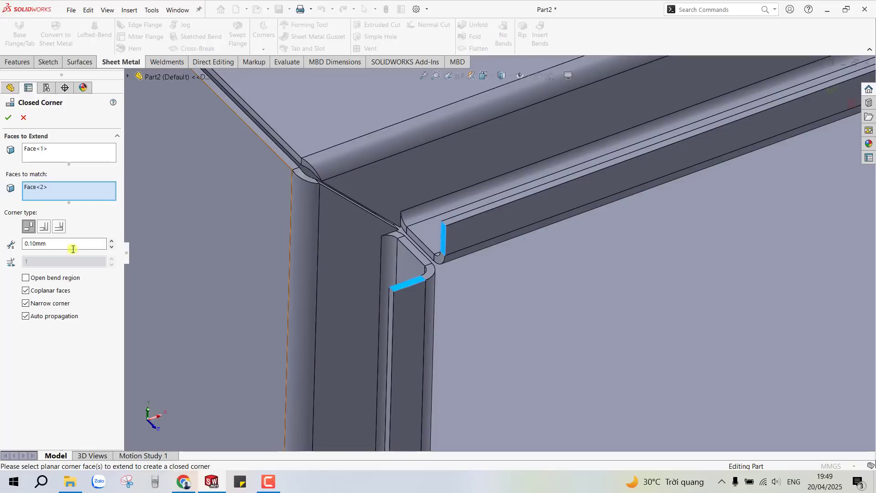
left_click(10, 116)
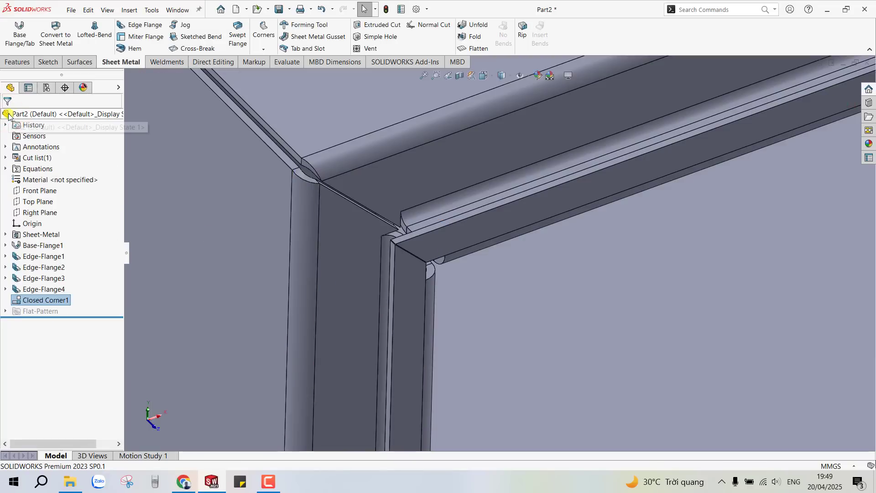
Step: Edit Closed Corner1, pairing the top flange end face with the side flange face
key("f")
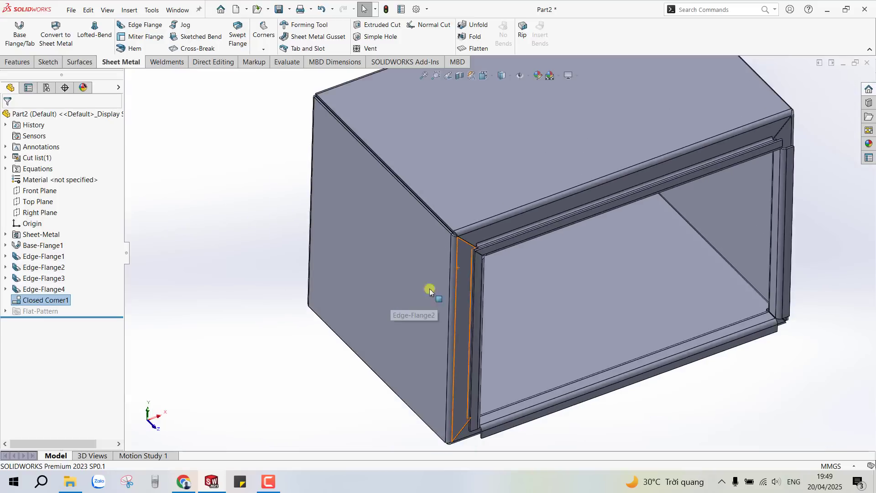
middle_click_drag(679, 212, 677, 192)
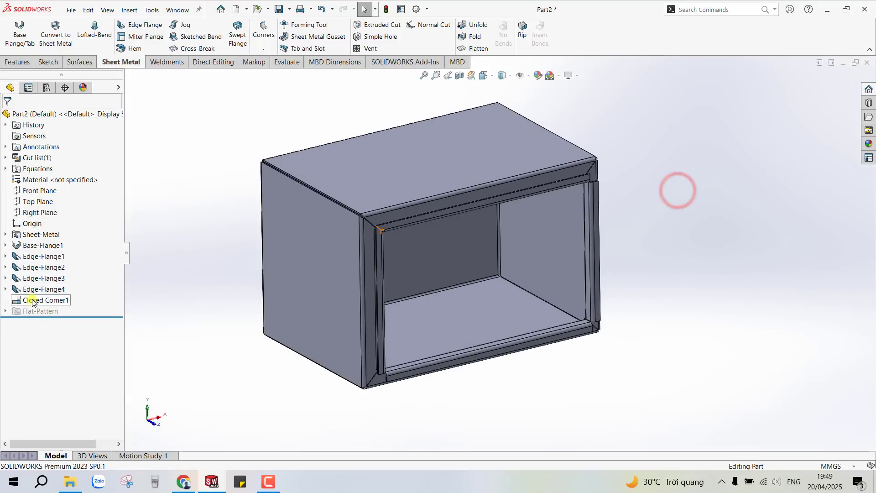
right_click(46, 300)
left_click(41, 266)
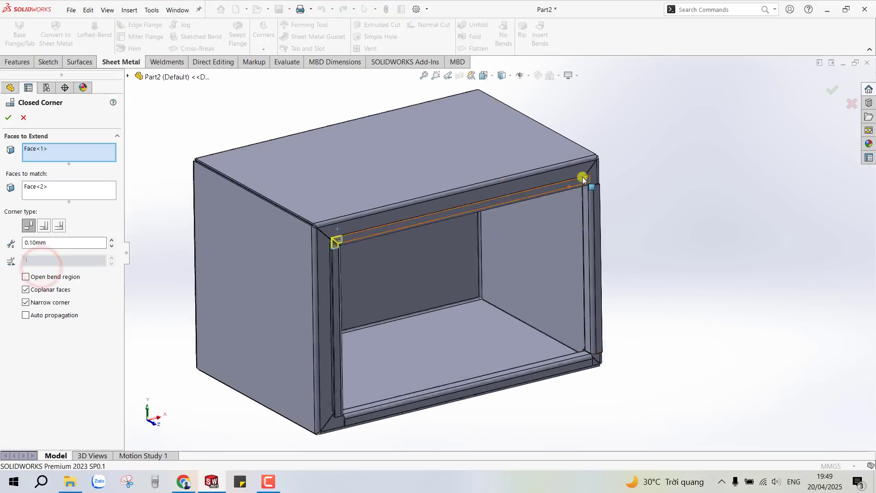
scroll(493, 207, "down", 5)
scroll(550, 190, "down", 3)
scroll(575, 219, "down", 2)
middle_click_drag(511, 206, 524, 186)
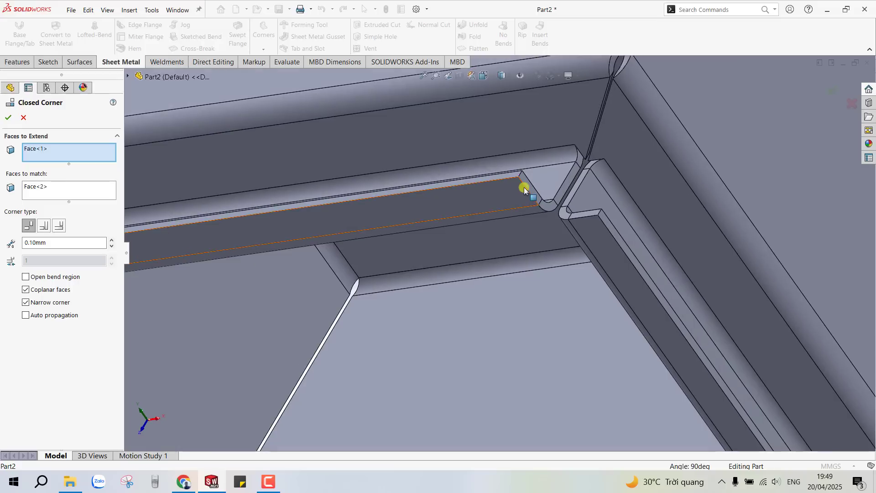
left_click(527, 187)
left_click(44, 203)
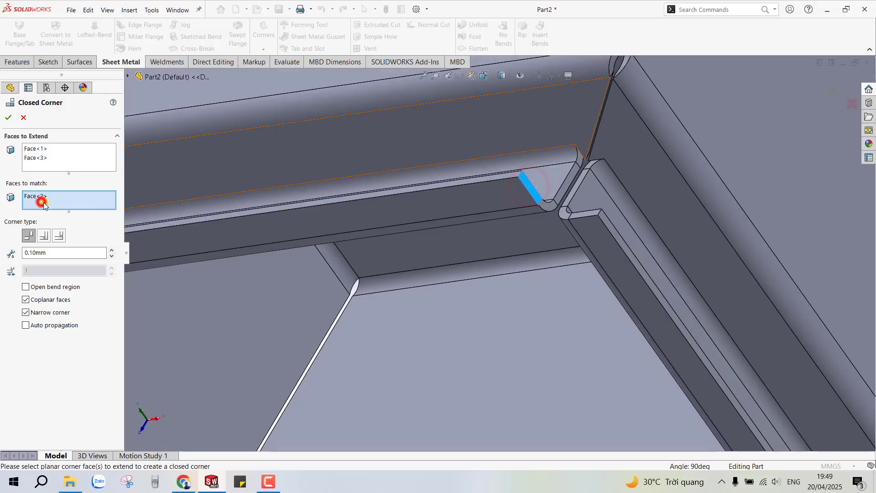
left_click(581, 213)
Step: Add the next inner corner's extend face and its adjoining match face
scroll(563, 228, "down", 3)
scroll(564, 228, "up", 5)
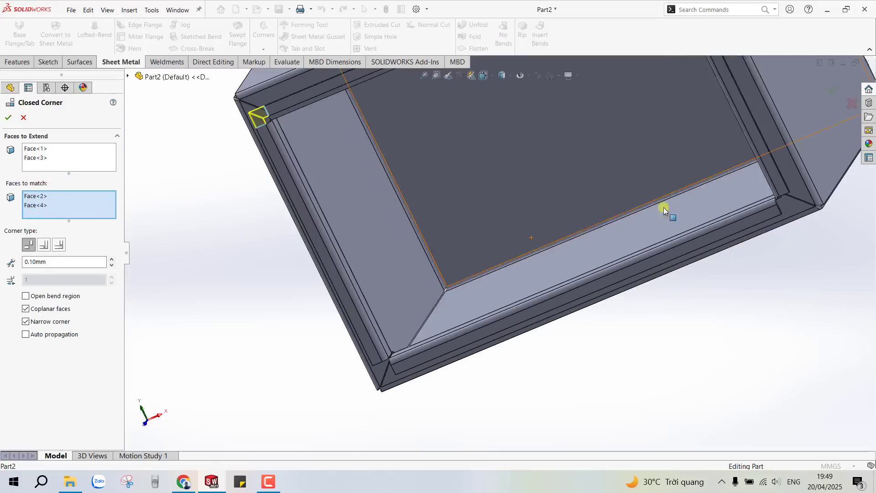
scroll(733, 221, "down", 5)
middle_click_drag(733, 221, 698, 176)
left_click(53, 157)
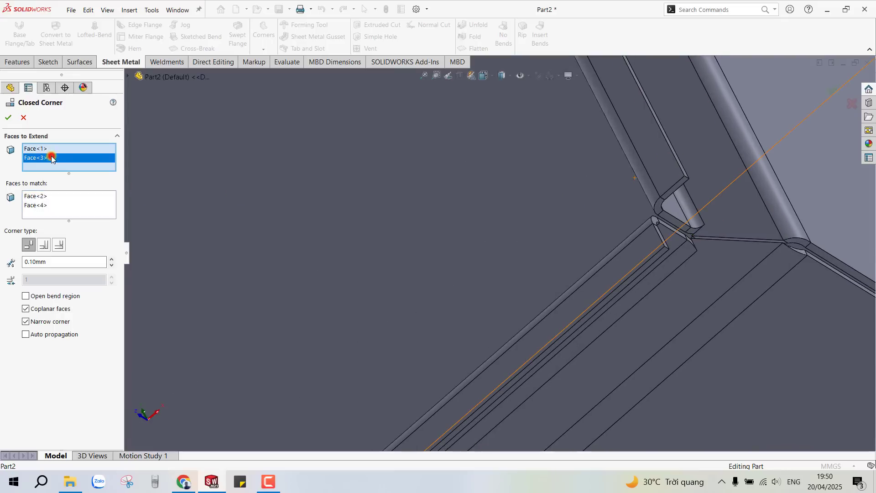
left_click(680, 181)
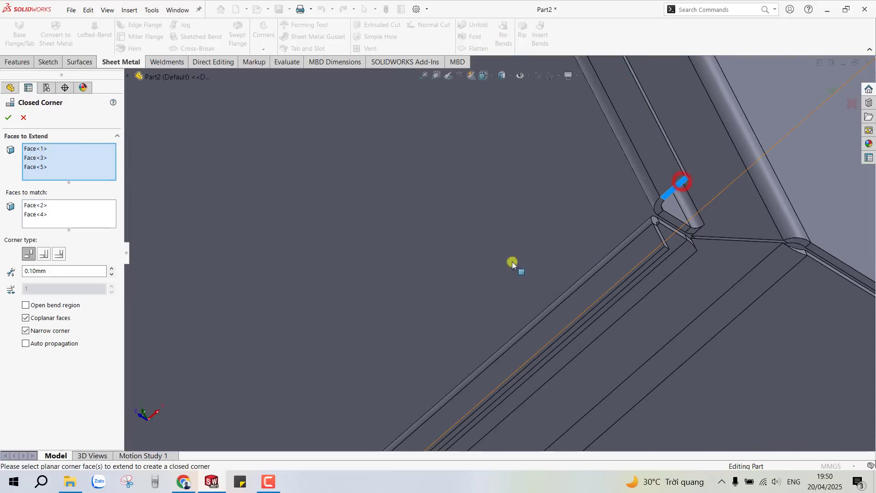
left_click(37, 225)
mouse_move(645, 279)
middle_mouse_down()
mouse_move(661, 293)
mouse_move(437, 365)
mouse_move(314, 360)
mouse_move(416, 280)
mouse_move(600, 307)
middle_mouse_up()
left_click(318, 354)
Step: Add the last corner's extend and match faces, accept, and check the closed corners
scroll(661, 307, "down", 5)
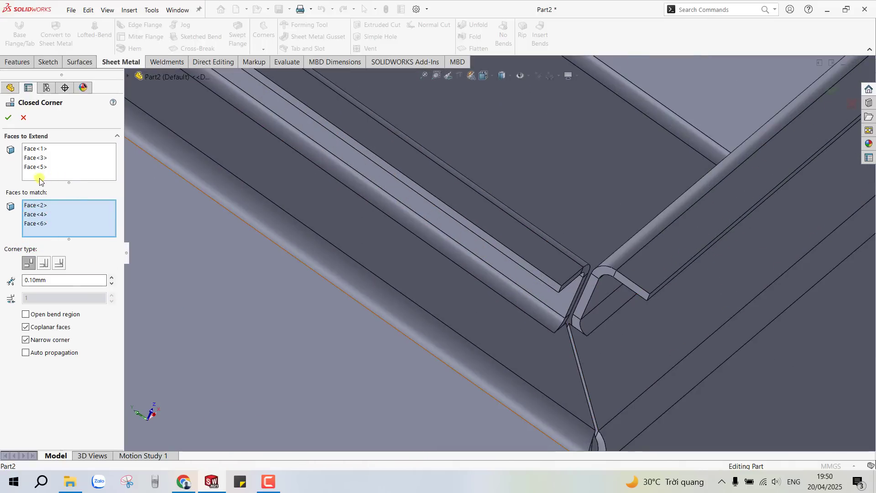
left_click(39, 181)
left_click(568, 285)
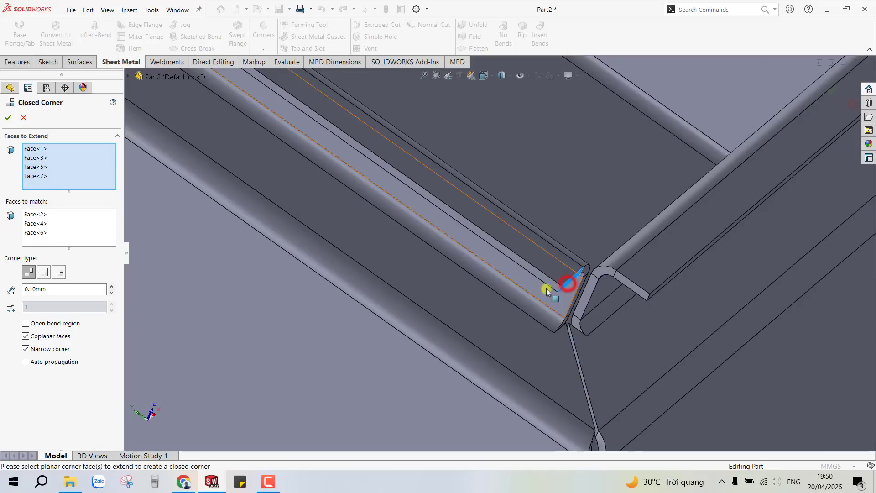
left_click(30, 235)
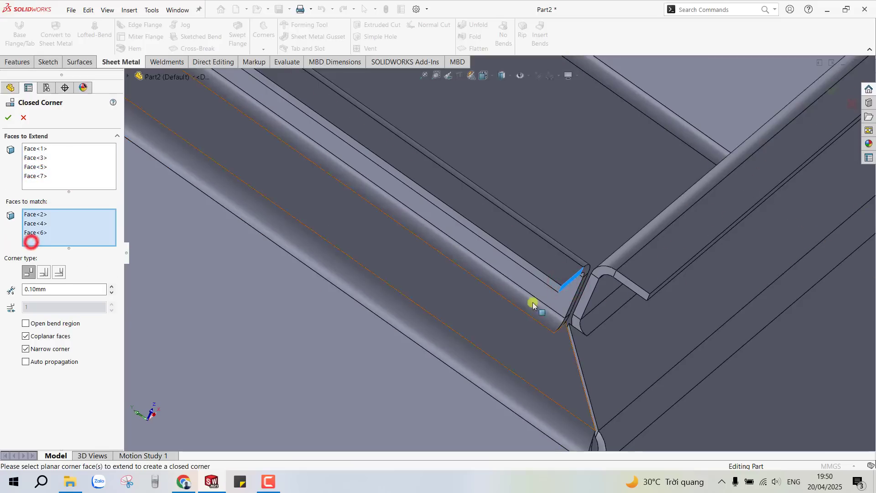
left_click(631, 289)
left_click(8, 118)
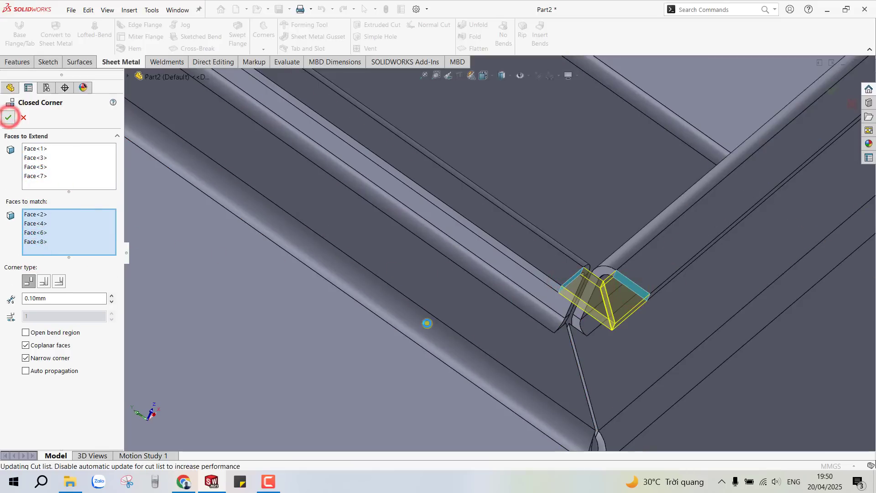
key("f")
mouse_move(476, 216)
middle_mouse_down()
mouse_move(419, 404)
mouse_move(472, 346)
mouse_move(497, 227)
mouse_move(464, 315)
middle_mouse_up()
Step: Inspect the box, then save the part as 'Vỏ tủ' in the Desktop vẽ tủ điện folder
scroll(547, 244, "down", 3)
scroll(520, 237, "down", 3)
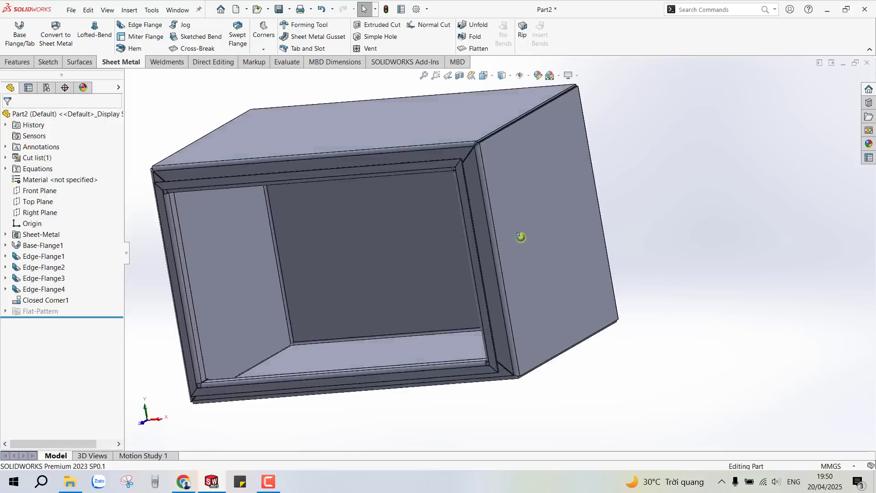
scroll(520, 237, "up", 3)
middle_click_drag(475, 254, 476, 253)
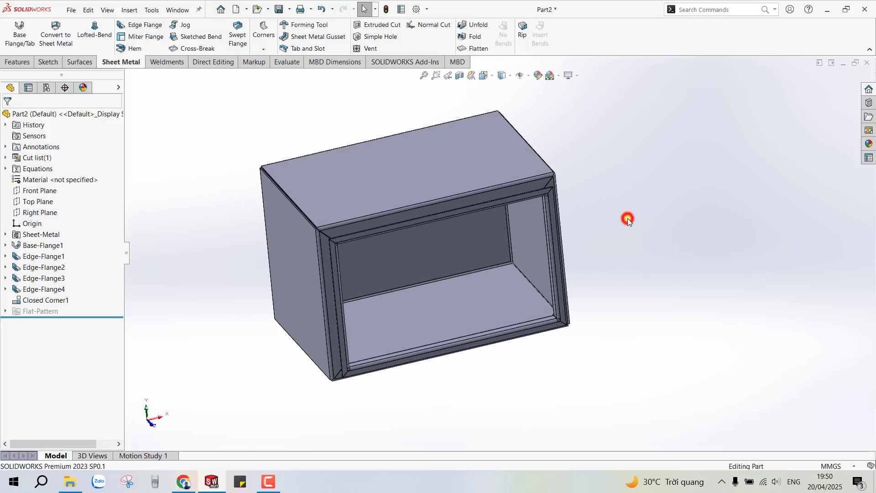
middle_click_drag(628, 218, 638, 206)
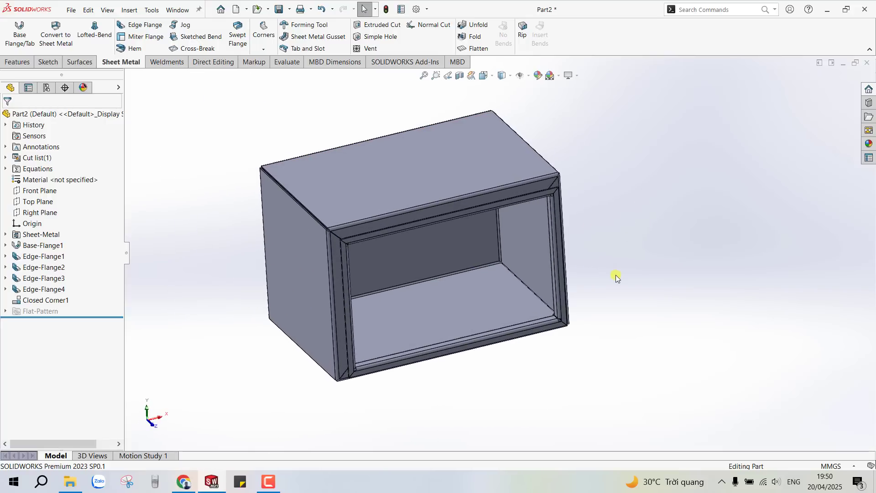
mouse_move(616, 277)
middle_mouse_down()
mouse_move(631, 248)
mouse_move(611, 271)
middle_mouse_up()
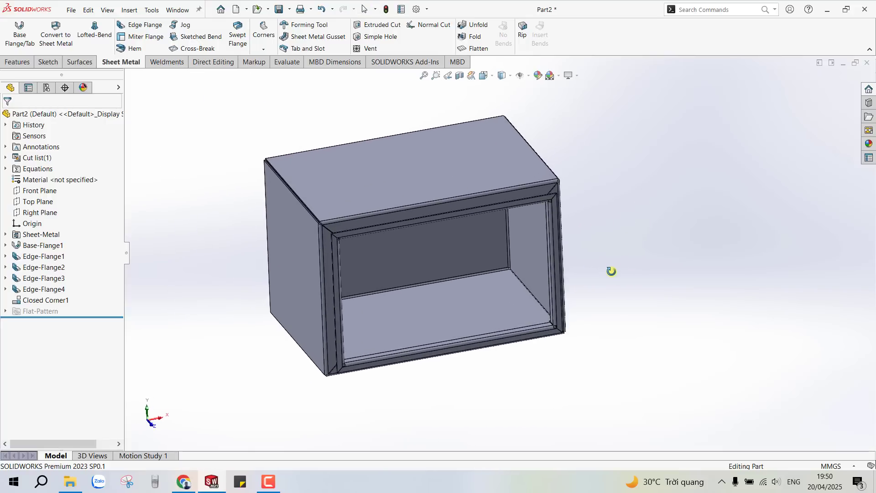
left_click(278, 9)
double_click(258, 122)
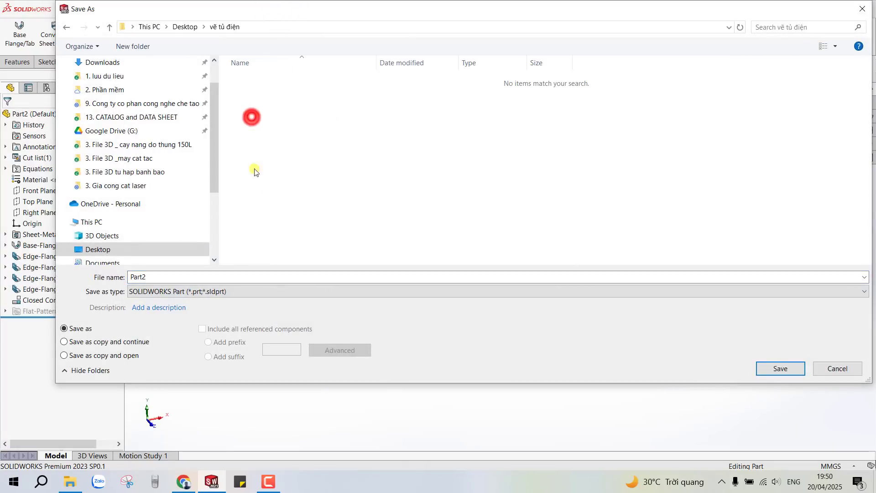
left_click(201, 273)
type("Vỏ tủ")
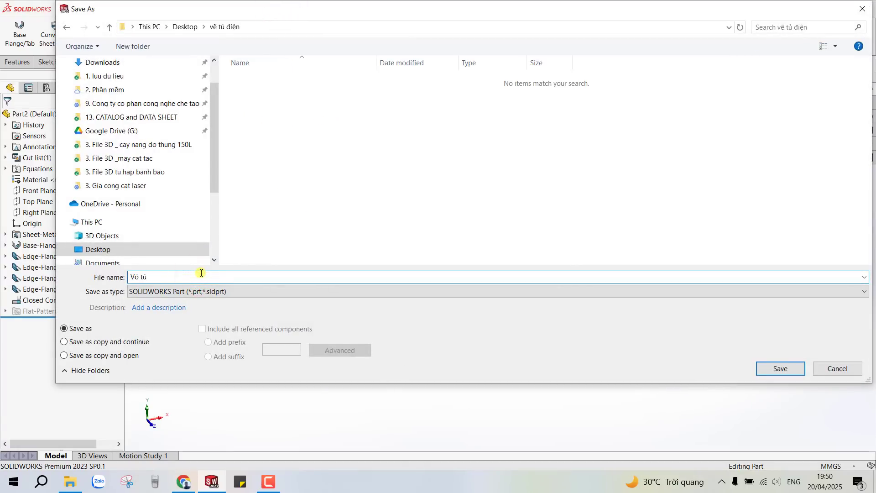
key("Return")
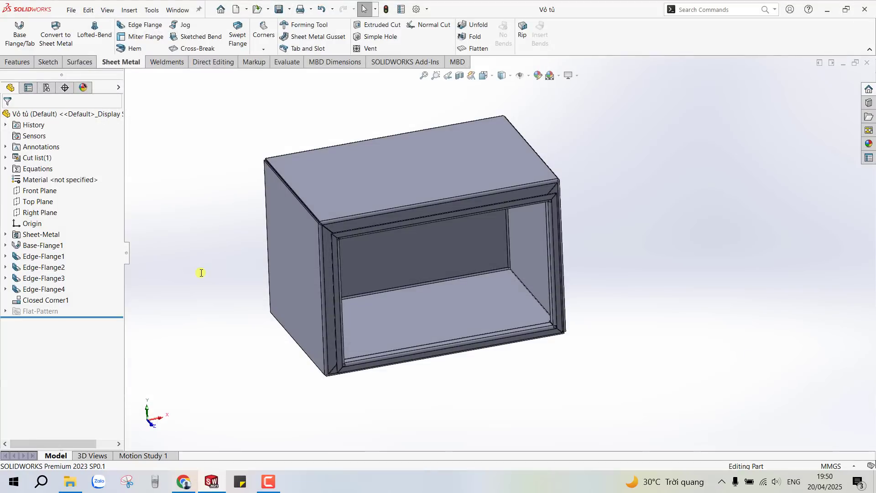
middle_click_drag(731, 172, 599, 257)
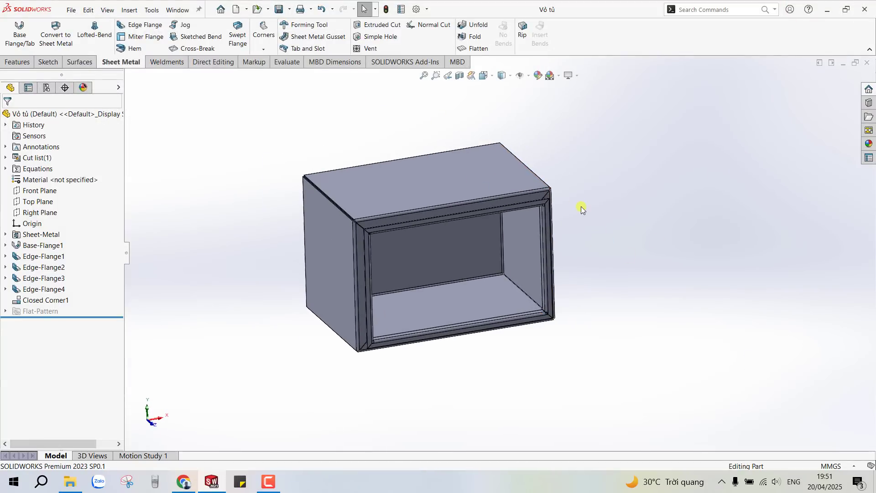
Step: Create a new part and sketch a centre rectangle at the origin on Front Plane
left_click(238, 8)
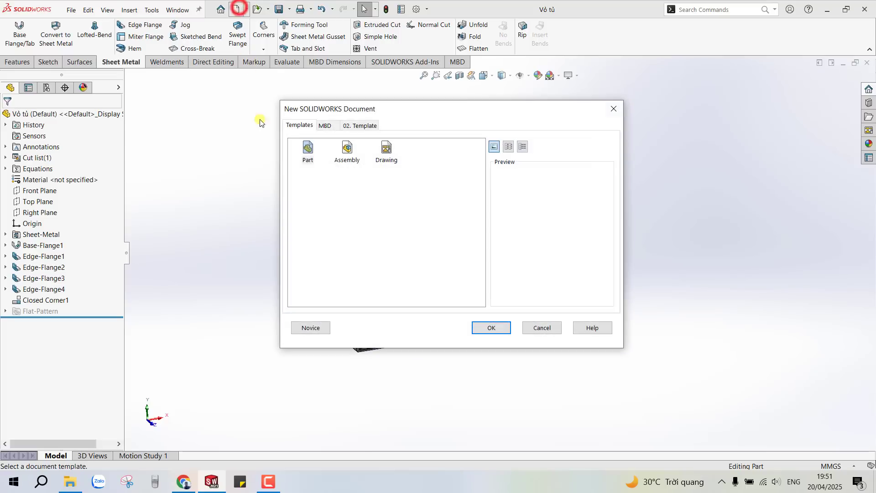
left_click(487, 328)
left_click(38, 170)
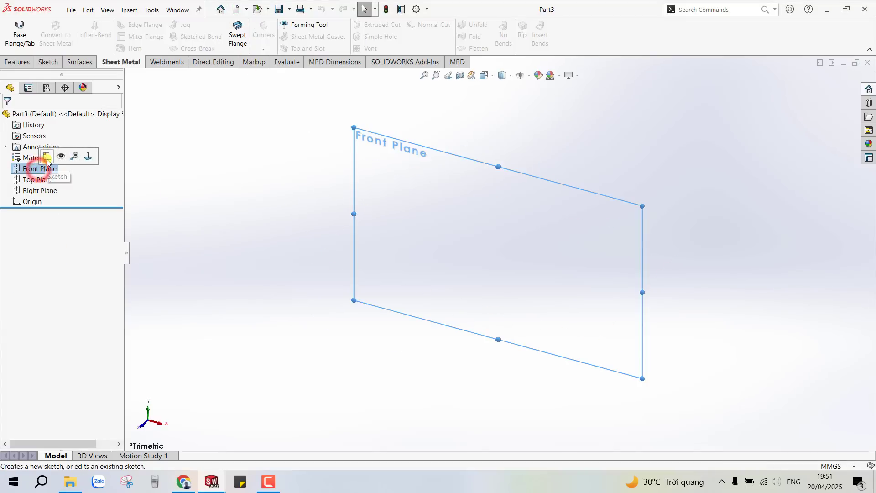
left_click(48, 157)
right_click_drag(442, 235, 389, 242)
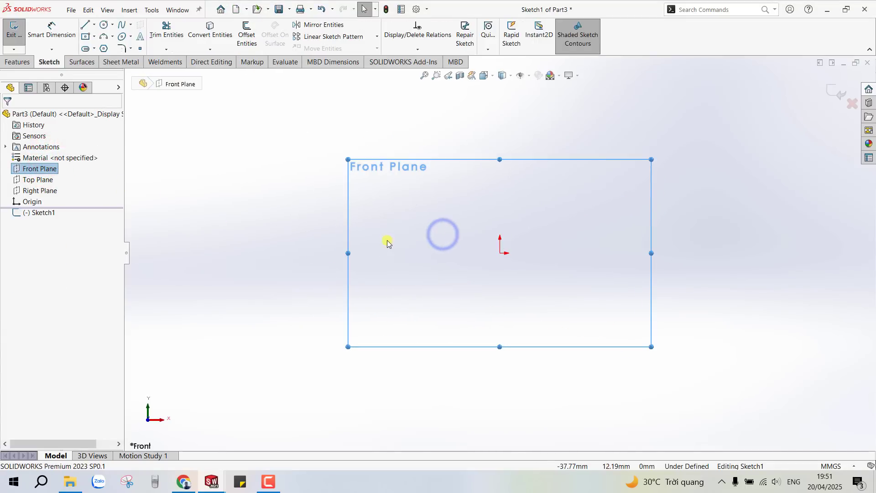
left_click(500, 252)
left_click(702, 350)
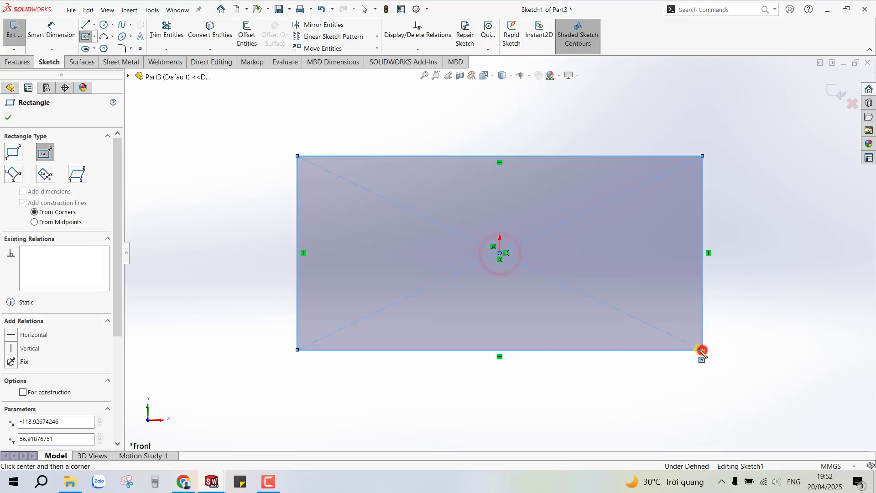
Step: Dimension the rectangle 200 mm tall and 300 mm wide, then exit the sketch
left_click(45, 27)
left_click(297, 192)
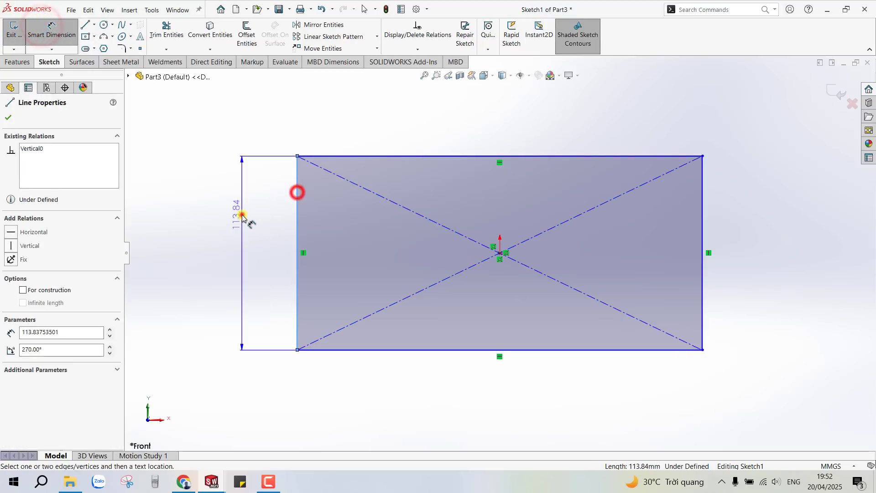
left_click(241, 214)
type("200")
key("Return")
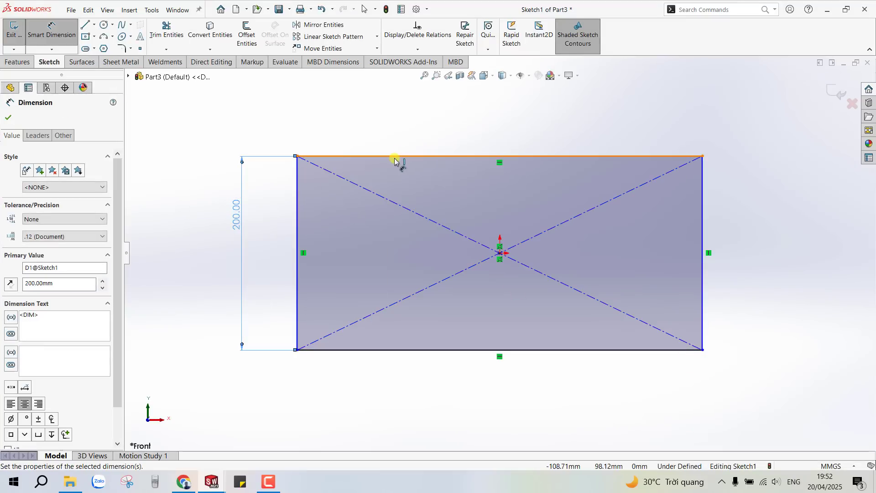
left_click(395, 158)
left_click(403, 135)
type("300")
key("Return")
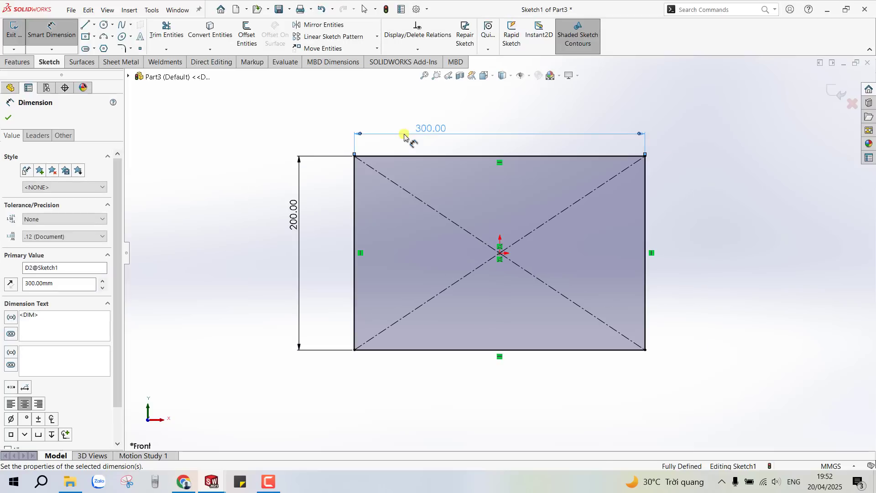
left_click(835, 95)
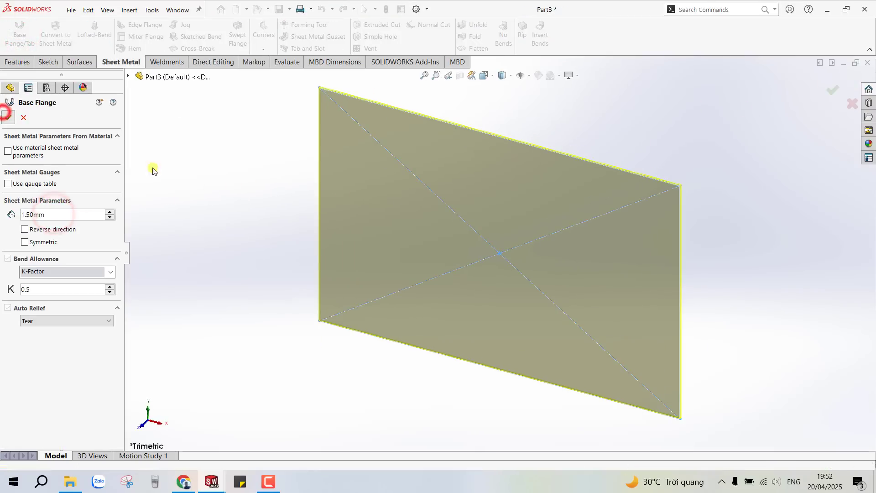
Step: Add 20 mm edge flanges along the top, left, bottom and right plate edges
middle_click_drag(262, 201, 302, 165)
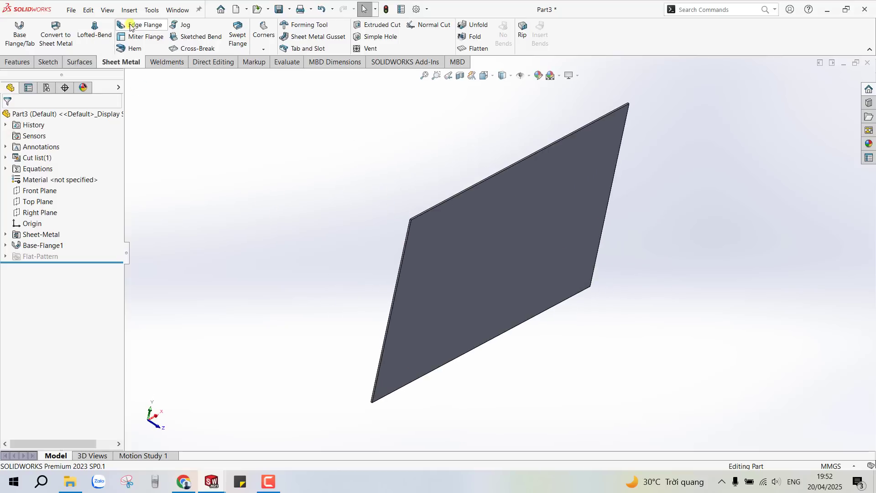
left_click(461, 190)
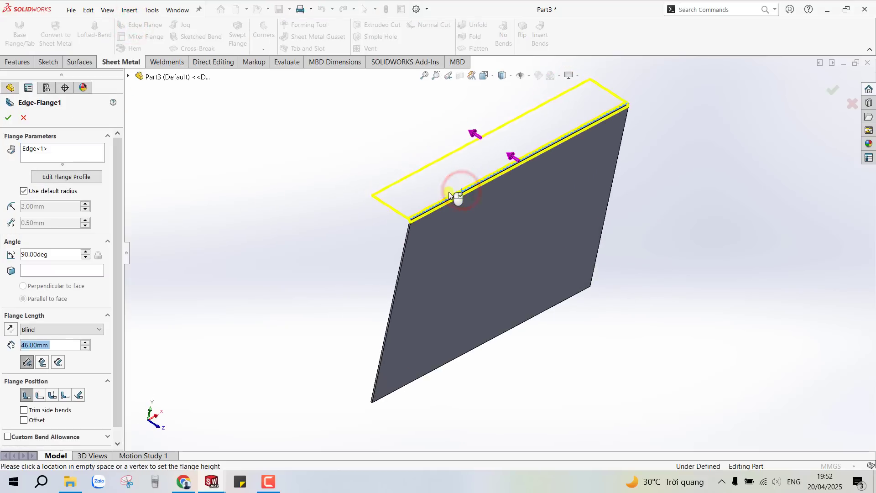
left_click(64, 151)
left_click(404, 253)
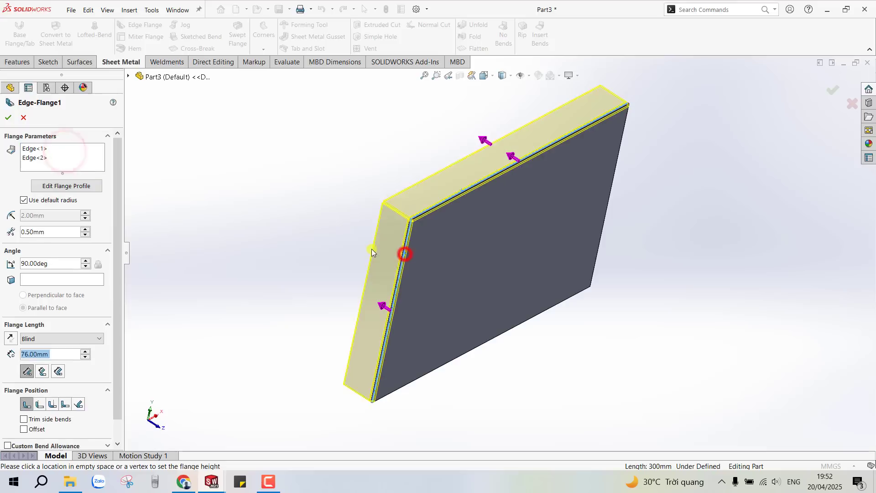
left_click(343, 294)
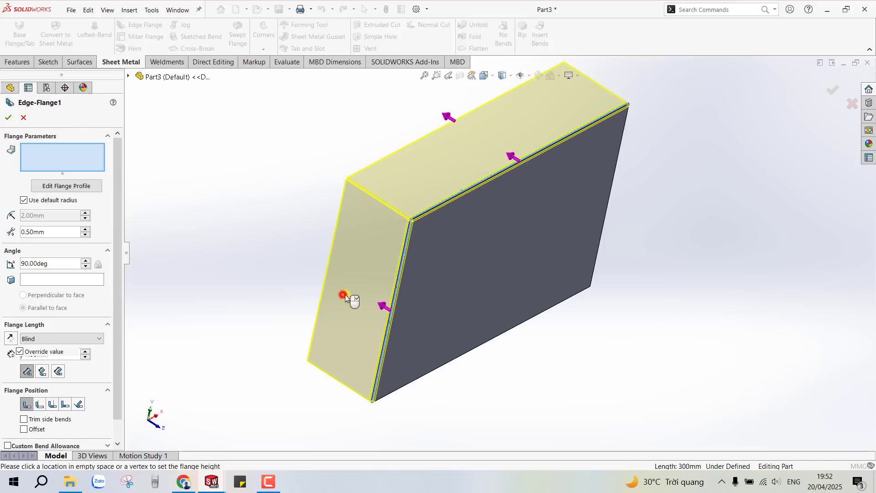
left_click(407, 383)
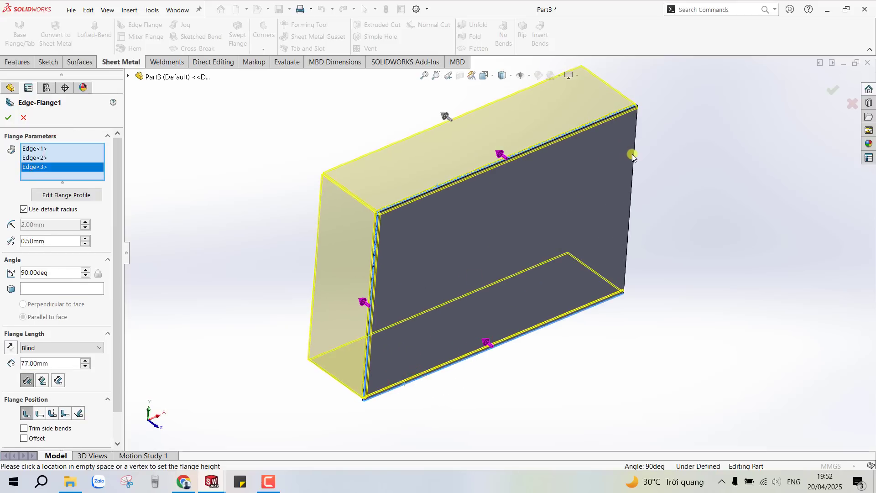
left_click(634, 156)
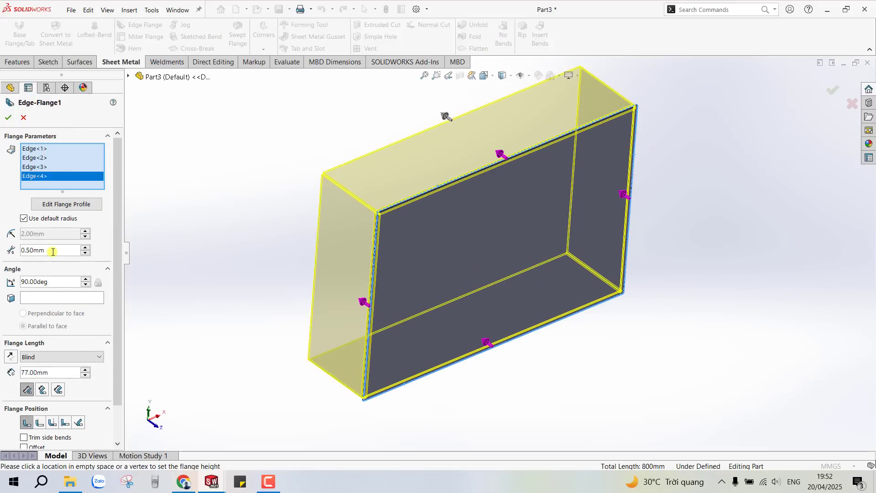
left_click_drag(117, 239, 118, 274)
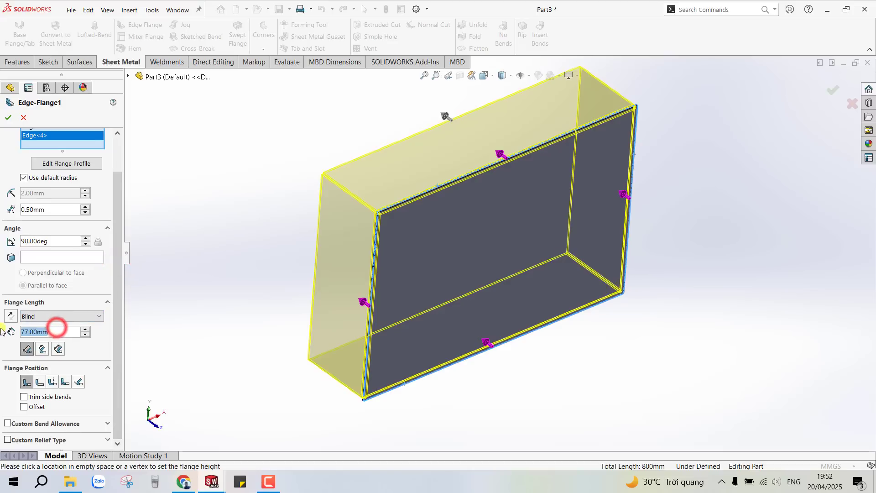
type("20")
key("Return")
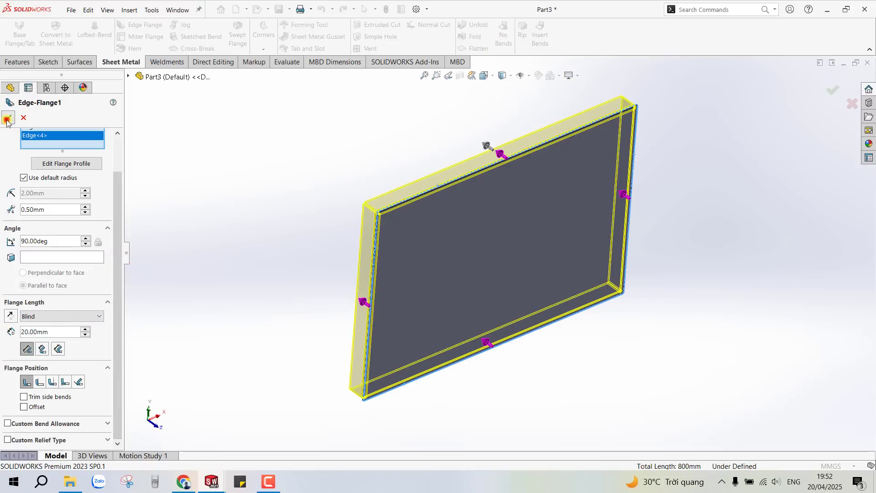
left_click(7, 120)
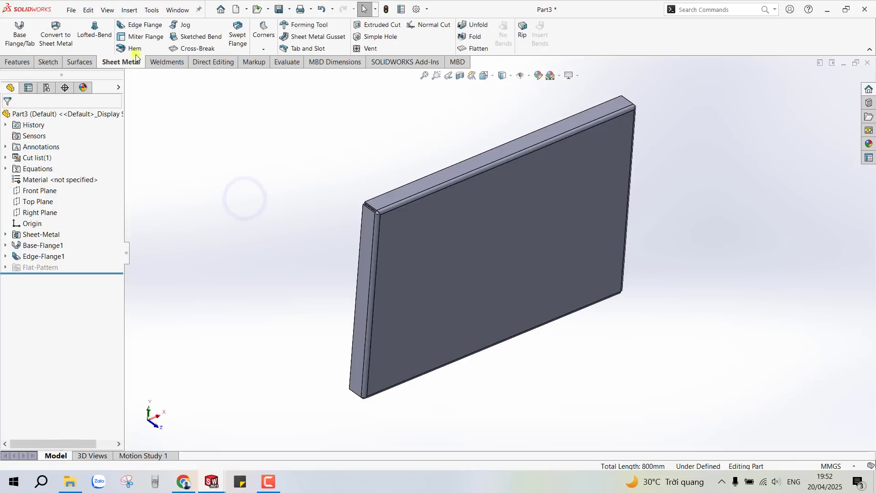
Step: Start a second Edge Flange on the left, top, right and bottom rim edges
left_click(134, 27)
middle_click_drag(328, 180, 474, 205)
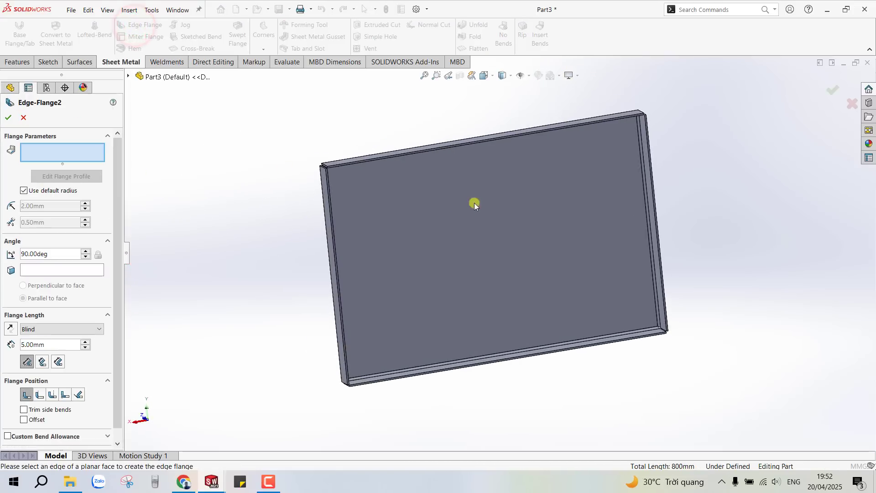
left_click(328, 194)
left_click(363, 161)
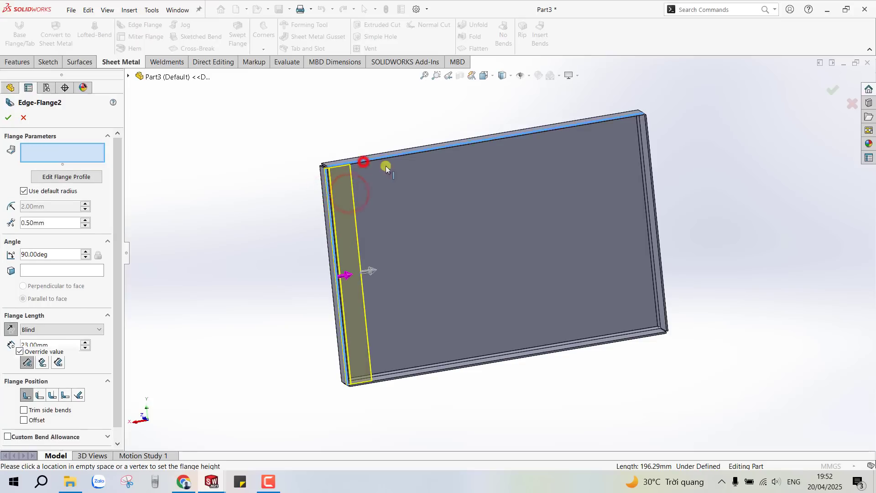
mouse_move(652, 153)
middle_mouse_down()
mouse_move(669, 184)
mouse_move(639, 169)
middle_mouse_up()
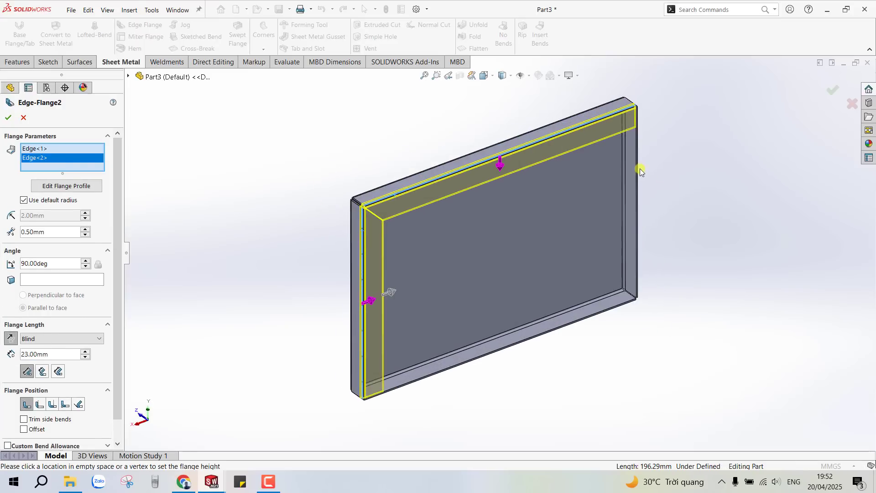
left_click(636, 168)
left_click(534, 335)
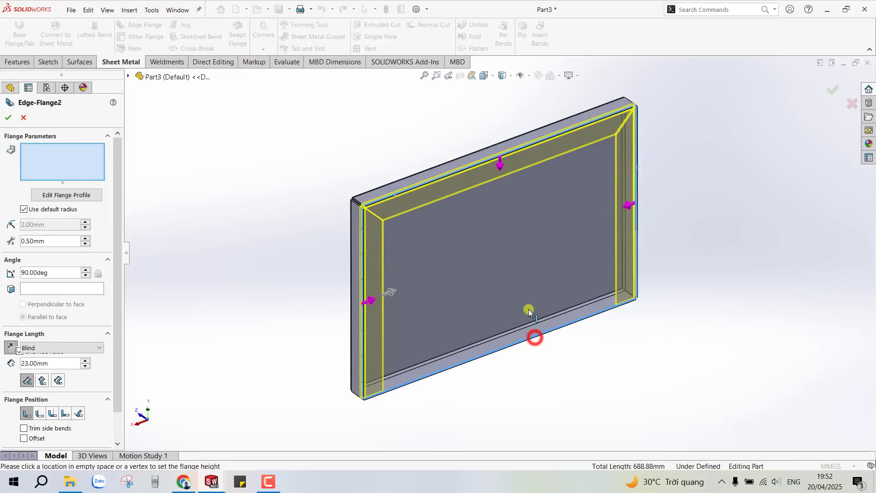
mouse_move(406, 287)
middle_mouse_down()
mouse_move(317, 260)
mouse_move(545, 194)
middle_mouse_up()
Step: Set the return flange length to 10 mm and accept Edge-Flange2
left_click_drag(118, 201, 119, 237)
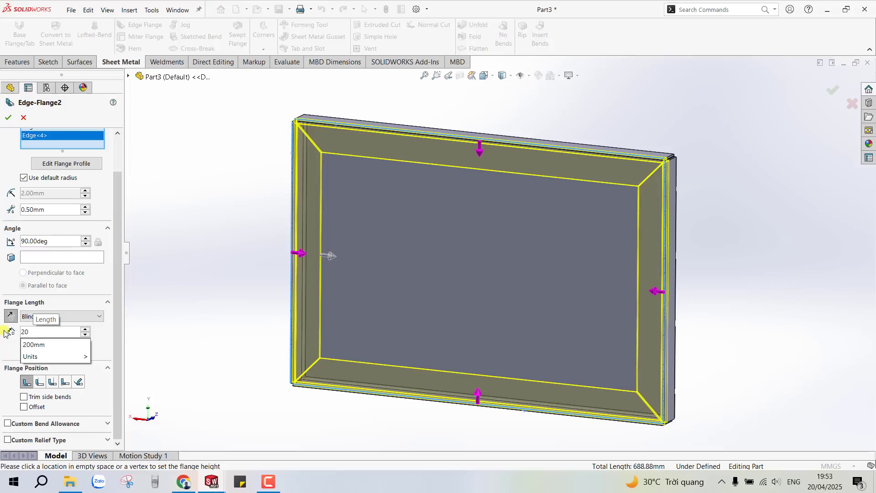
key("BackSpace")
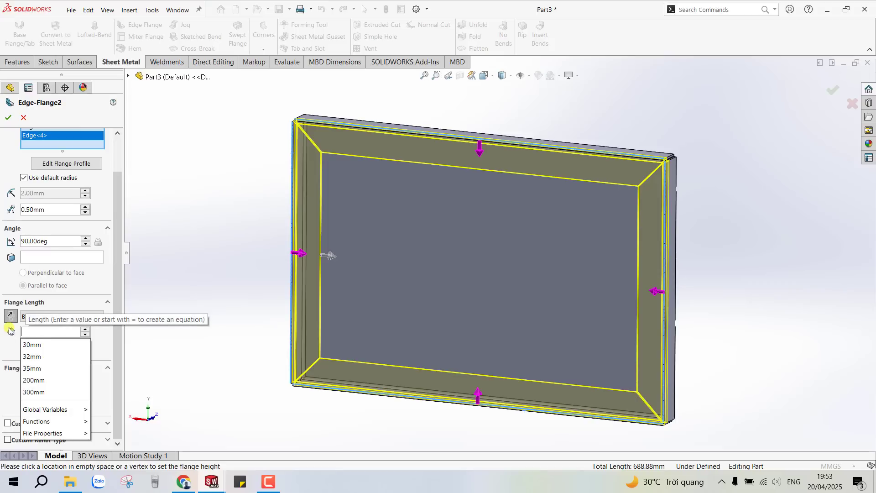
type("10")
key("Return")
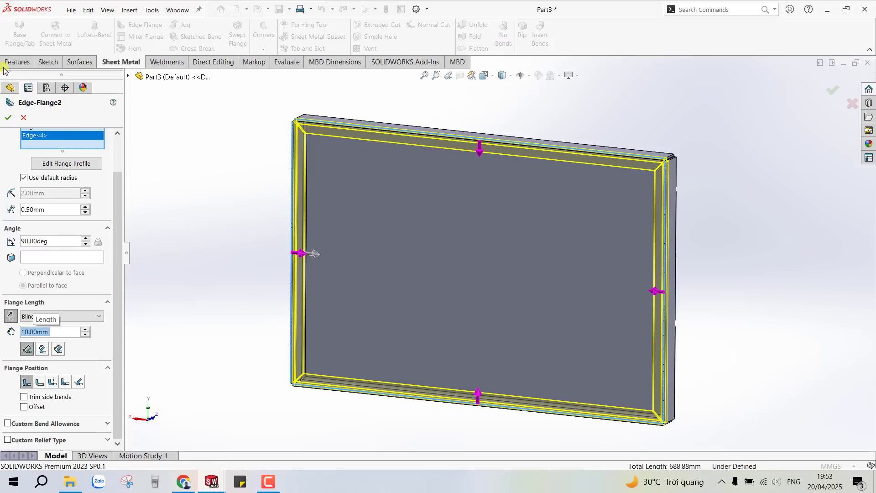
left_click(7, 120)
mouse_move(211, 182)
middle_mouse_down()
mouse_move(207, 296)
mouse_move(474, 225)
middle_mouse_up()
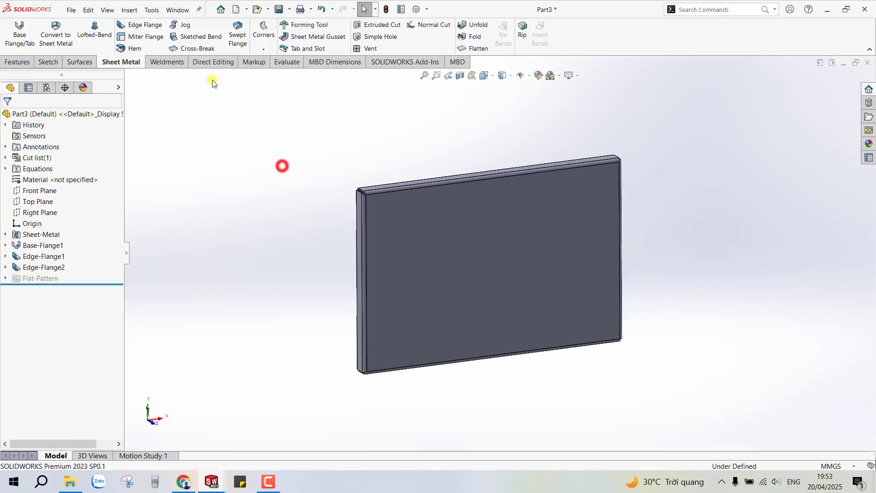
Step: Save the tray lid part under the name 'Nắp tủ' in vẽ tủ điện
mouse_move(399, 234)
middle_mouse_down()
mouse_move(419, 249)
mouse_move(309, 248)
mouse_move(355, 237)
mouse_move(319, 201)
mouse_move(335, 211)
mouse_move(266, 217)
mouse_move(397, 225)
mouse_move(325, 178)
middle_mouse_up()
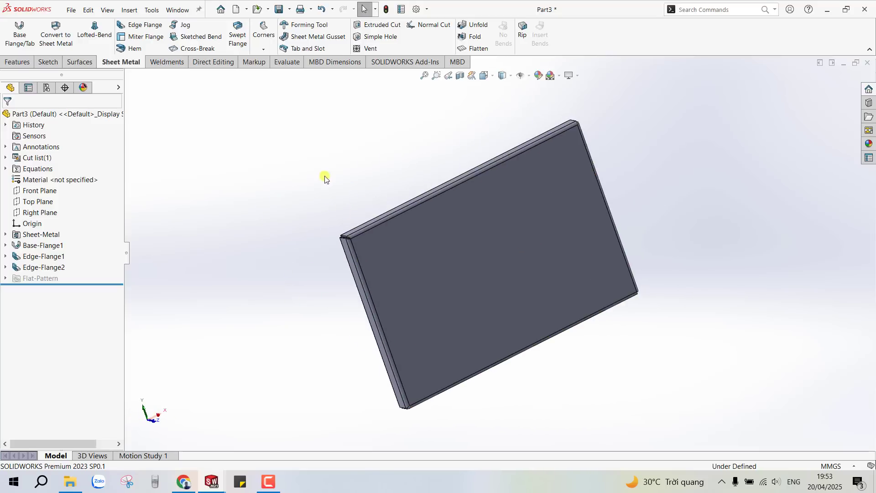
left_click(275, 9)
type("Nắp tủ")
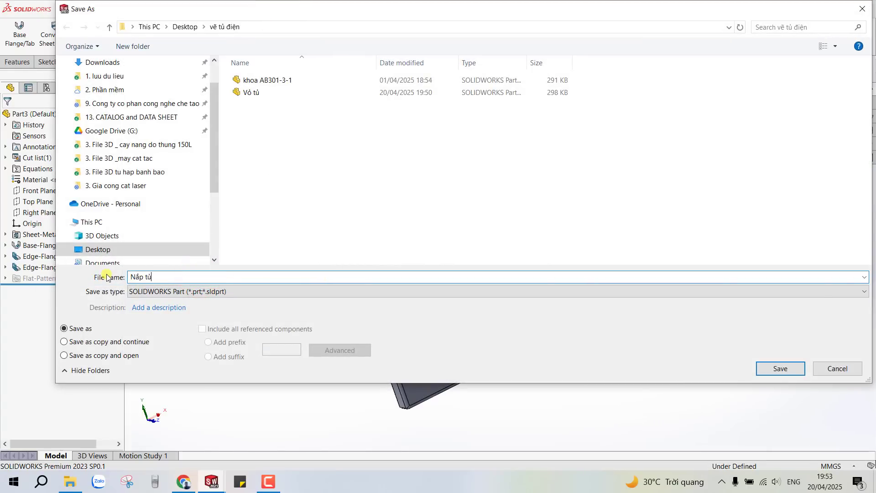
key("Return")
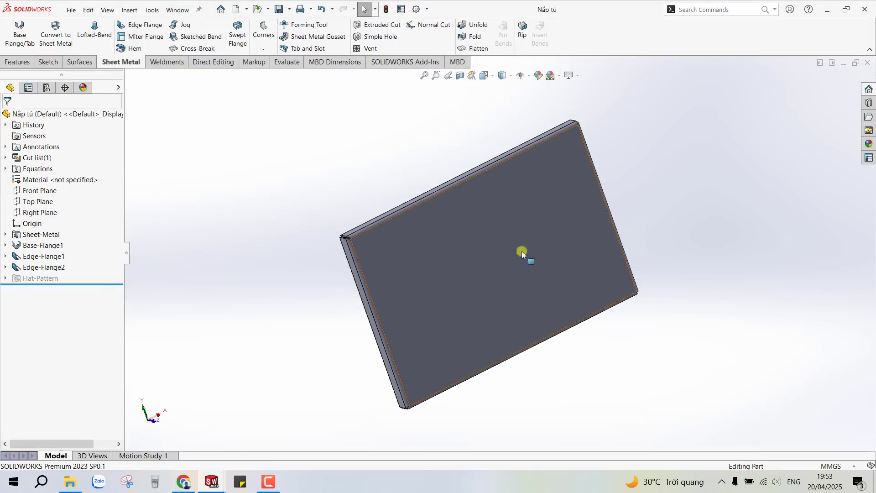
Step: Create a new assembly with the Vỏ tủ cabinet body placed at the origin
left_click(237, 9)
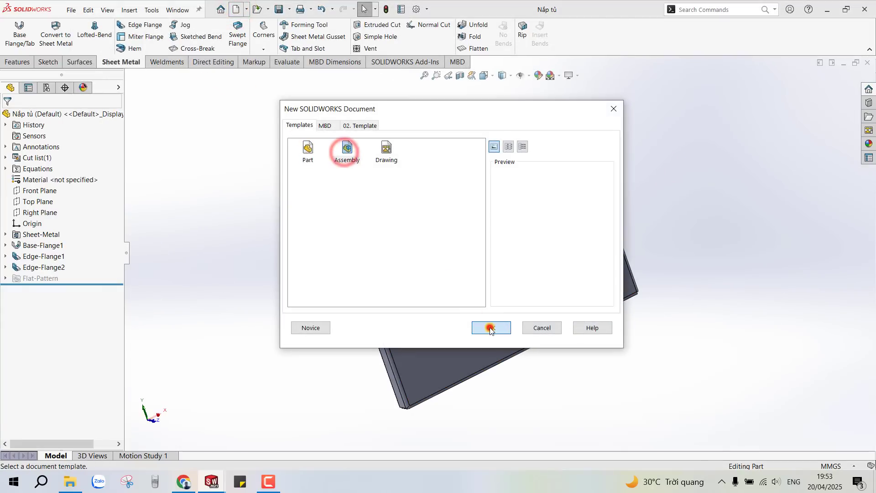
left_click(489, 328)
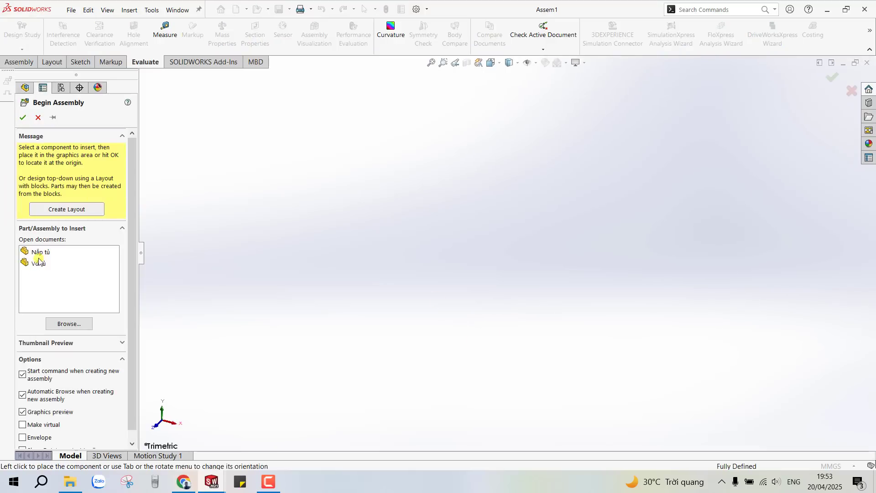
left_click(38, 263)
left_click(23, 118)
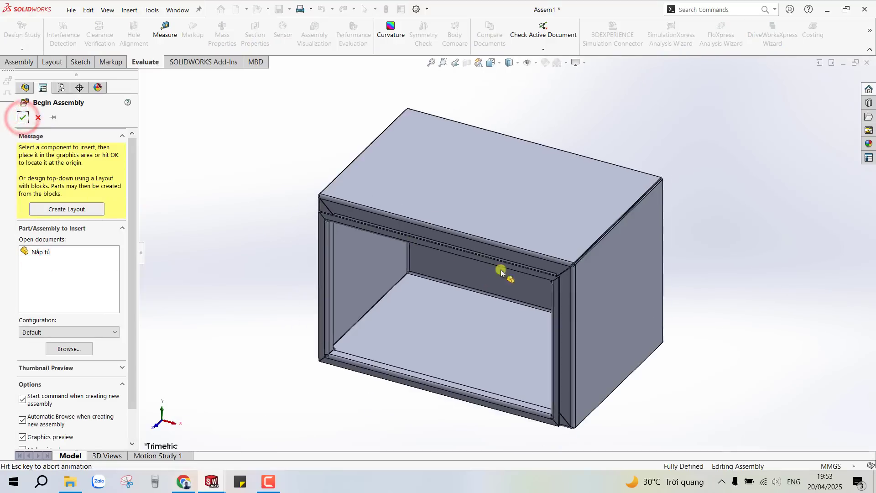
left_click(511, 210)
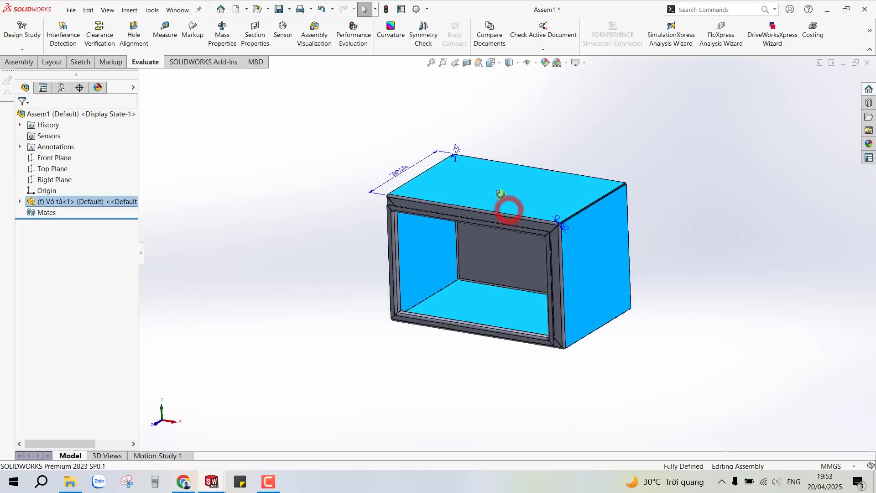
middle_click_drag(511, 209, 340, 253)
Step: Insert the Nắp tủ lid and place it below-left of the cabinet
right_click_drag(340, 252, 265, 250)
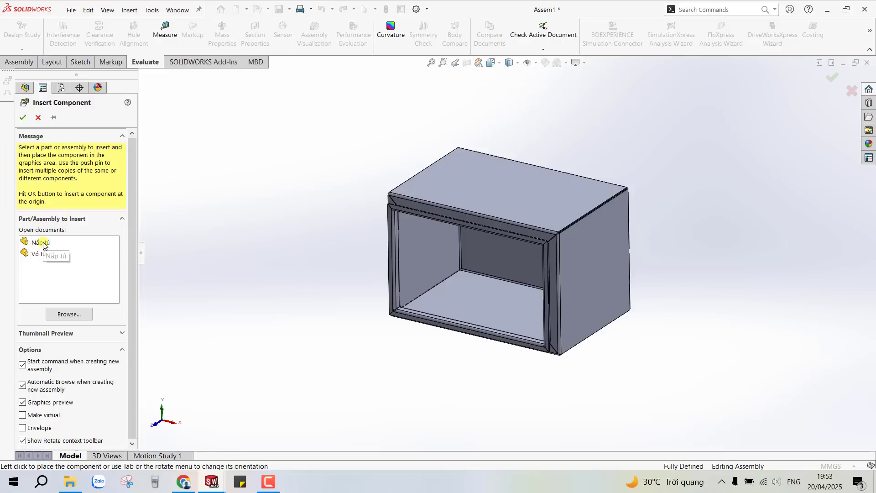
left_click(43, 244)
left_click(340, 298)
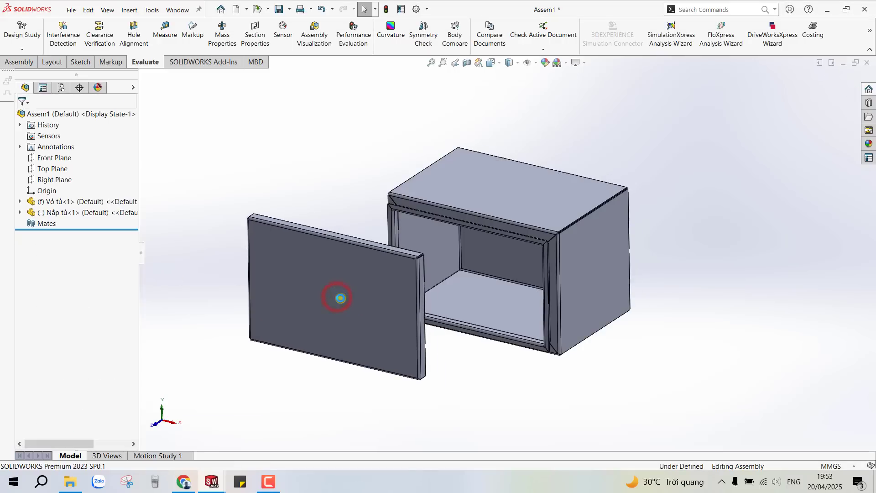
left_click_drag(340, 298, 323, 324)
left_click(290, 414)
right_click_drag(292, 180, 264, 176)
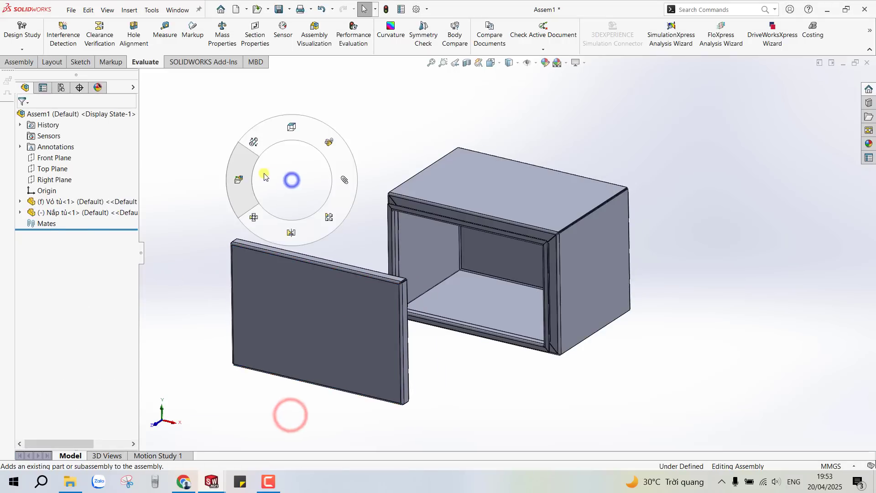
Step: Insert the hinge ban le C-SHHPSKN5P-2 beside the cabinet body
left_click(63, 315)
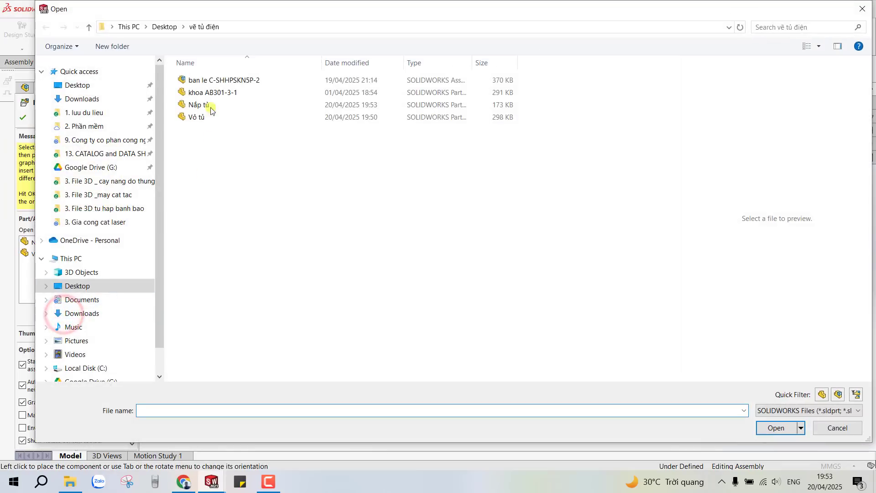
left_click(208, 82)
double_click(208, 83)
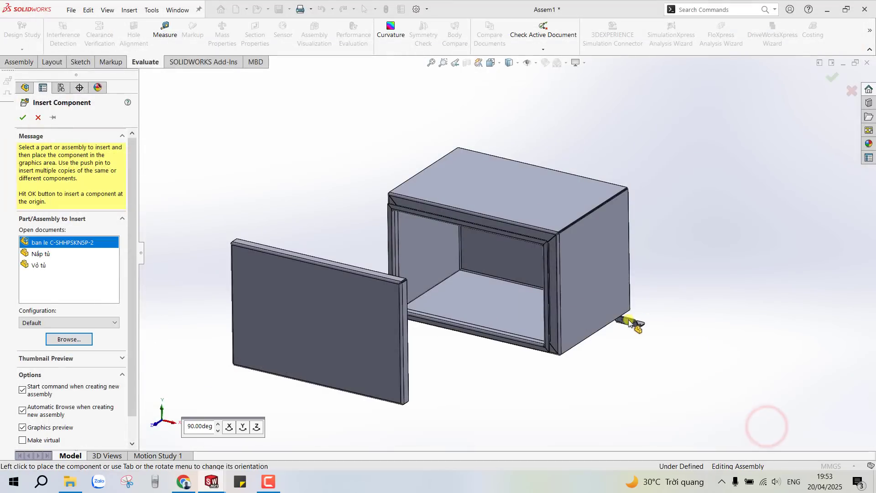
left_click(628, 323)
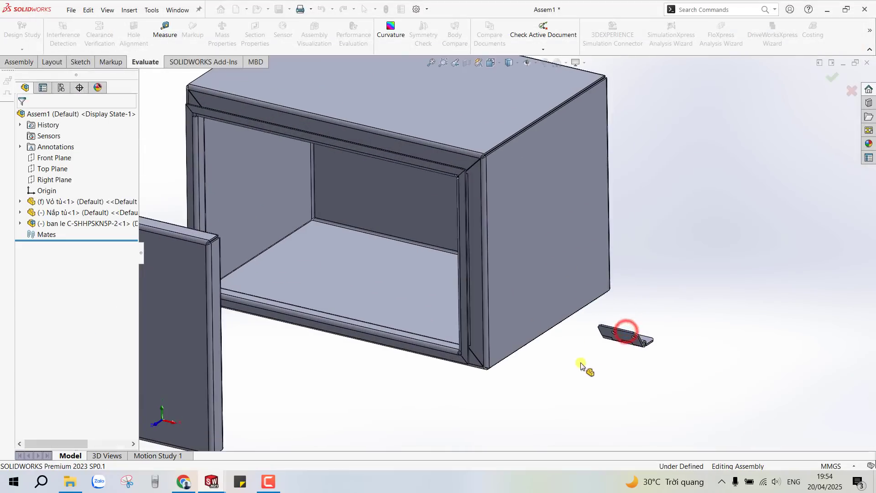
scroll(583, 366, "up", 2)
scroll(408, 260, "up", 2)
scroll(434, 258, "down", 2)
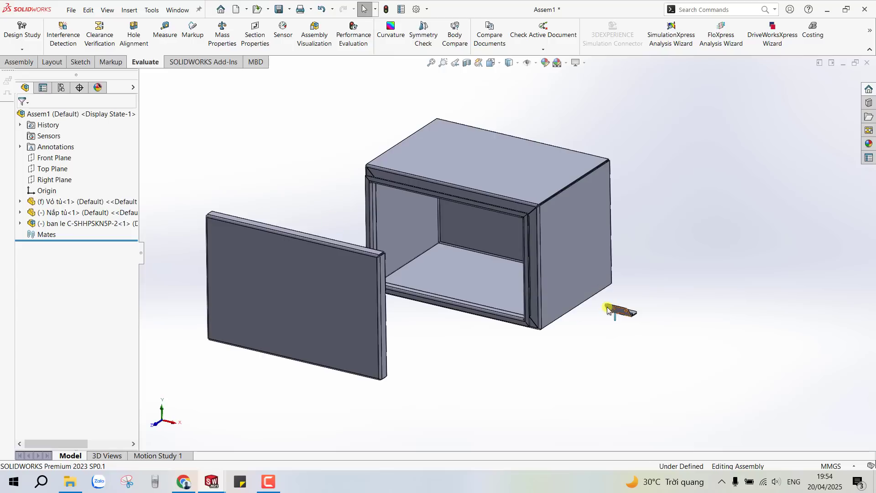
scroll(608, 309, "down", 2)
Step: Make the hinge subassembly flexible and drag it to the body's top-right corner
left_click(75, 223)
right_click(76, 223)
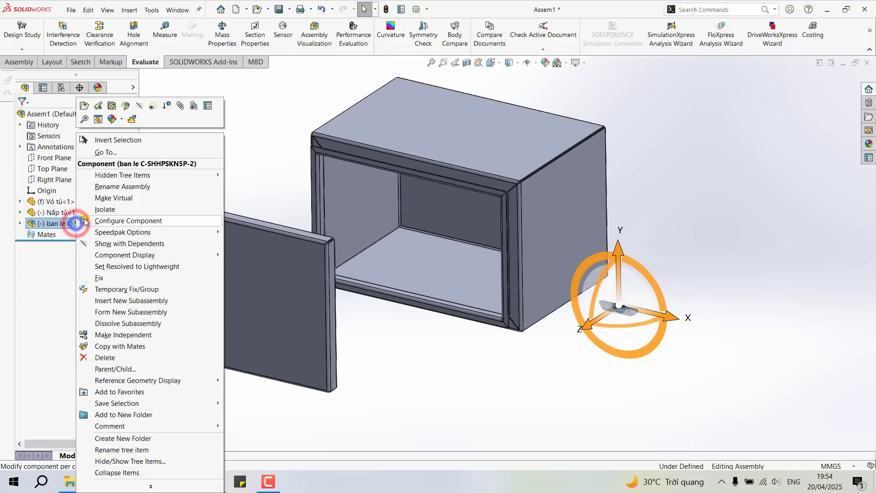
left_click(134, 120)
left_click(391, 384)
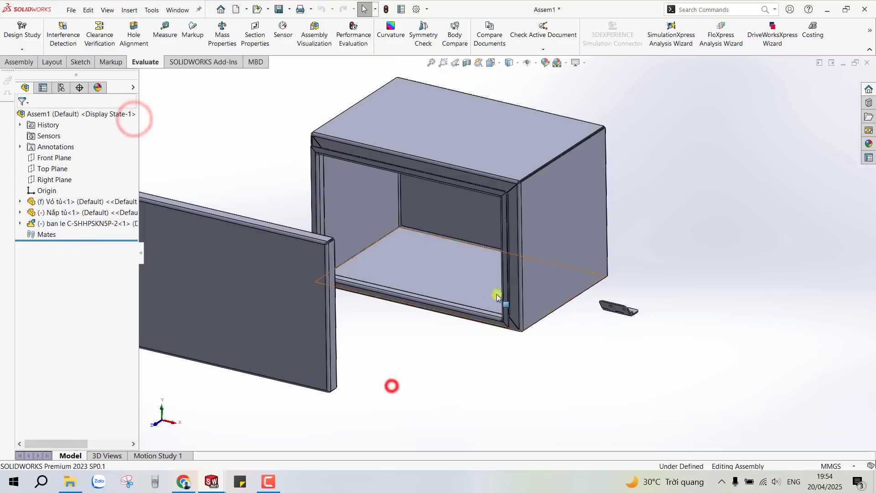
scroll(391, 383, "down", 2)
left_click(687, 296)
left_click_drag(687, 296, 679, 309)
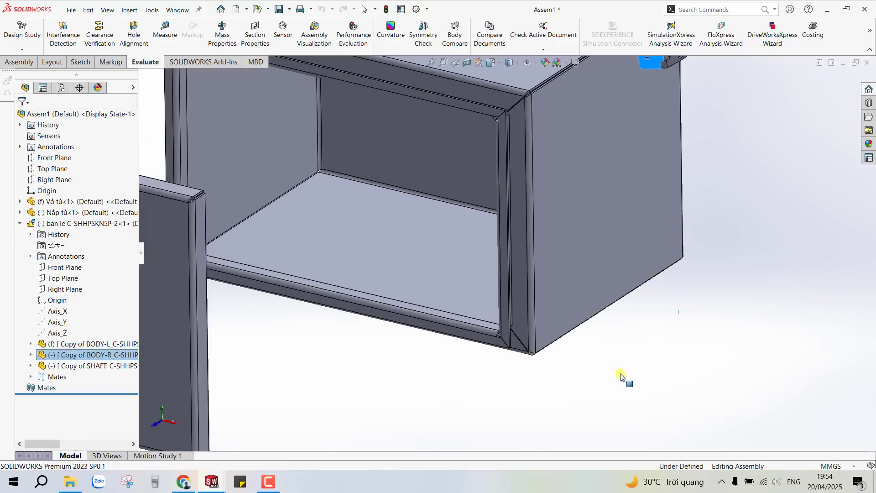
left_click(572, 377)
Step: Rotate the hinge leaf upright at the cabinet corner and select its face
scroll(463, 288, "up", 3)
left_click(80, 343)
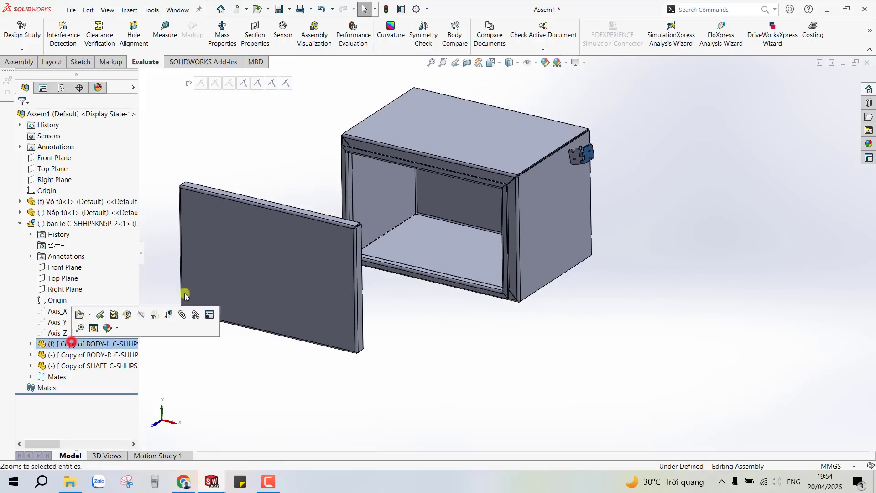
scroll(571, 137, "down", 3)
left_click(641, 202)
left_click_drag(600, 174, 568, 189)
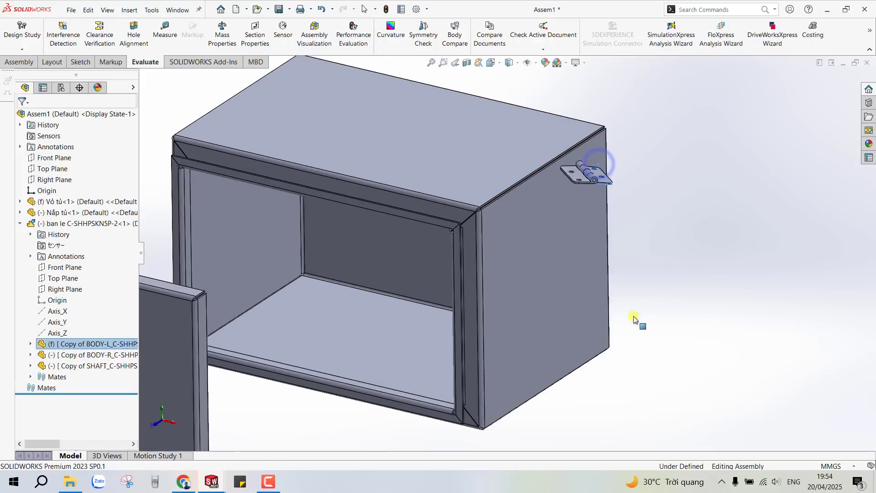
left_click_drag(651, 387, 582, 365)
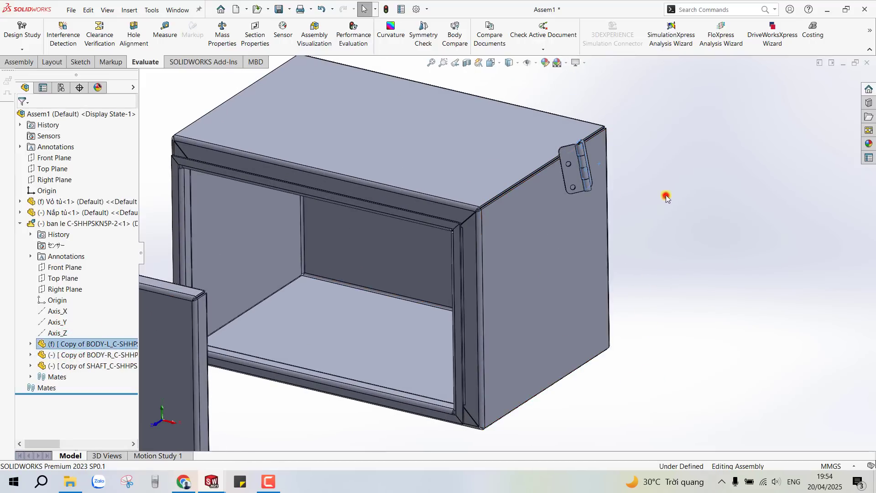
scroll(666, 197, "down", 2)
scroll(665, 195, "down", 2)
scroll(636, 230, "down", 2)
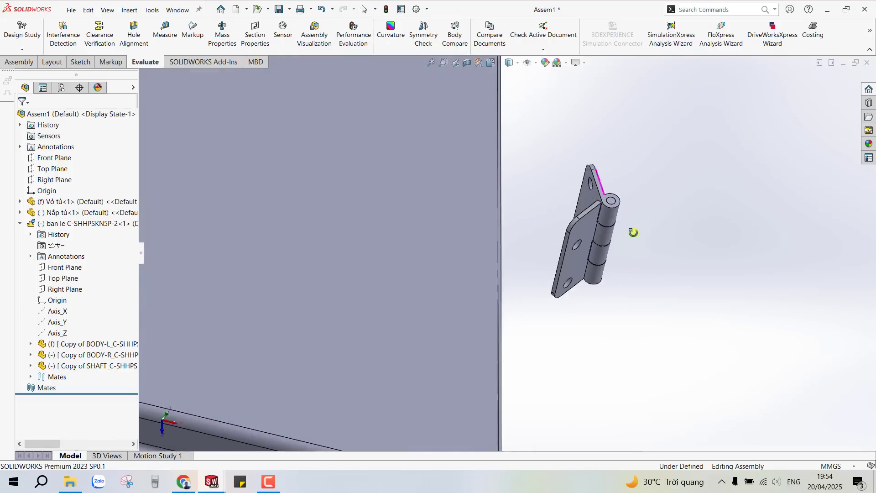
left_click(582, 202)
Step: Add two coincident mates between hinge leaf faces and the cabinet body faces
scroll(511, 344, "up", 5)
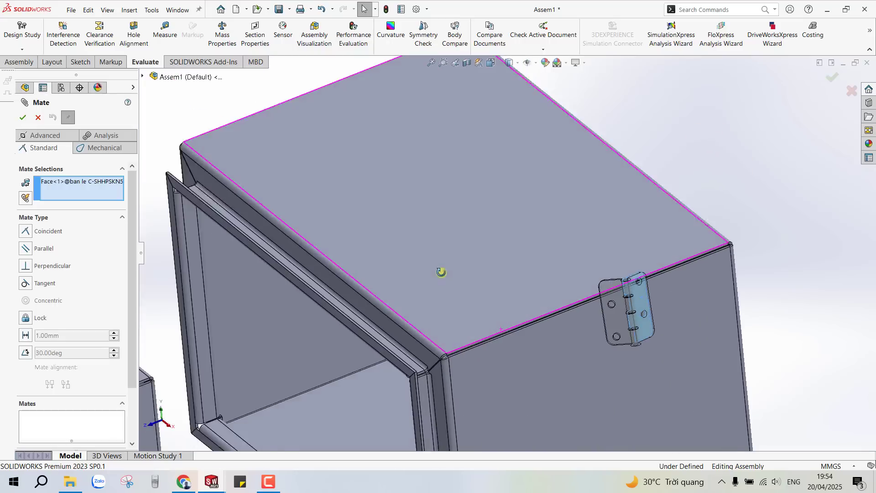
left_click(463, 379)
left_click(618, 388)
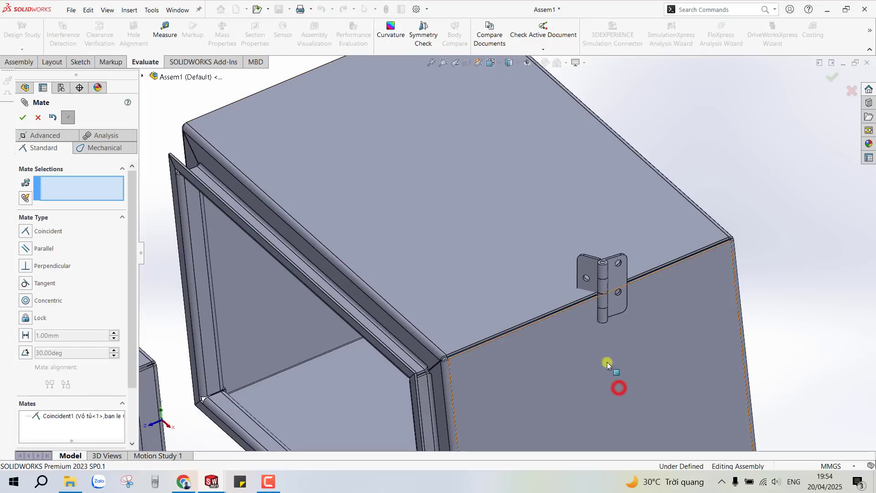
left_click_drag(621, 277, 448, 364)
scroll(447, 365, "down", 5)
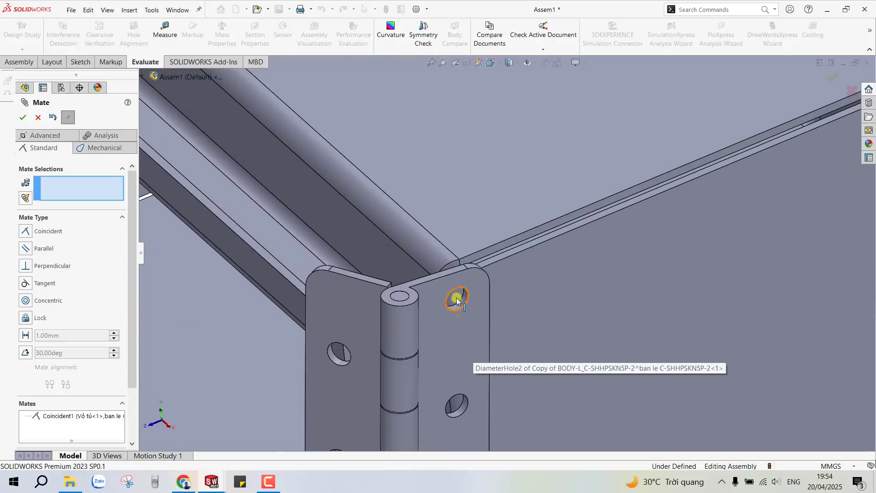
left_click(427, 279)
left_click(467, 239)
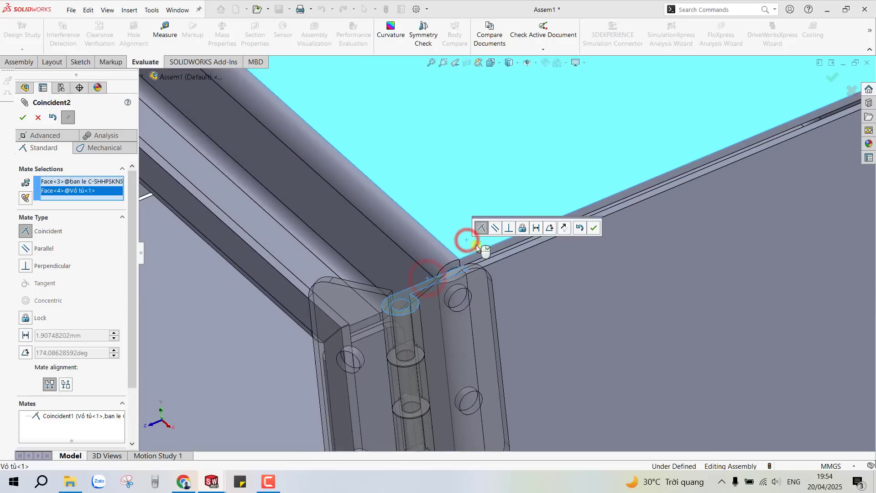
left_click(595, 231)
Step: Add a third coincident mate under the hinge leaf and close the Mate tool
mouse_move(446, 346)
middle_mouse_down()
mouse_move(434, 340)
mouse_move(445, 348)
mouse_move(448, 302)
middle_mouse_up()
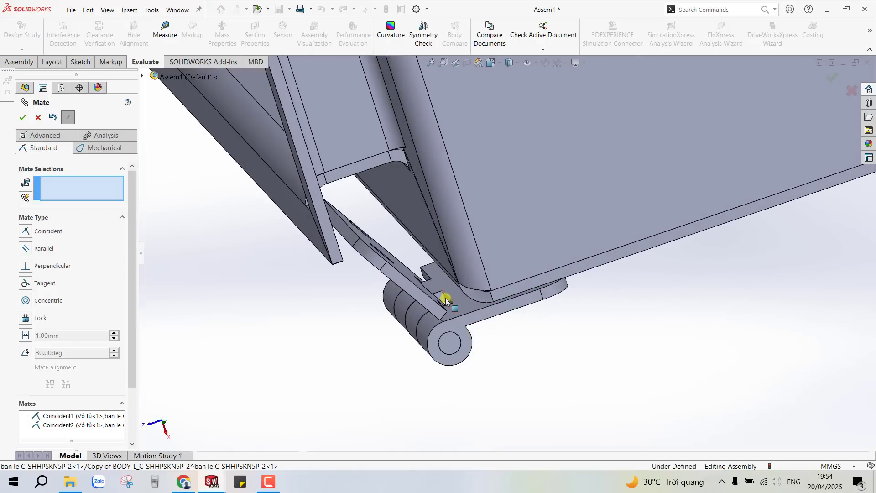
left_click(445, 300)
left_click(435, 252)
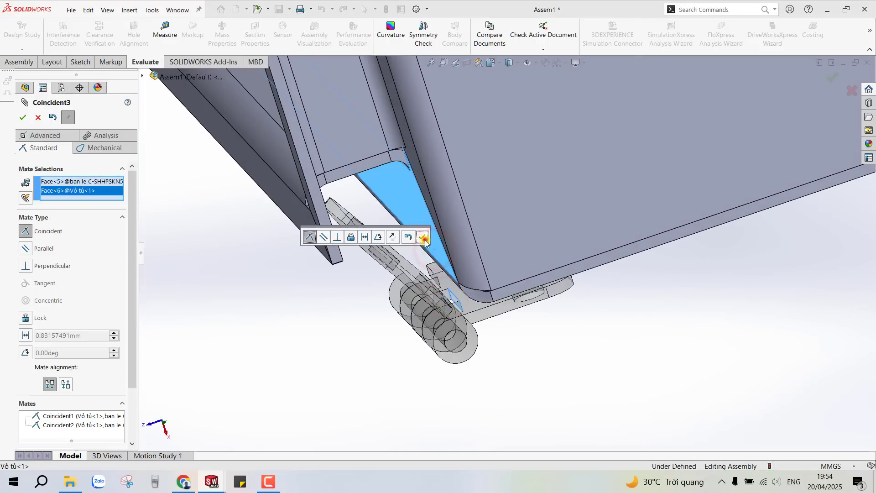
left_click(424, 238)
middle_click_drag(372, 362, 365, 287)
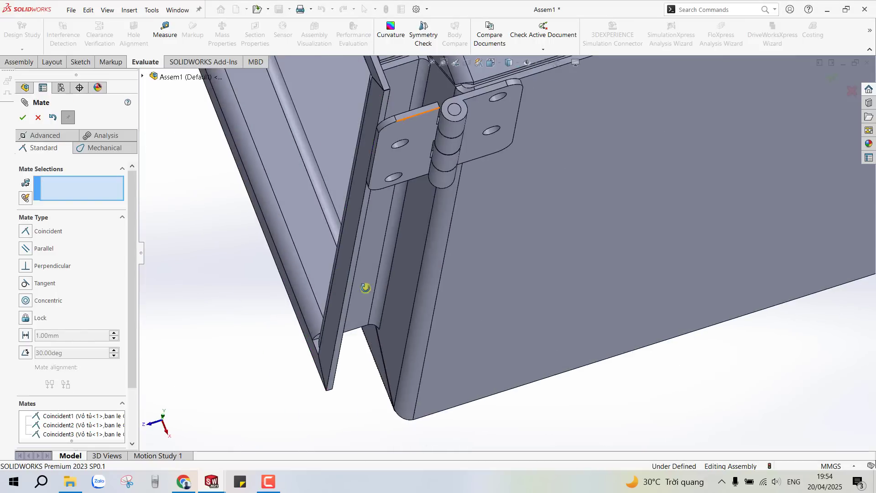
scroll(455, 209, "up", 5)
scroll(426, 202, "up", 3)
key("Escape")
Step: Mate the lid's edge face coincident with a face on the hinge's other leaf
scroll(468, 232, "down", 1)
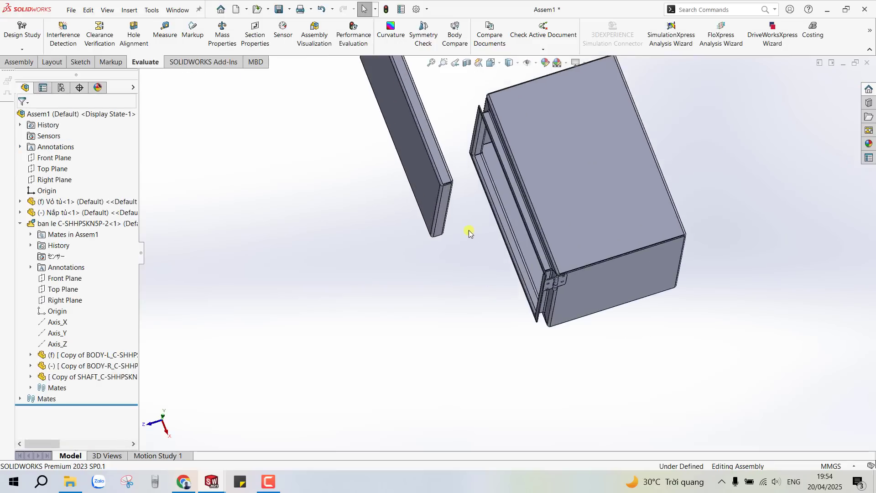
middle_click_drag(469, 232, 440, 172)
left_click(441, 173)
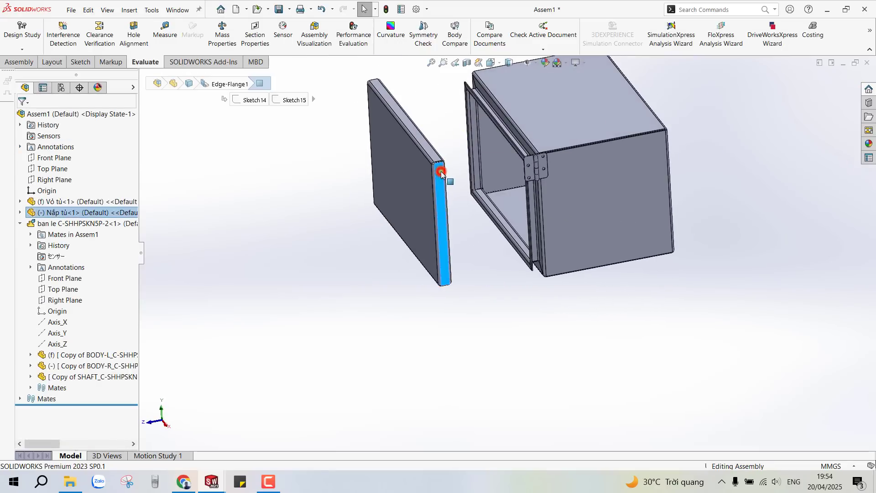
left_click(565, 113)
mouse_move(565, 113)
middle_mouse_down()
mouse_move(592, 235)
mouse_move(529, 178)
middle_mouse_up()
left_click(529, 179)
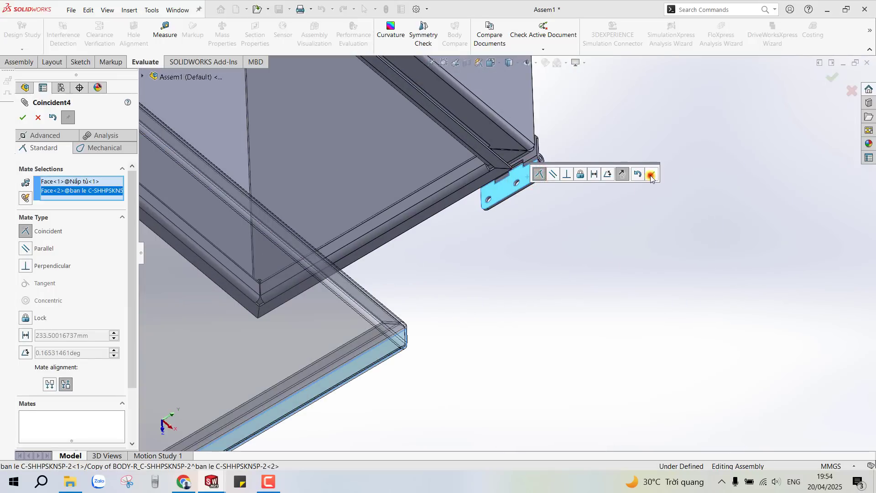
left_click(651, 176)
Step: Add two more coincident mates between lid faces and the hinge leaf
left_click(388, 311)
mouse_move(388, 312)
middle_mouse_down()
mouse_move(438, 210)
mouse_move(516, 188)
middle_mouse_up()
left_click(515, 201)
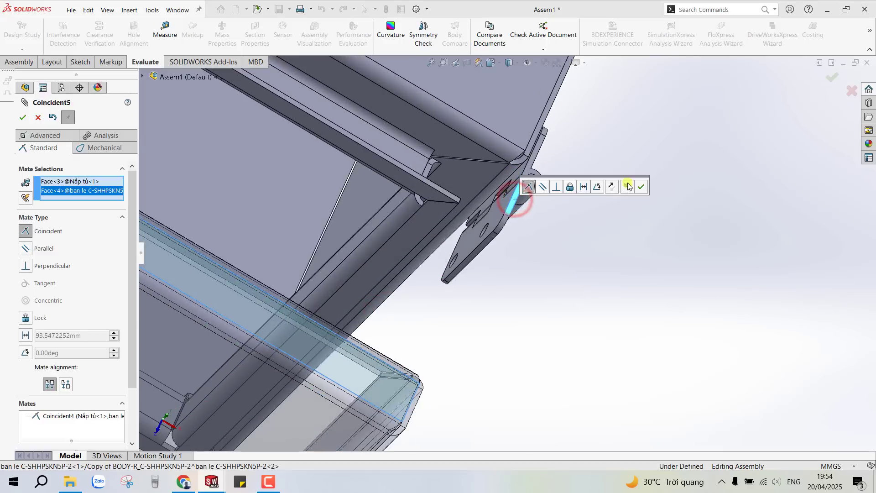
left_click(645, 188)
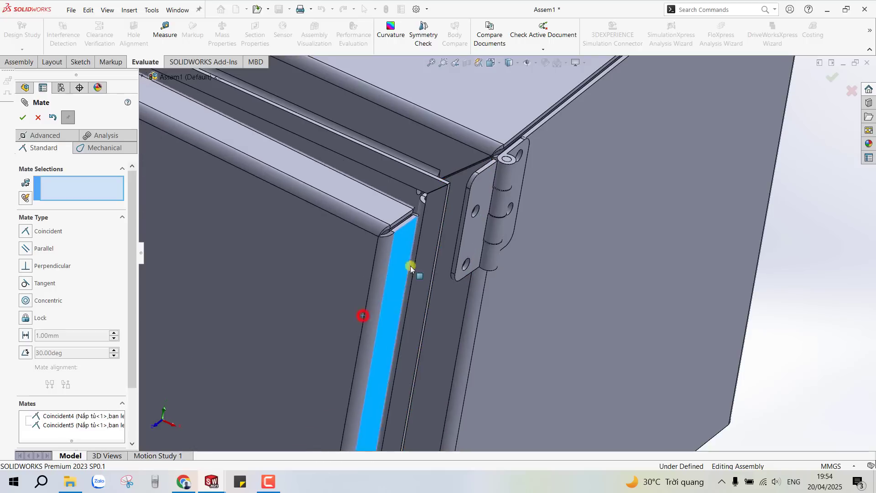
mouse_move(463, 224)
middle_mouse_down()
mouse_move(474, 225)
mouse_move(438, 269)
mouse_move(497, 227)
mouse_move(499, 237)
mouse_move(475, 152)
mouse_move(530, 311)
mouse_move(519, 332)
mouse_move(512, 219)
middle_mouse_up()
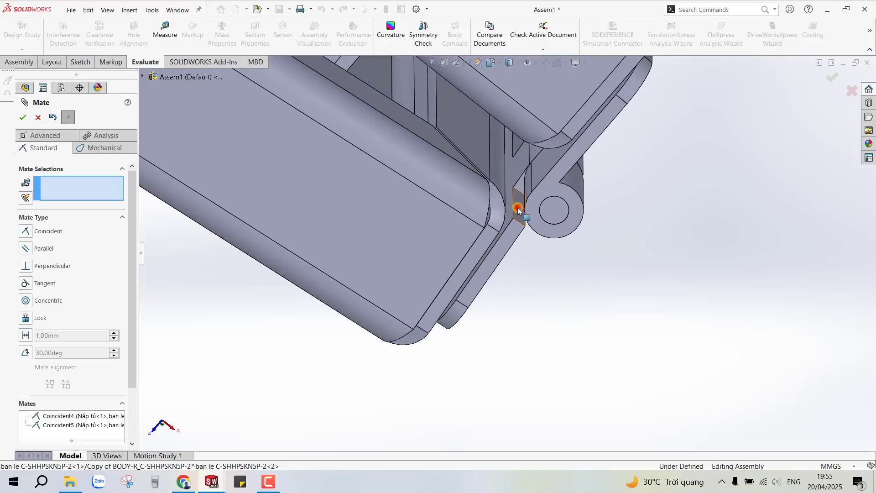
left_click(517, 208)
left_click(468, 149)
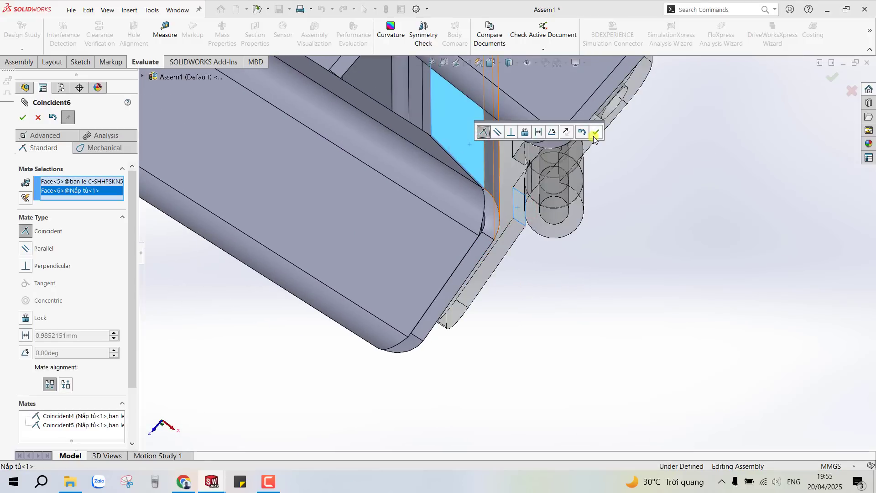
left_click(595, 132)
mouse_move(592, 133)
middle_mouse_down()
mouse_move(438, 240)
mouse_move(435, 149)
mouse_move(412, 247)
mouse_move(416, 229)
middle_mouse_up()
Step: Reselect the lid's top edge face to start a new lid-to-body mate
left_click(831, 81)
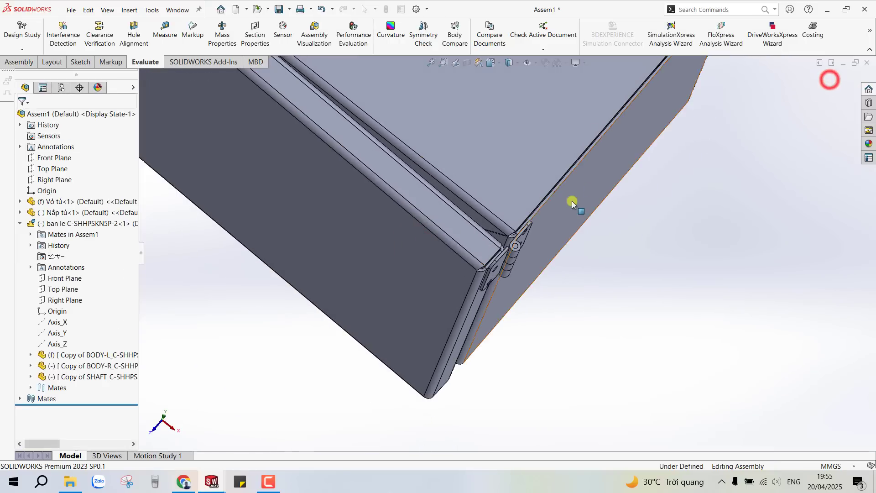
scroll(570, 201, "up", 5)
left_click(371, 146)
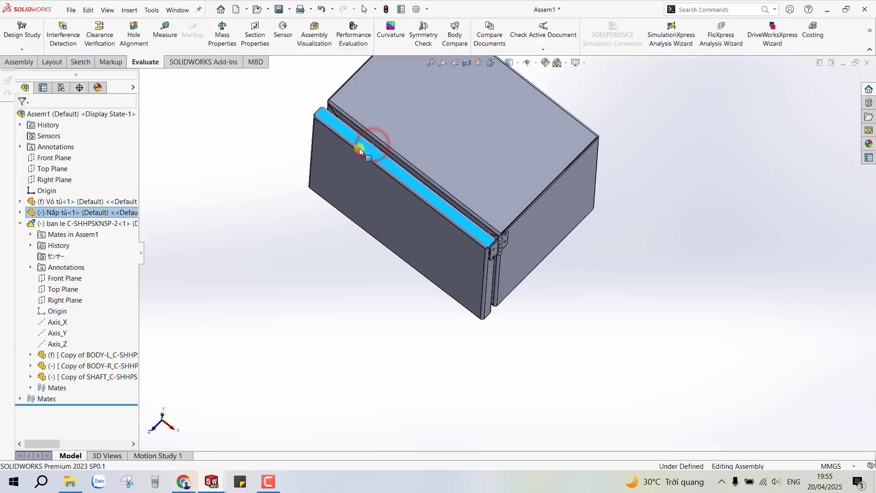
left_click(288, 221)
scroll(336, 143, "down", 2)
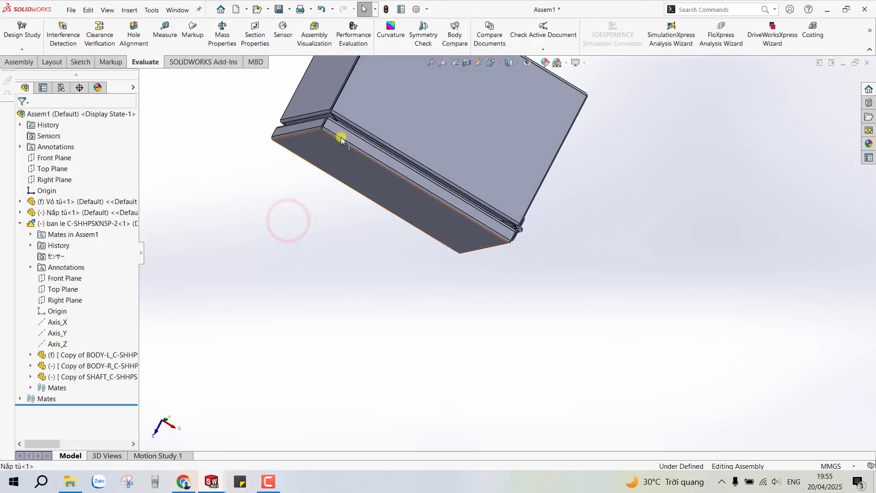
scroll(333, 146, "down", 2)
left_click(322, 156)
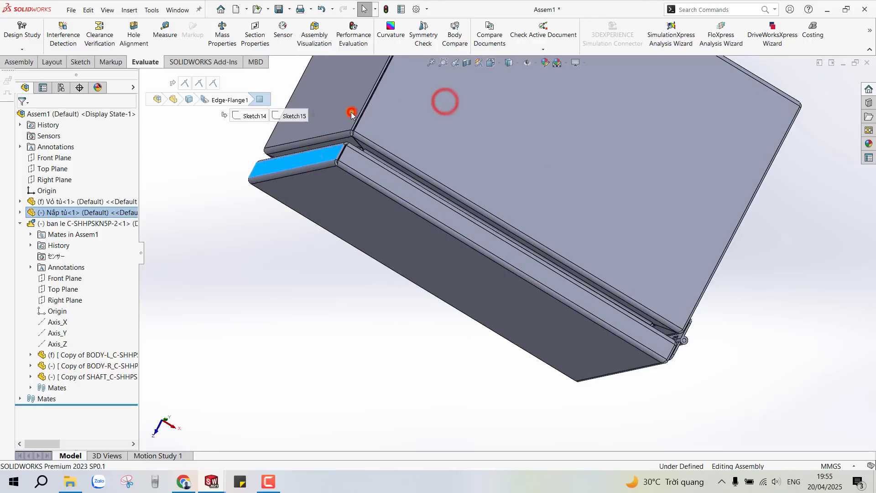
Step: Add a Parallel1 mate between the lid face and the cabinet body face
left_click(351, 113, "ctrl")
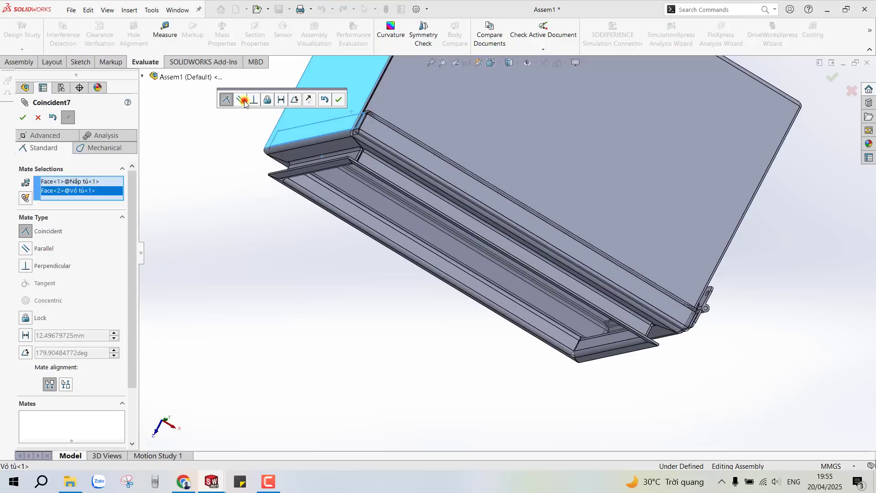
left_click(243, 101)
left_click(339, 101)
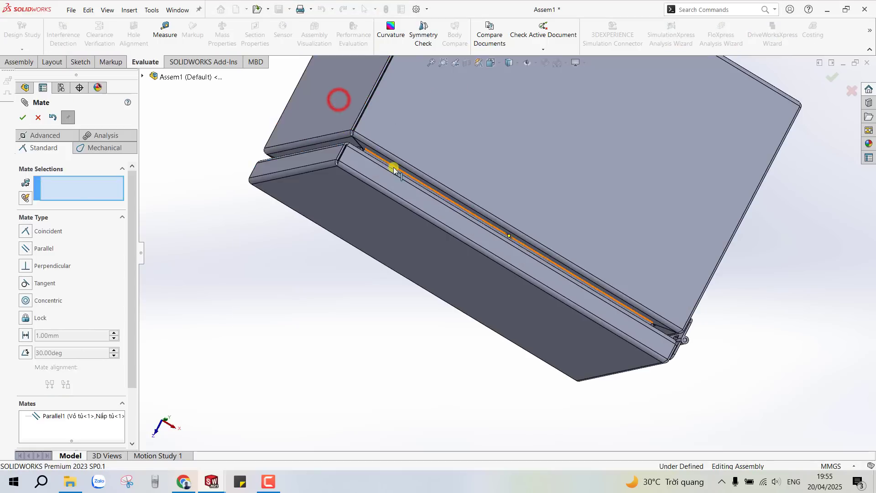
scroll(361, 157, "down", 2)
scroll(659, 323, "down", 3)
scroll(686, 379, "down", 3)
scroll(687, 378, "down", 2)
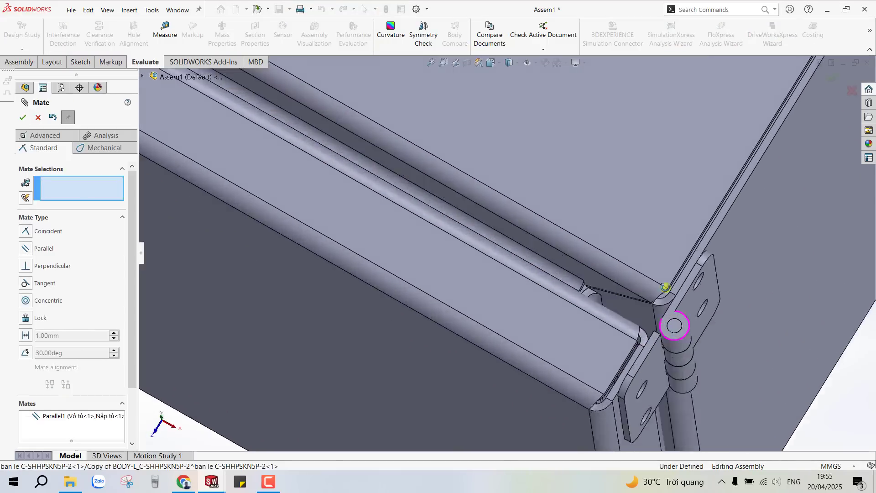
Step: Orbit around the hinge corner to check the closed lid, then exit the Mate tool
mouse_move(673, 322)
middle_mouse_down()
mouse_move(612, 297)
mouse_move(626, 316)
mouse_move(439, 253)
mouse_move(420, 141)
middle_mouse_up()
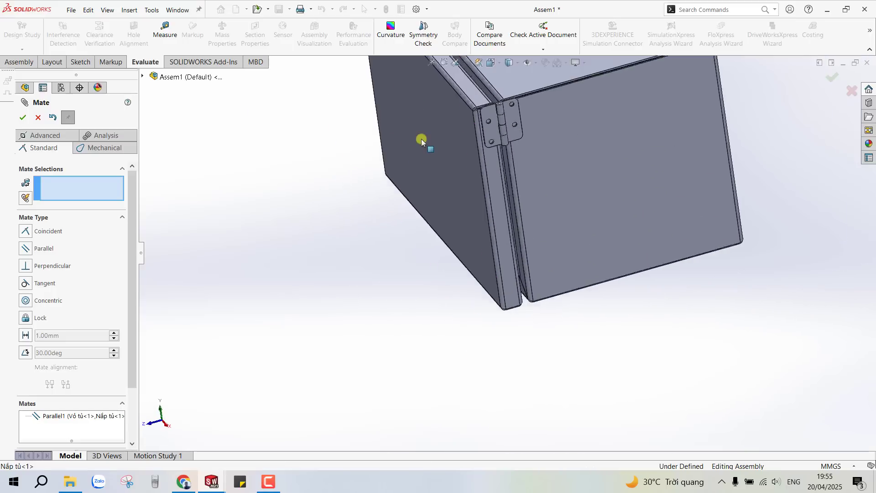
scroll(587, 128, "up", 2)
scroll(583, 219, "up", 3)
middle_click_drag(582, 218, 606, 228)
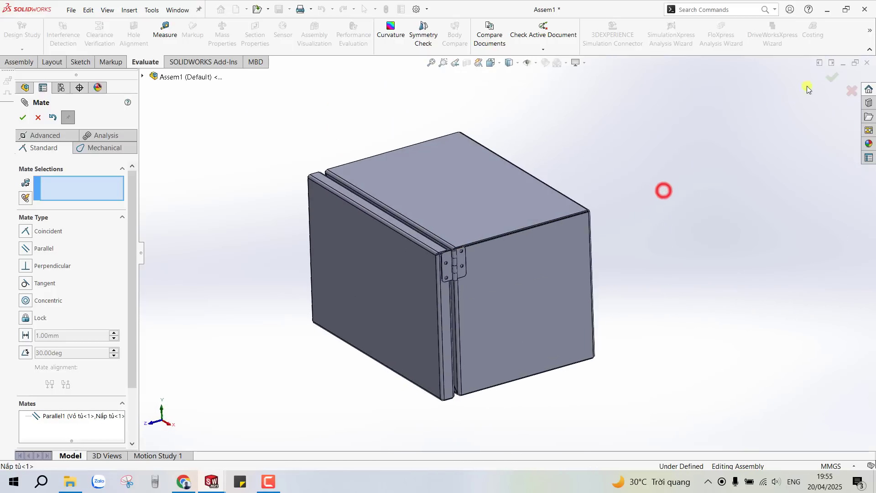
left_click(832, 77)
scroll(473, 261, "down", 5)
scroll(401, 267, "down", 2)
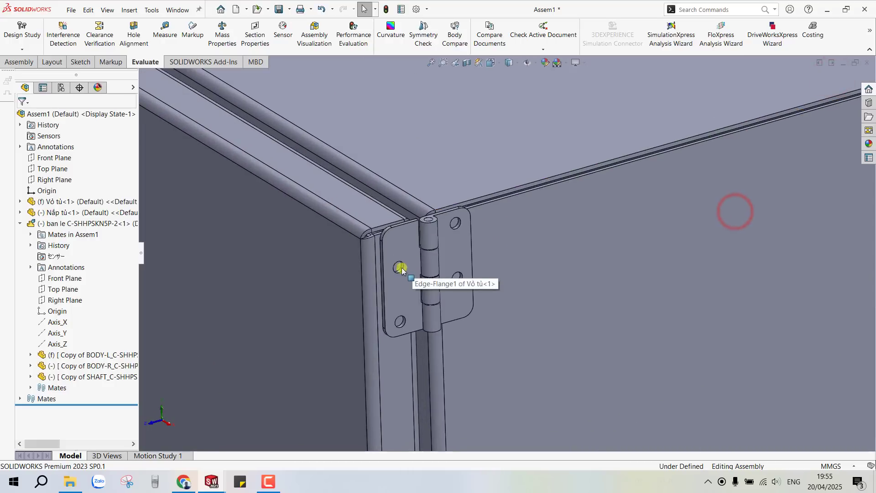
Step: Expand the hinge's mates in the tree and inspect Coincident3
left_click(401, 235)
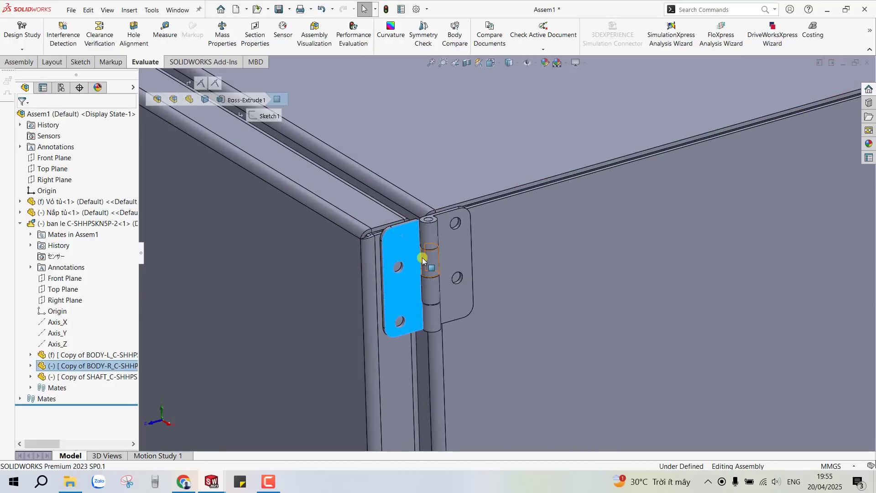
left_click(31, 235)
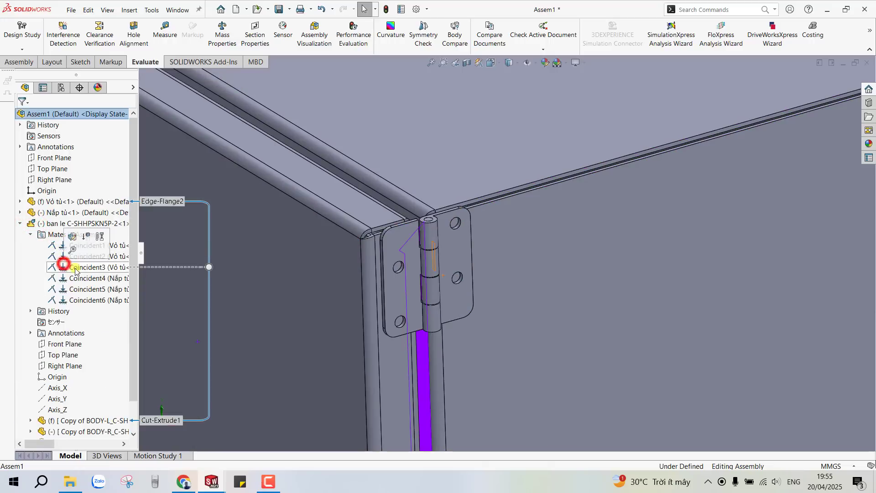
left_click(64, 266)
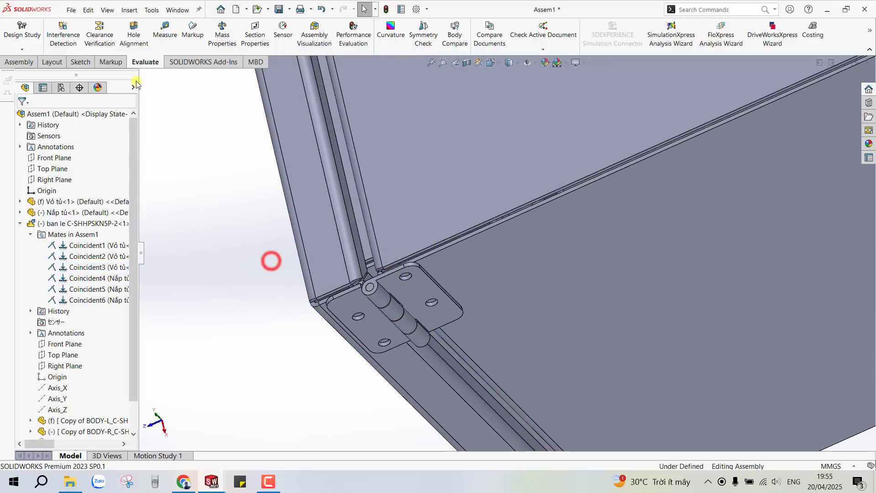
Step: Measure between the lid and body faces, confirming a 5.5 mm parallel gap
left_click(163, 36)
left_click(353, 223)
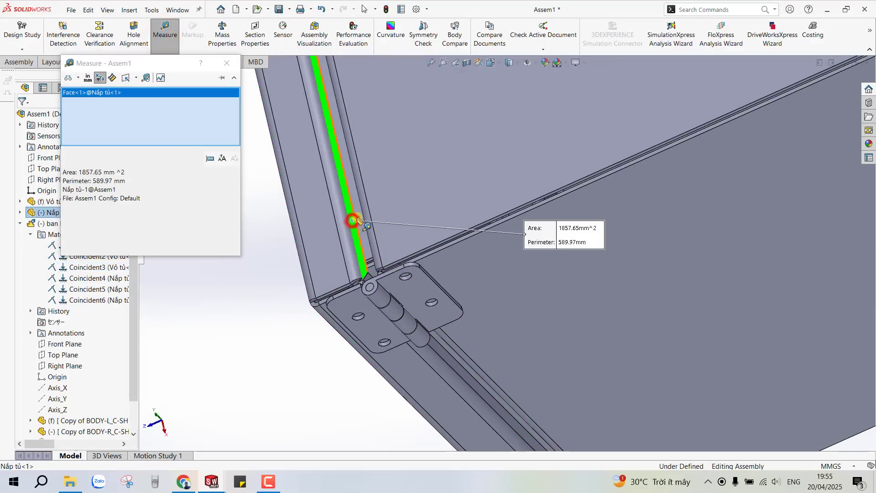
mouse_move(352, 221)
middle_mouse_down()
mouse_move(386, 205)
mouse_move(380, 231)
middle_mouse_up()
left_click(376, 202)
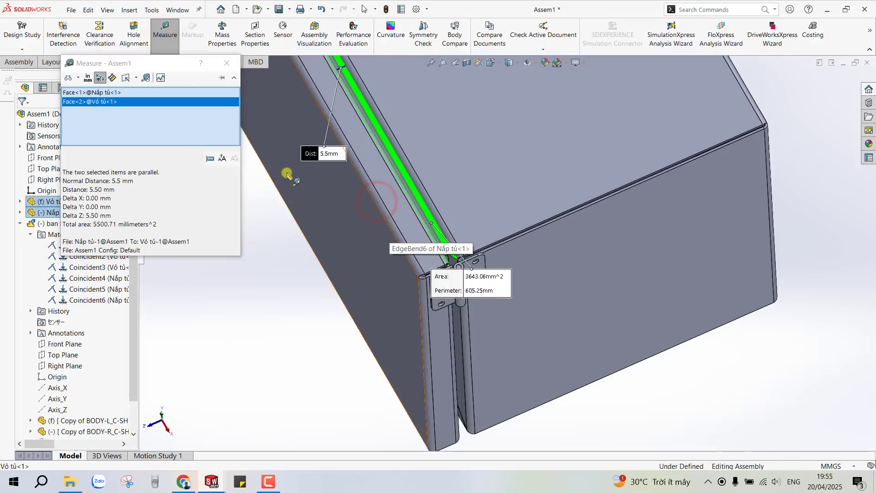
left_click(218, 62)
mouse_move(451, 259)
middle_mouse_down()
mouse_move(405, 250)
mouse_move(432, 201)
mouse_move(425, 225)
middle_mouse_up()
scroll(438, 248, "up", 2)
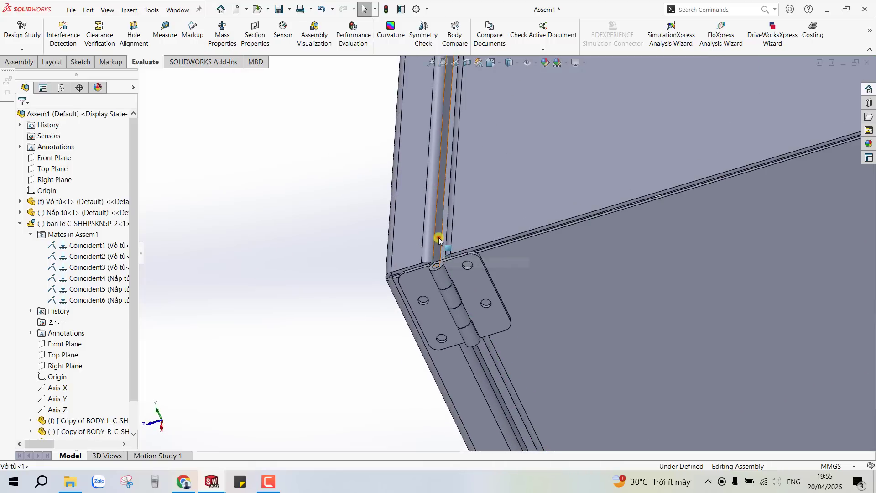
Step: Review the hinge's Coincident1 and Coincident2 mates while orbiting around the hinge
left_click(79, 246)
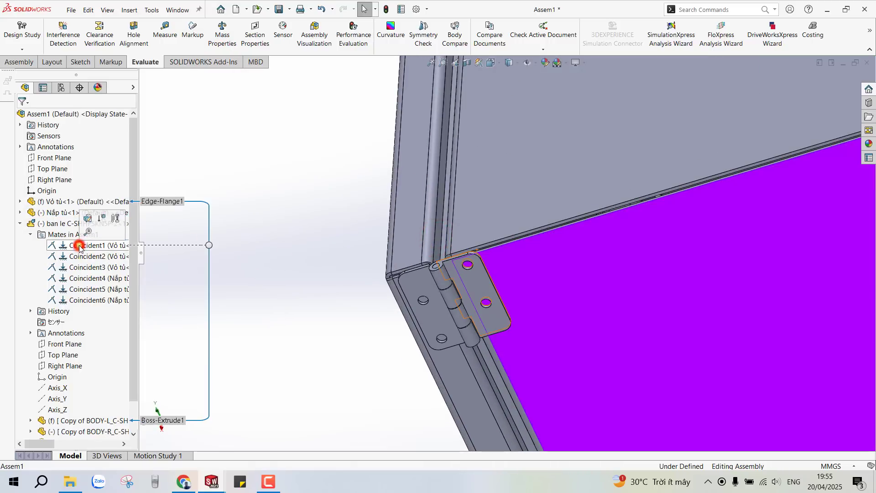
middle_click_drag(237, 278, 354, 314)
left_click(72, 257)
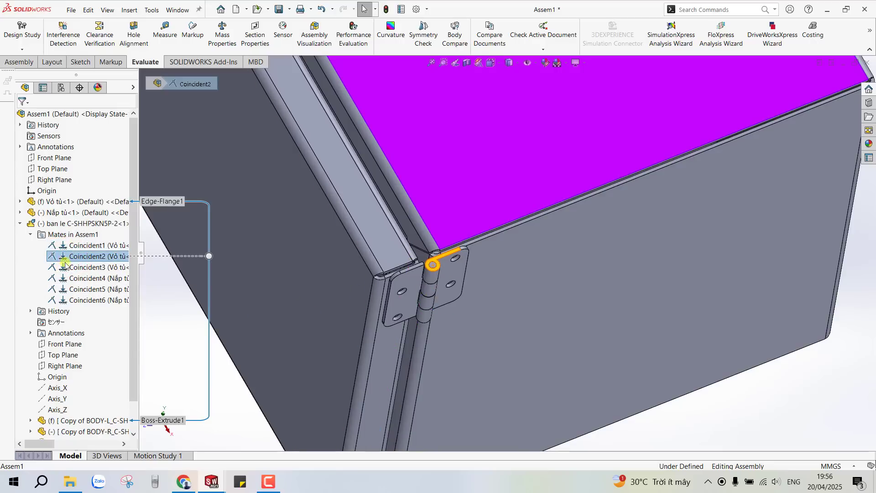
Step: Convert Coincident3 into a 1.00 mm Distance1 mate between hinge and cabinet body
left_click(76, 266)
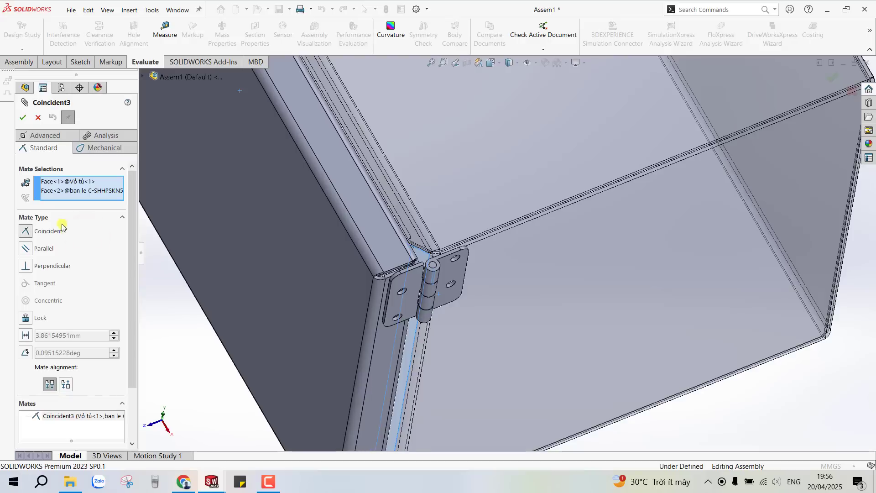
left_click(27, 335)
type("1")
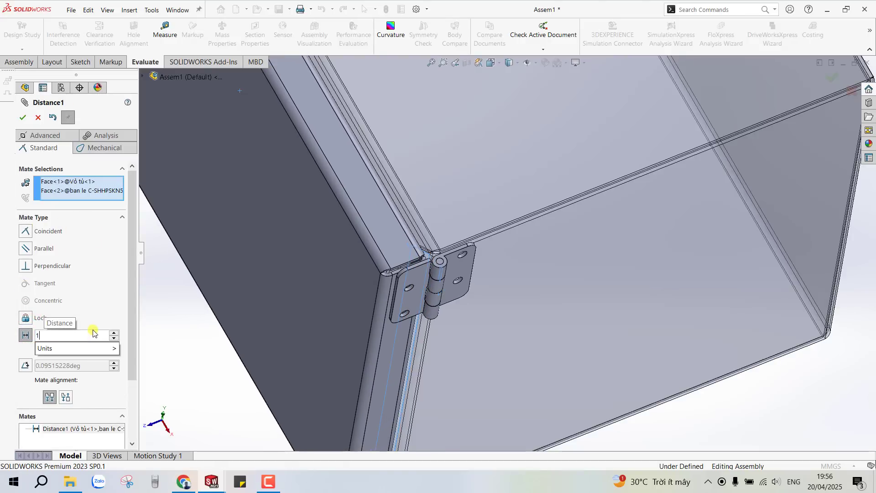
key("Return")
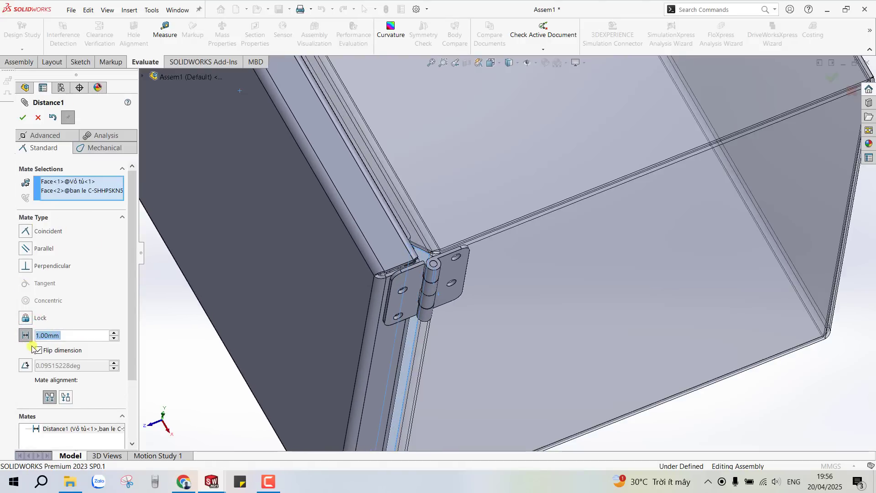
left_click(39, 352)
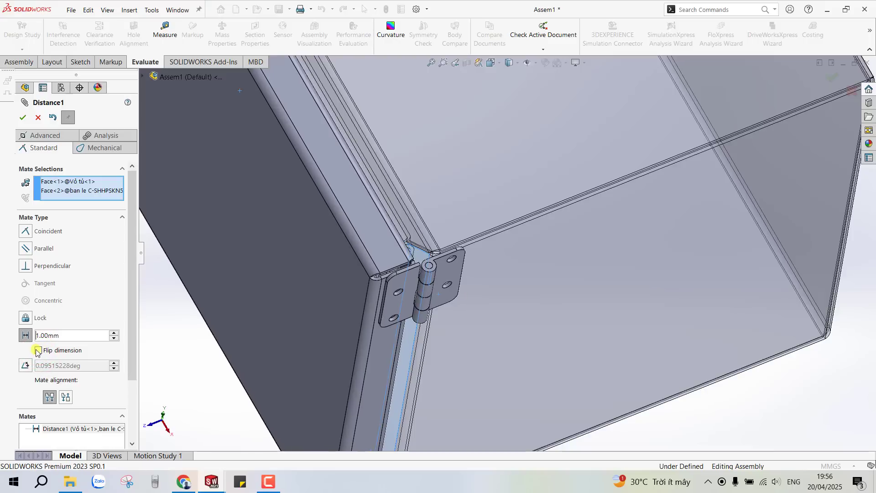
left_click(38, 351)
left_click(22, 118)
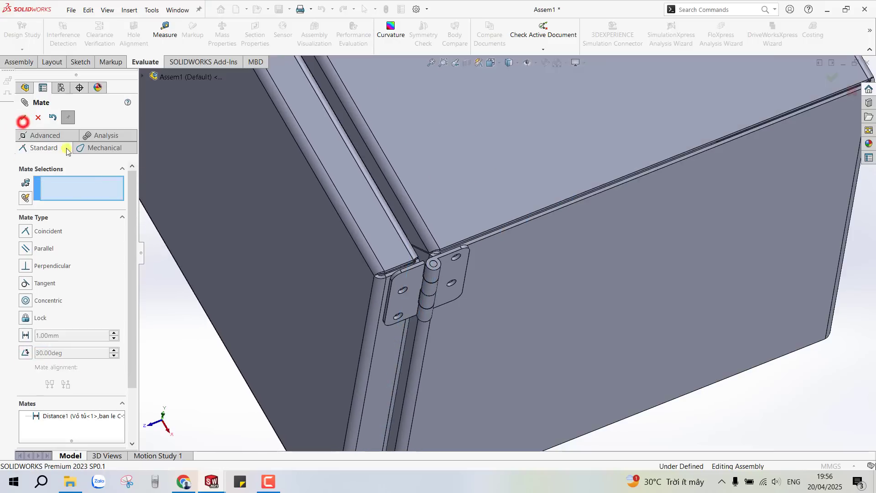
left_click(20, 115)
Step: Convert the hinge's Coincident6 mate into a 1 mm Distance2 mate to the lid
left_click(385, 242)
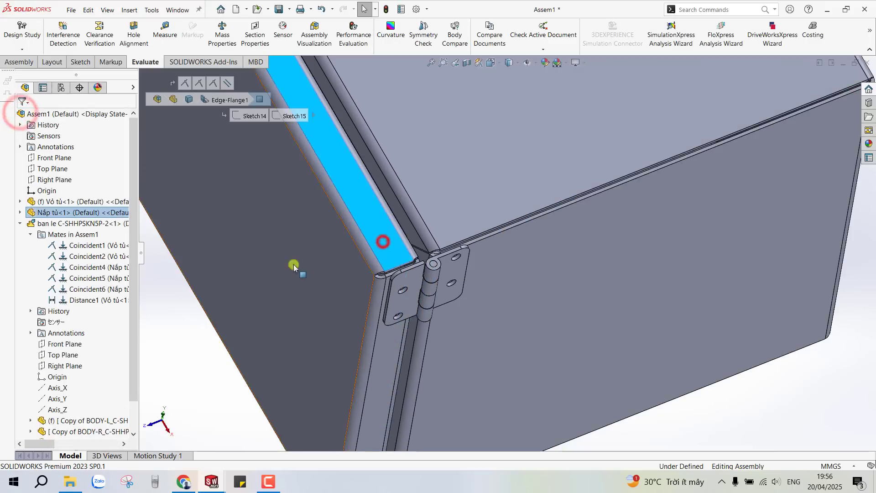
left_click(68, 290)
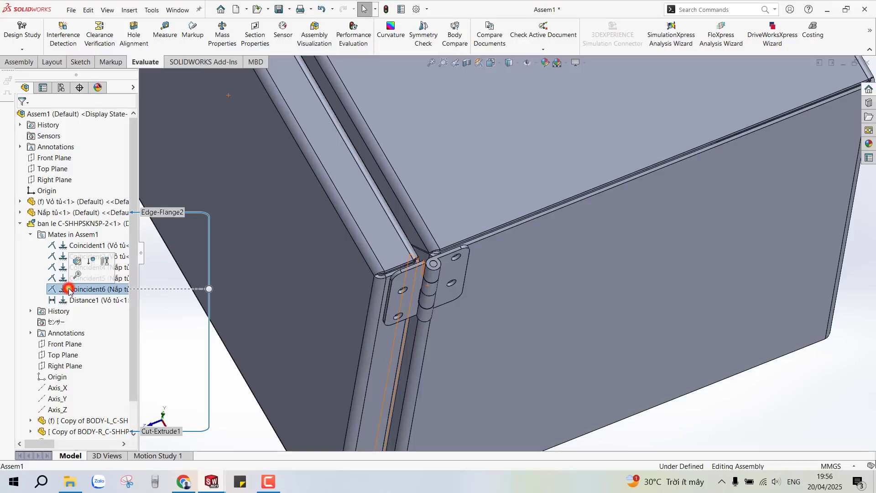
left_click(75, 258)
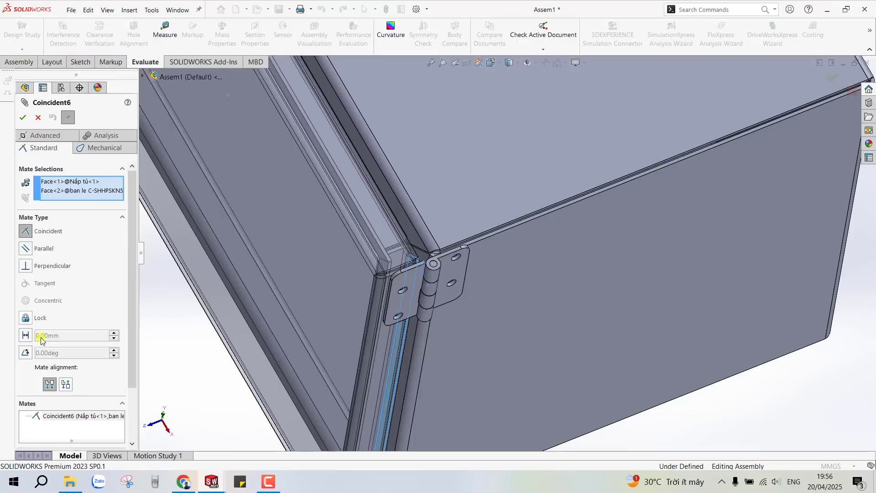
left_click(26, 335)
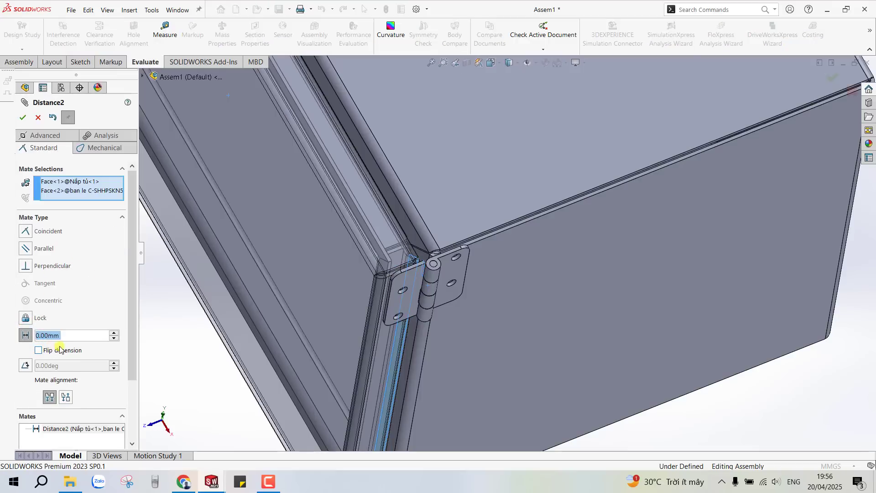
type("1")
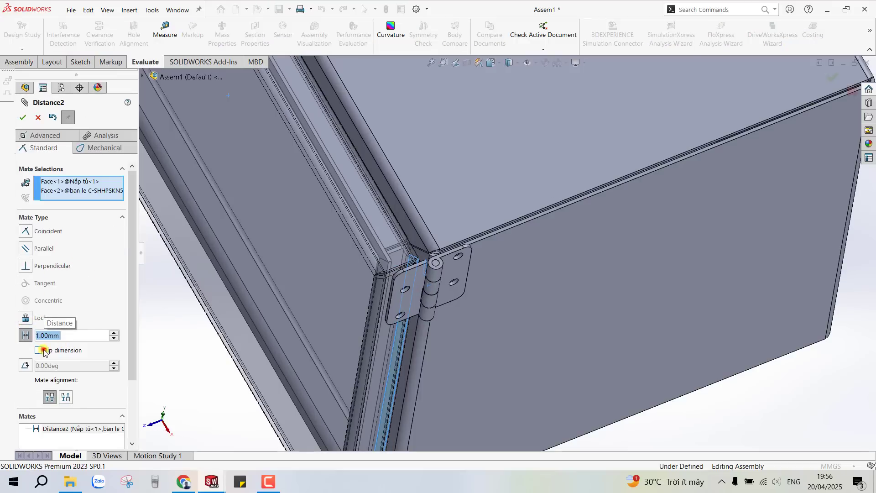
left_click(42, 352)
left_click(41, 350)
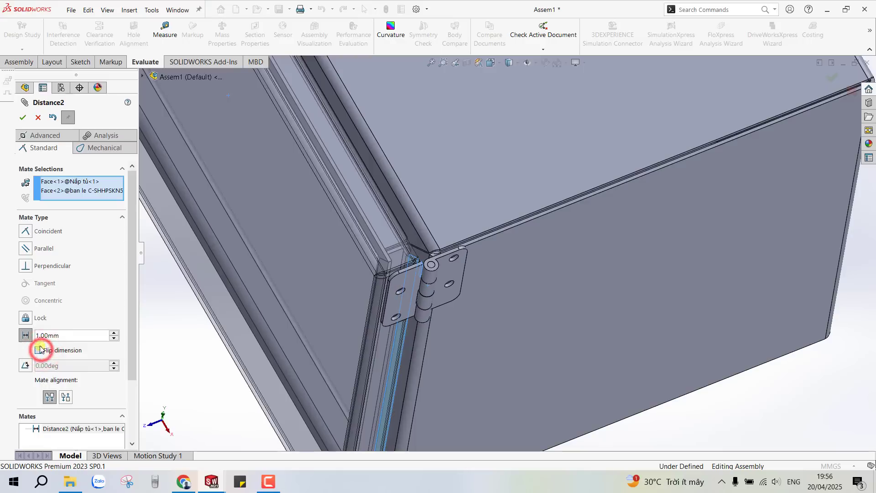
left_click(23, 117)
mouse_move(293, 264)
middle_mouse_down()
mouse_move(422, 269)
mouse_move(414, 359)
mouse_move(416, 327)
mouse_move(382, 321)
middle_mouse_up()
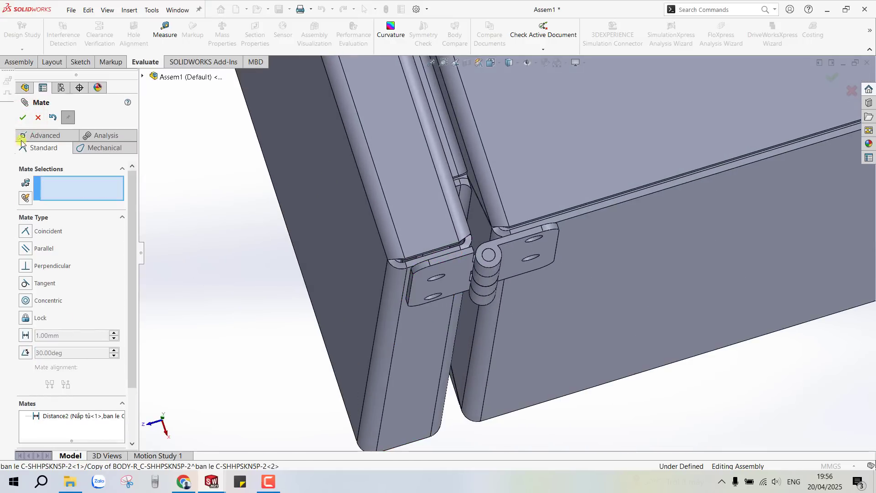
left_click(24, 118)
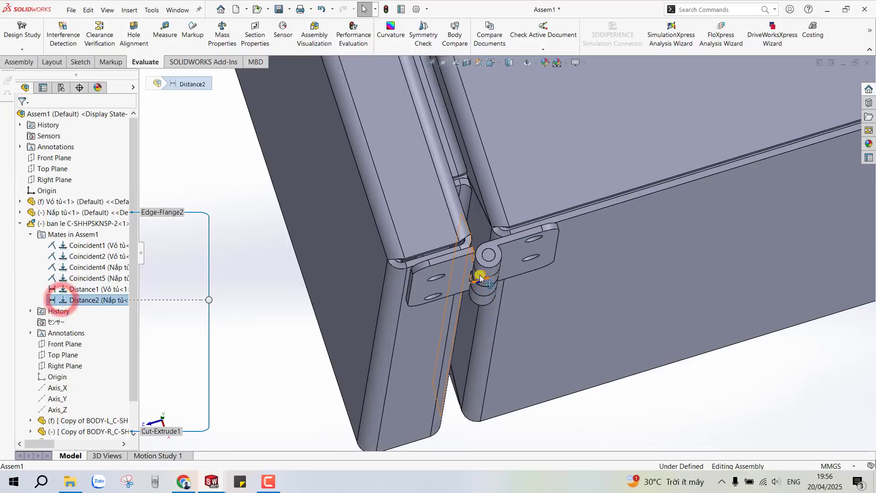
Step: Rebuild the assembly with Ctrl+B, confirm the Distance1 value, and select the lid
key("ctrl+b")
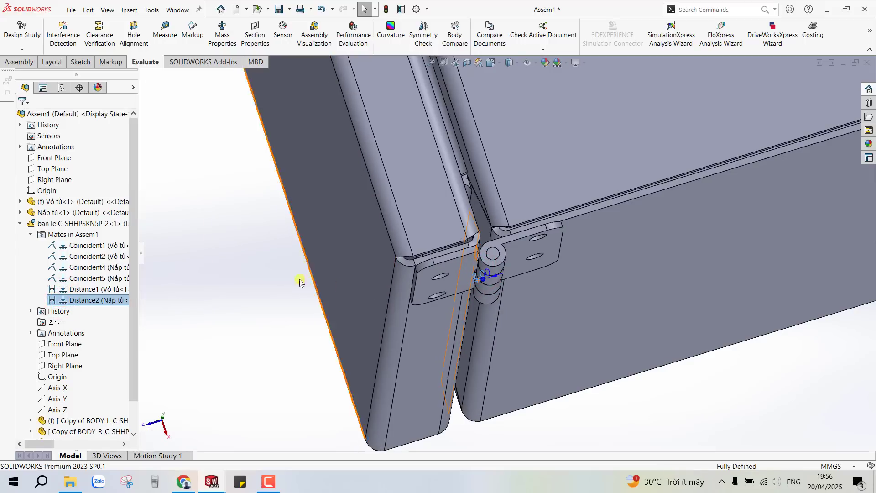
left_click(77, 291)
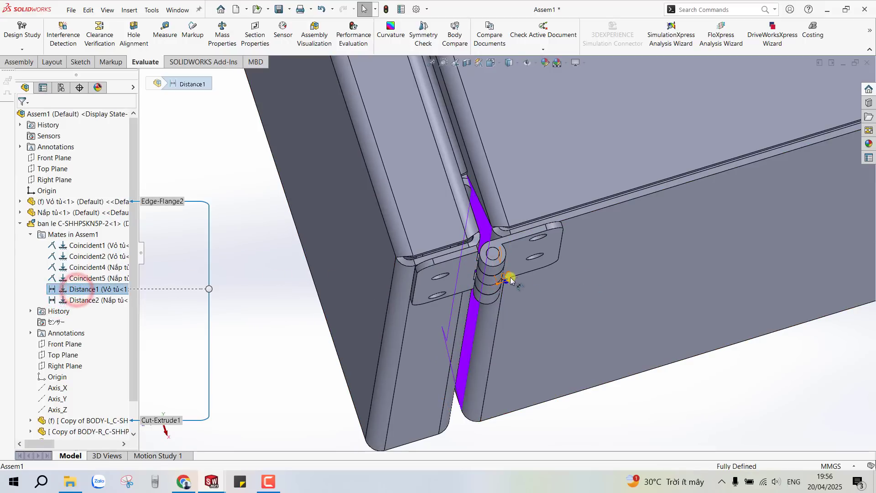
key("Return")
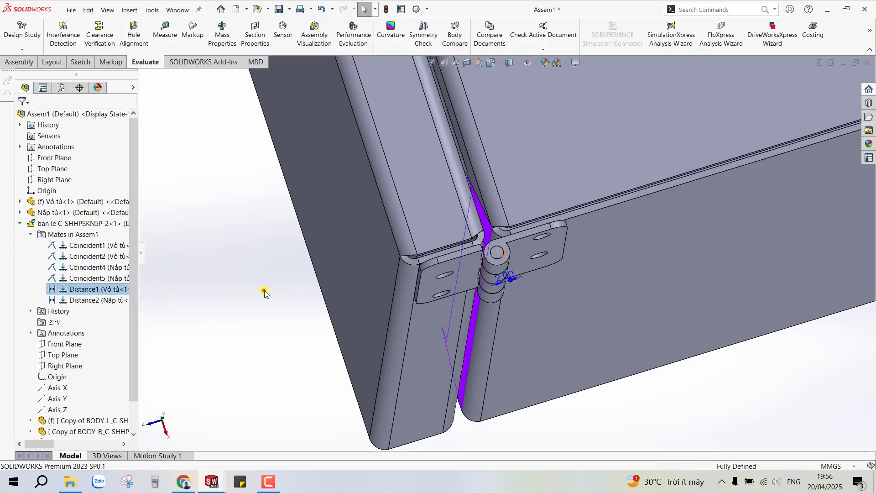
left_click(264, 292)
scroll(493, 296, "up", 3)
mouse_move(493, 299)
middle_mouse_down()
mouse_move(496, 186)
mouse_move(440, 211)
middle_mouse_up()
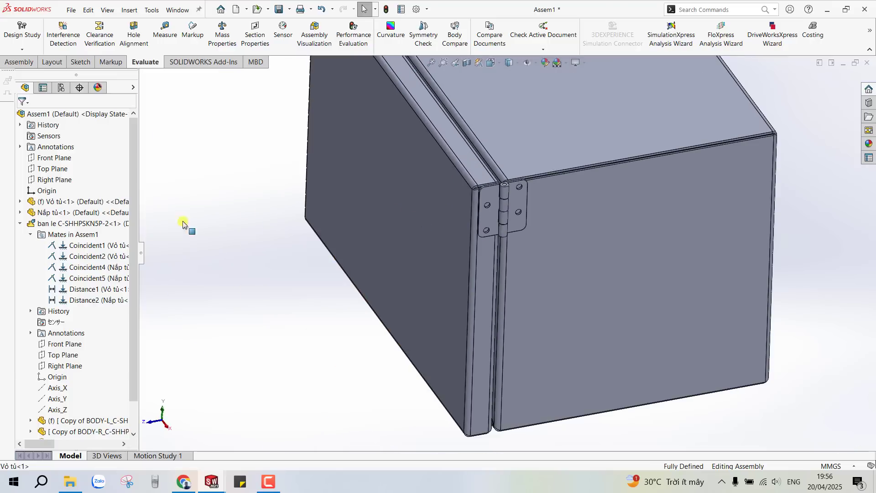
left_click(424, 164)
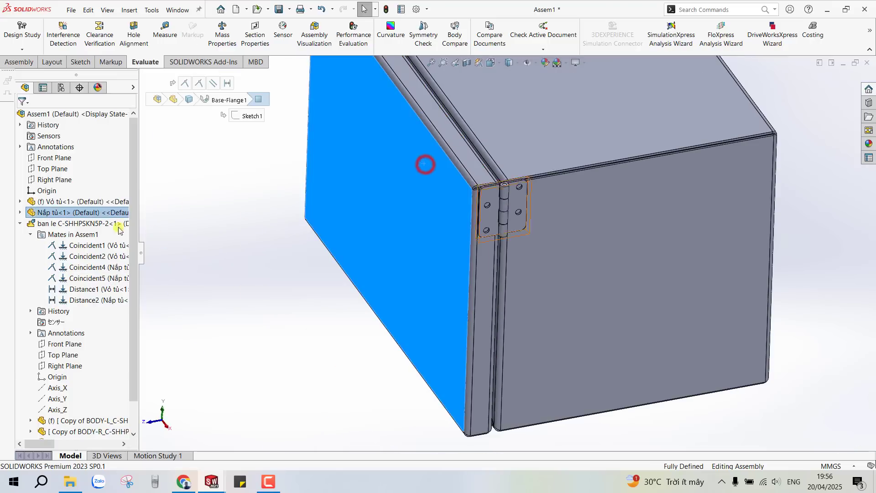
Step: Delete the lid's Parallel1 mate so it swings freely on the hinge
left_click(20, 212)
left_click(30, 223)
left_click(64, 256)
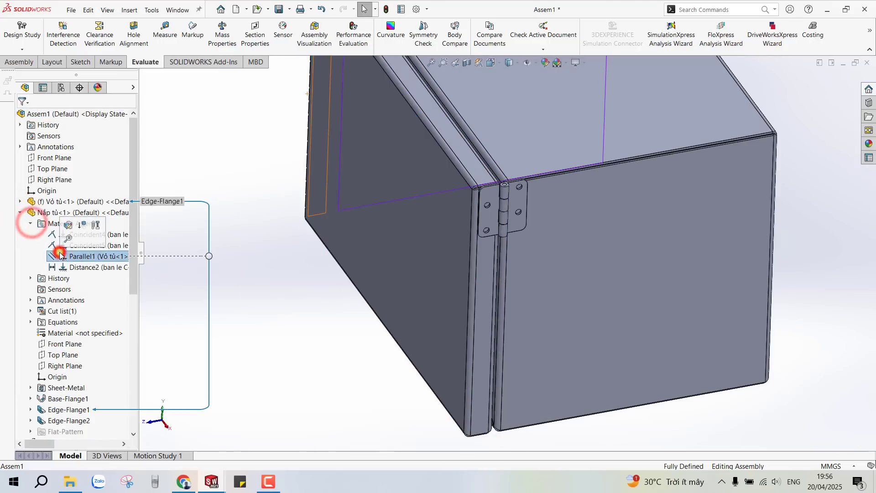
key("Delete")
left_click(297, 175)
scroll(433, 233, "up", 5)
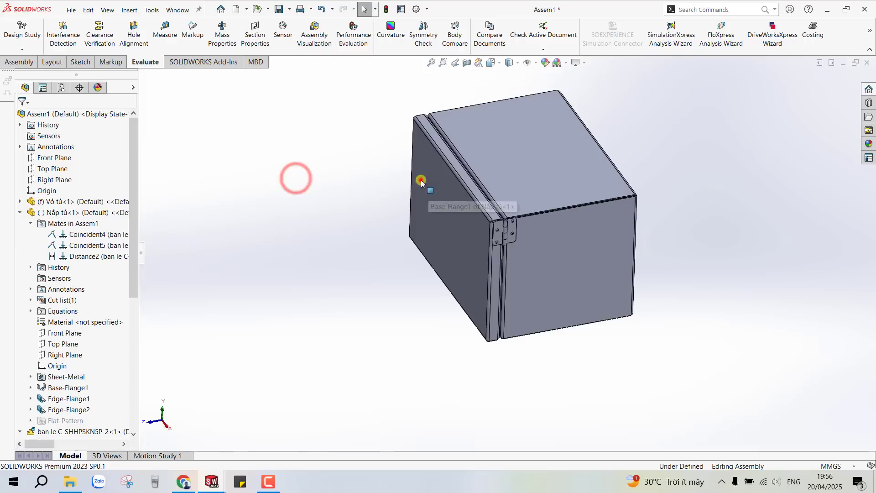
mouse_move(420, 177)
left_mouse_down()
mouse_move(385, 237)
mouse_move(470, 166)
left_mouse_up()
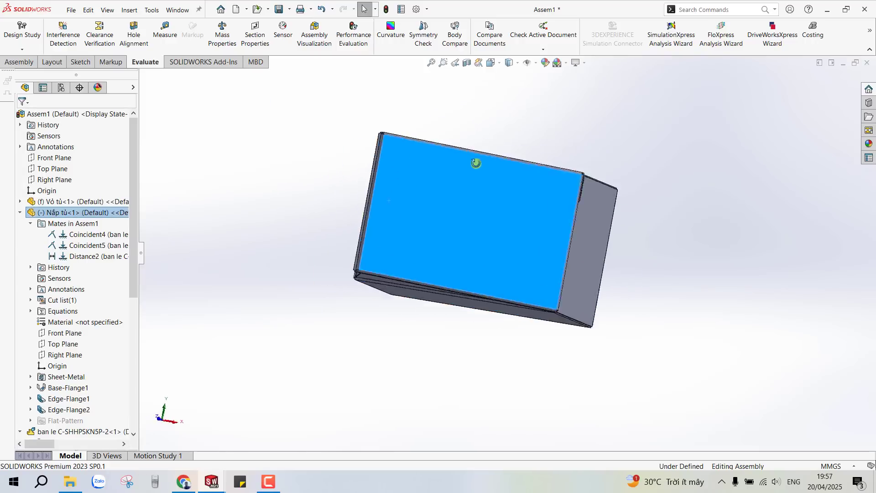
middle_click_drag(469, 166, 564, 195)
Step: Shorten the body's Edge-Flange4 front frame flange from 10 mm to 8 mm
scroll(474, 171, "down", 5)
mouse_move(474, 171)
middle_mouse_down()
mouse_move(479, 153)
mouse_move(484, 172)
mouse_move(454, 192)
middle_mouse_up()
left_click(449, 200)
scroll(449, 199, "up", 5)
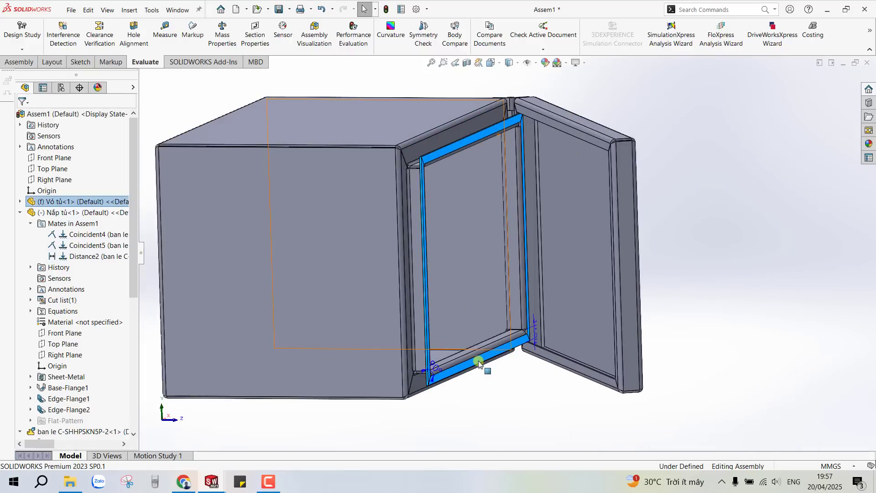
double_click(535, 332)
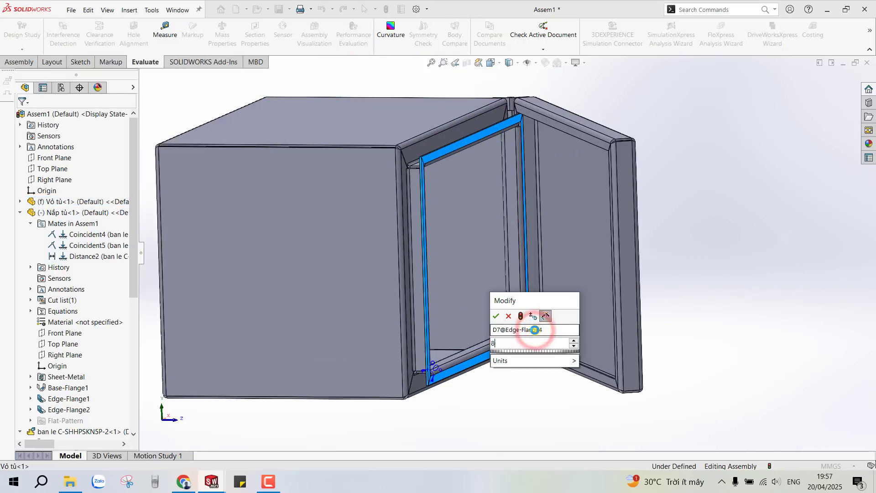
key("Return")
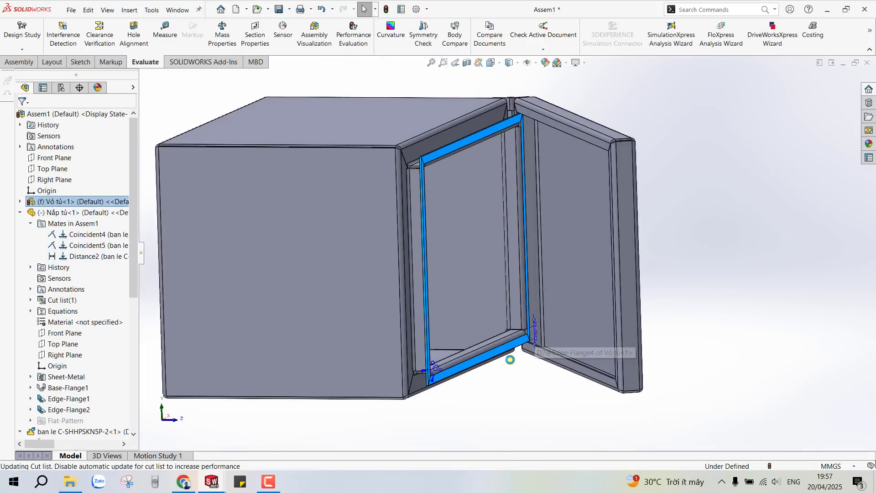
left_click(504, 405)
left_click_drag(608, 222, 411, 196)
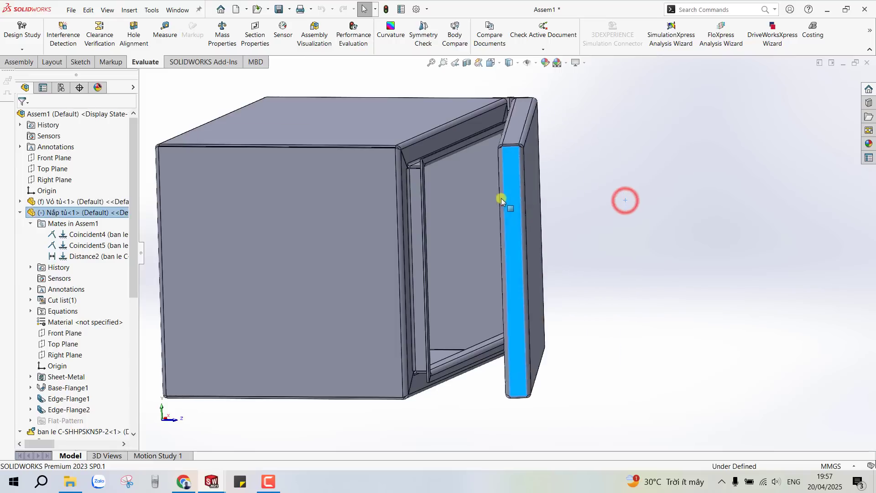
middle_click_drag(411, 196, 412, 262)
Step: Make the Nắp tủ lid transparent and swing it open and shut against the cabinet front
right_click(423, 261)
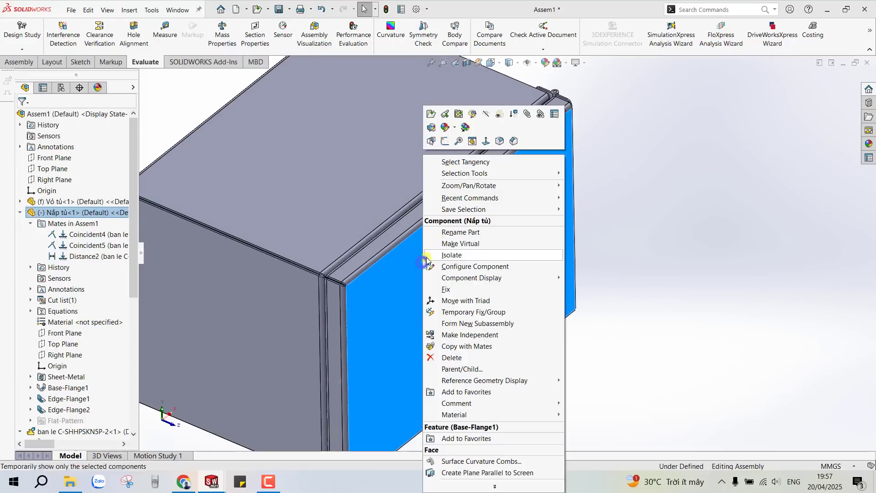
left_click(501, 112)
mouse_move(500, 112)
middle_mouse_down()
mouse_move(505, 134)
mouse_move(471, 226)
mouse_move(235, 385)
mouse_move(239, 377)
middle_mouse_up()
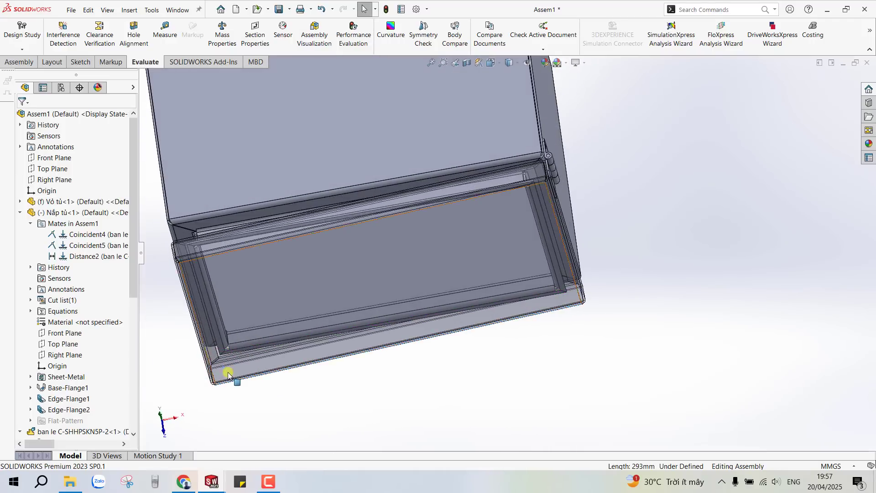
scroll(274, 333, "down", 4)
scroll(279, 319, "up", 4)
mouse_move(284, 271)
middle_mouse_down()
mouse_move(547, 299)
mouse_move(647, 240)
mouse_move(625, 183)
mouse_move(641, 266)
mouse_move(485, 306)
middle_mouse_up()
mouse_move(479, 304)
left_mouse_down()
mouse_move(569, 322)
mouse_move(559, 327)
mouse_move(661, 313)
mouse_move(727, 260)
mouse_move(520, 250)
mouse_move(539, 272)
mouse_move(532, 266)
left_mouse_up()
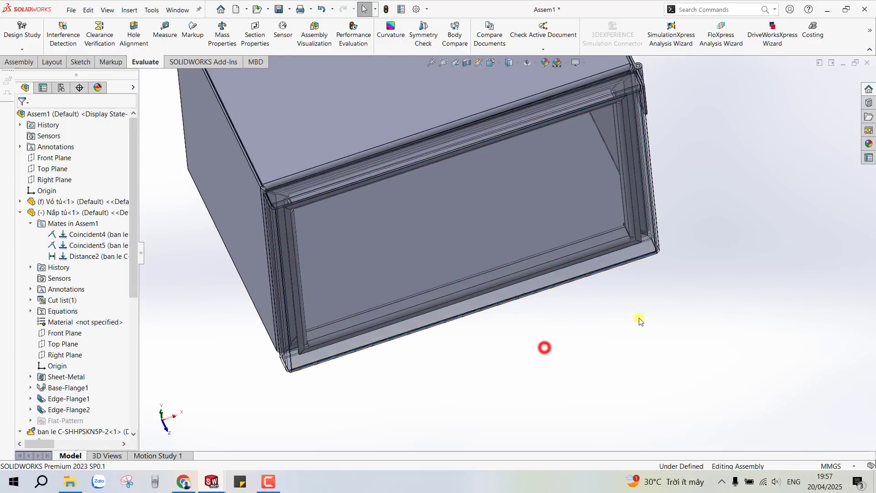
mouse_move(639, 320)
middle_mouse_down()
mouse_move(547, 308)
mouse_move(612, 217)
mouse_move(462, 194)
middle_mouse_up()
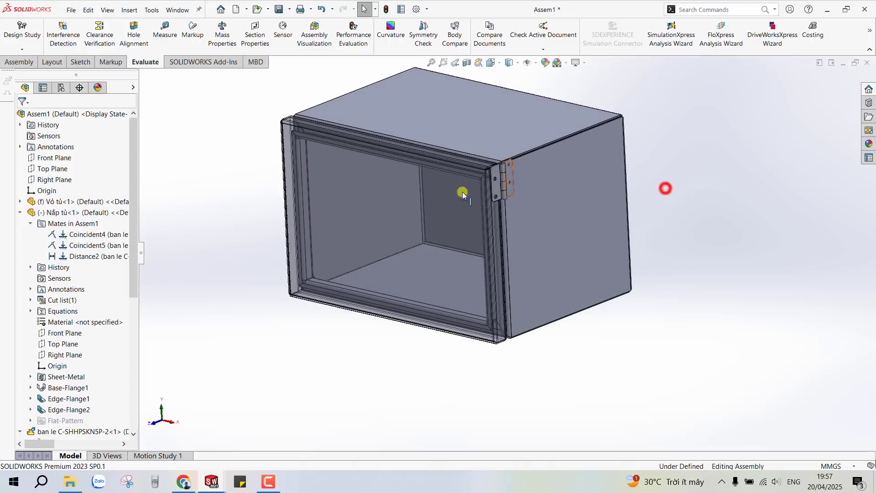
Step: Mate a face of the loose second hinge coincident to the cabinet body face
left_click(20, 212)
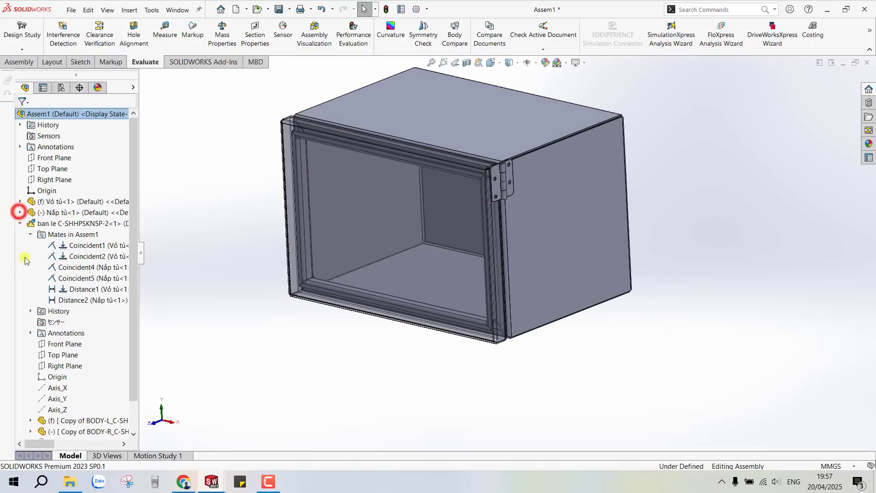
left_click(42, 225)
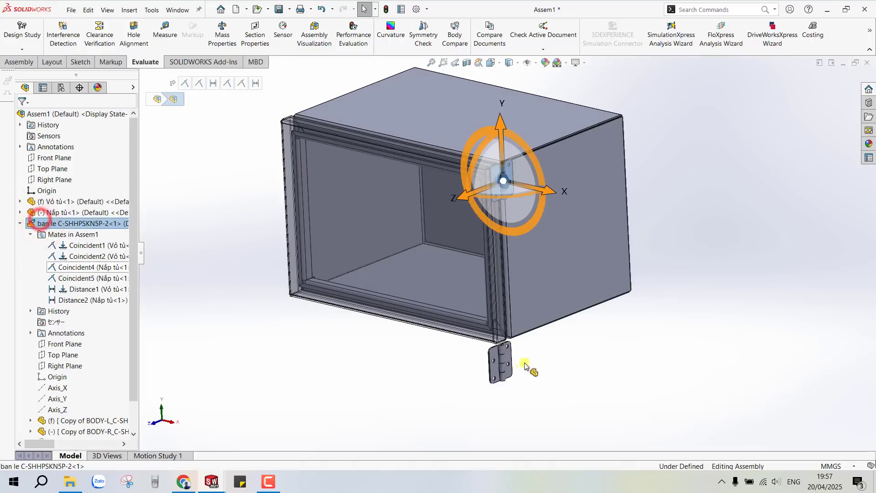
left_click(515, 401)
scroll(515, 401, "down", 3)
scroll(515, 402, "down", 3)
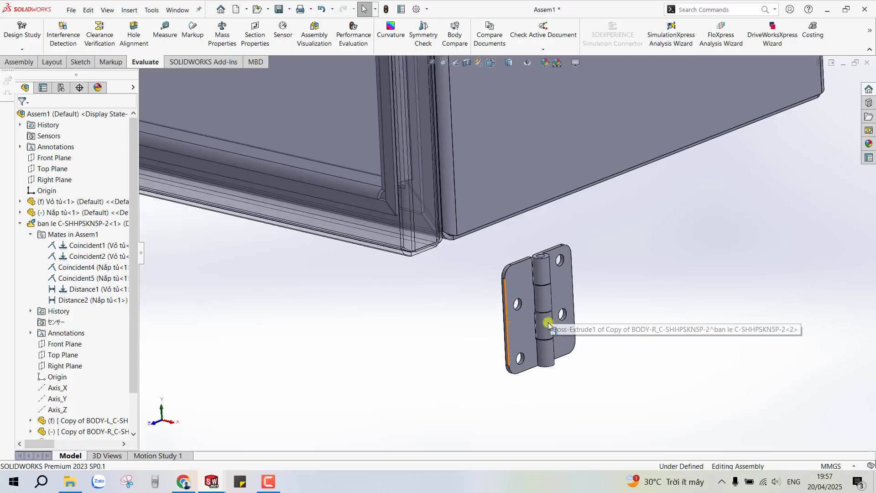
middle_click_drag(543, 286, 504, 286)
left_click(504, 285)
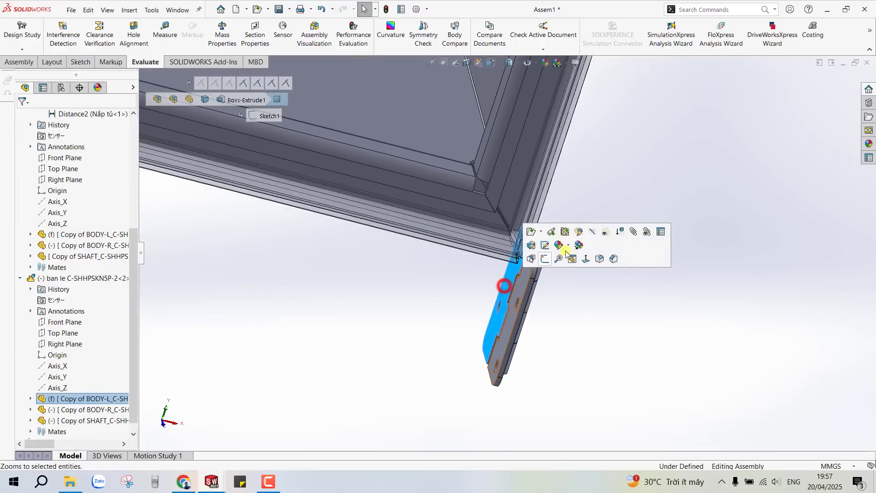
left_click(634, 238)
left_click(522, 187)
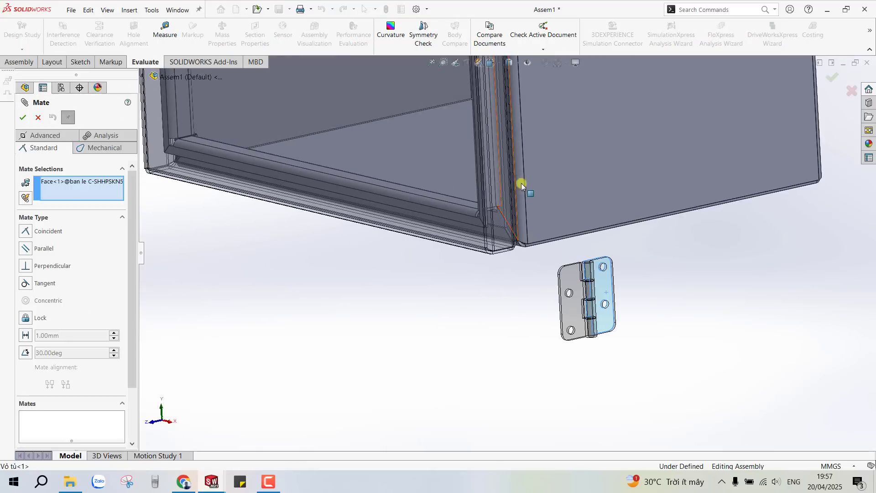
left_click(666, 174)
Step: Add Coincident9 between two faces on the second hinge's other side
scroll(674, 174, "down", 2)
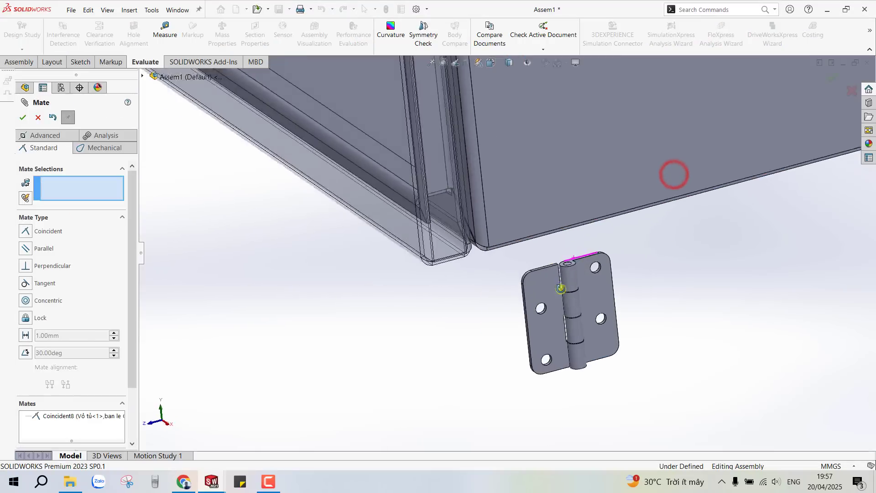
scroll(588, 261, "down", 3)
middle_click_drag(588, 261, 601, 268)
left_click(617, 267)
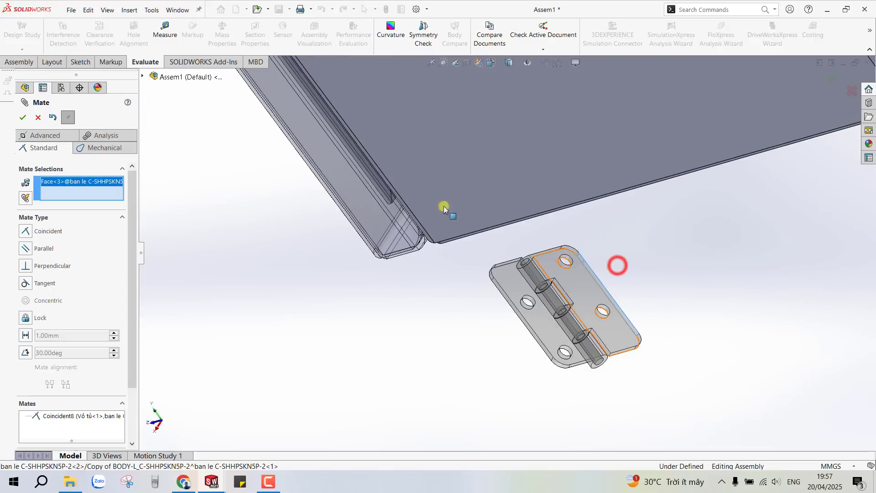
middle_click_drag(444, 205, 391, 133)
scroll(514, 254, "down", 4)
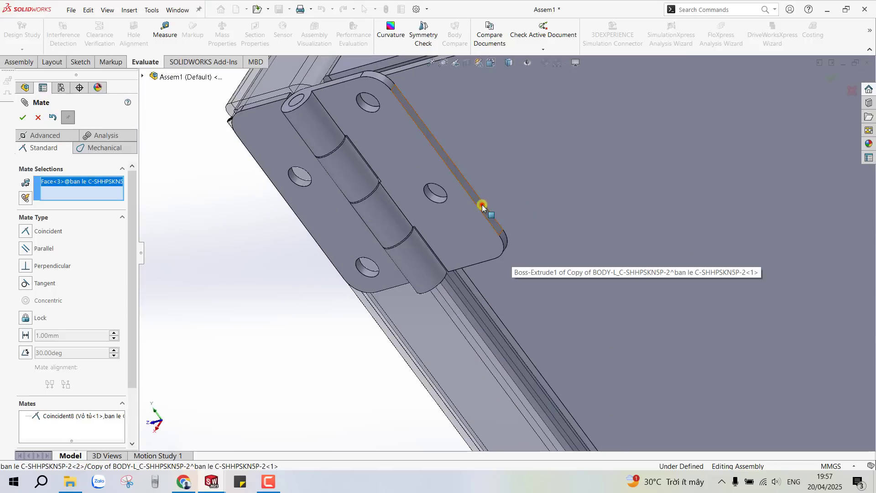
left_click(482, 206)
left_click(628, 193)
Step: Align the second hinge's edge with the cabinet body face as Coincident10
scroll(567, 319, "up", 5)
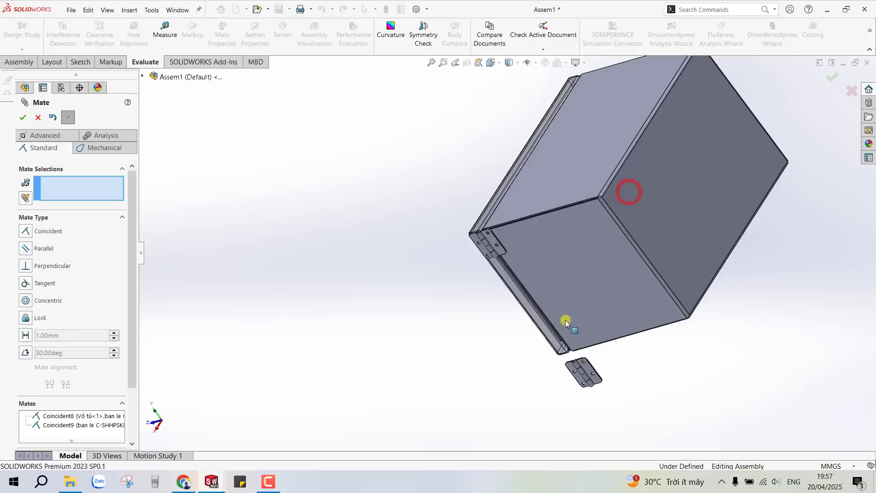
middle_click_drag(567, 318, 596, 219)
scroll(612, 273, "down", 3)
scroll(606, 299, "down", 3)
left_click(606, 300)
scroll(607, 299, "down", 2)
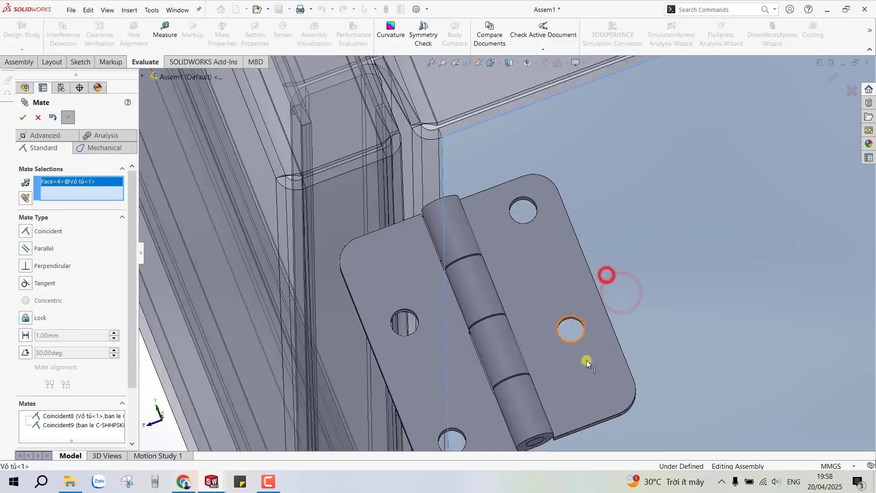
scroll(587, 360, "down", 2)
scroll(593, 388, "down", 2)
left_click(598, 409)
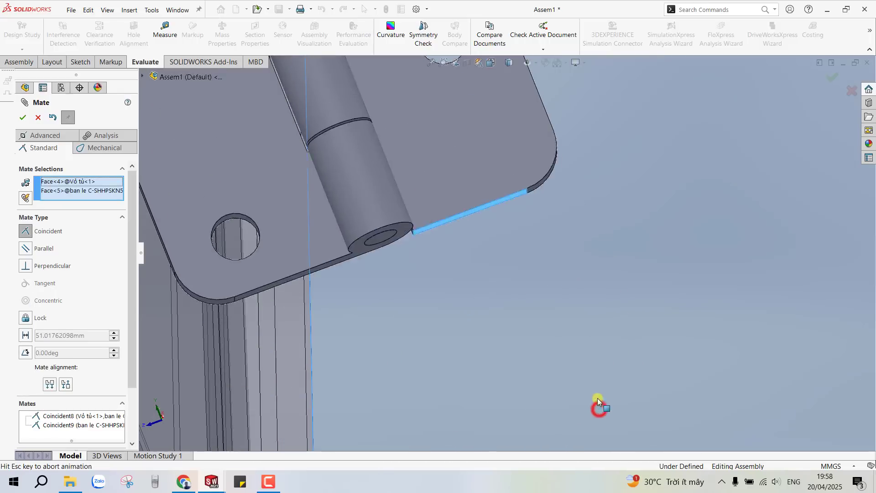
left_click(724, 409)
Step: Add Coincident11 along the cabinet edge, then swing the lid on both hinges
scroll(579, 321, "up", 3)
middle_click_drag(455, 230, 558, 238)
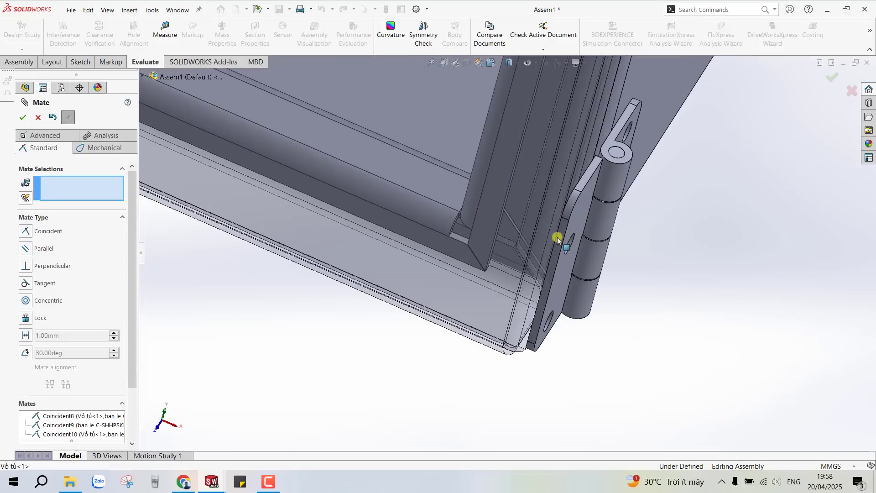
left_click(577, 222)
scroll(512, 173, "up", 2)
scroll(512, 172, "up", 2)
scroll(536, 185, "down", 2)
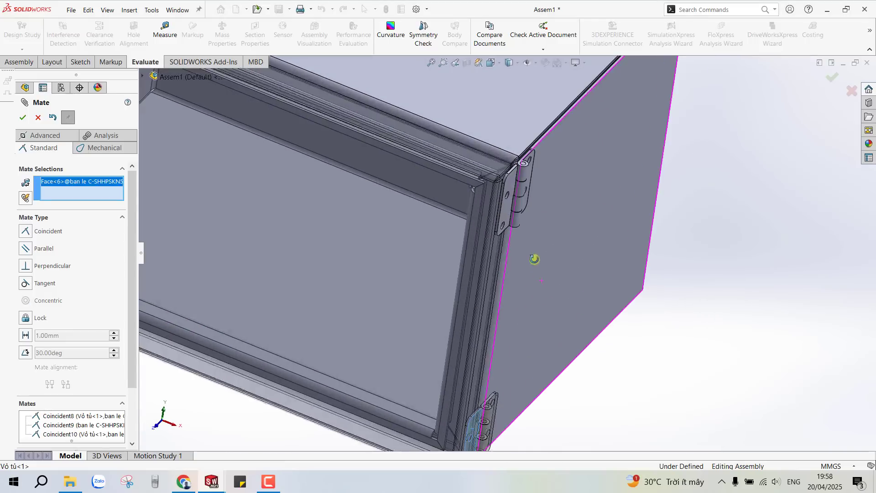
scroll(513, 182, "down", 1)
left_click(512, 183)
left_click(637, 171)
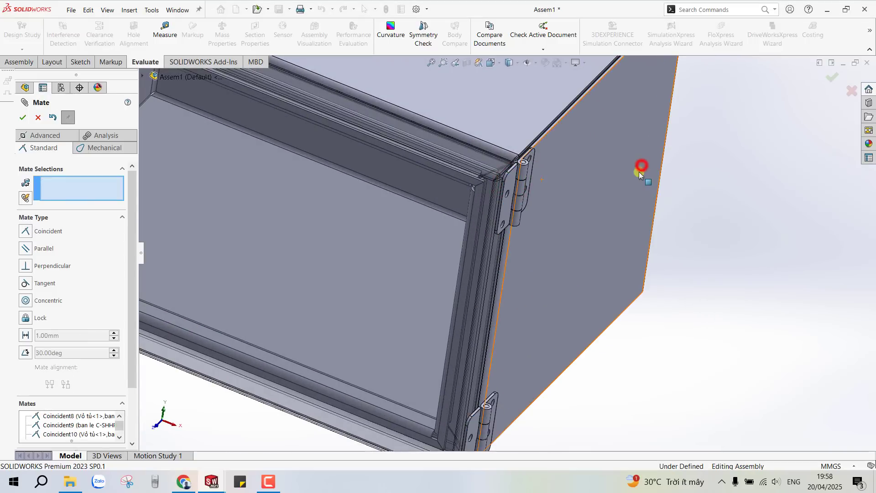
scroll(463, 247, "up", 3)
key("Escape")
mouse_move(255, 174)
left_mouse_down()
mouse_move(274, 221)
mouse_move(253, 311)
left_mouse_up()
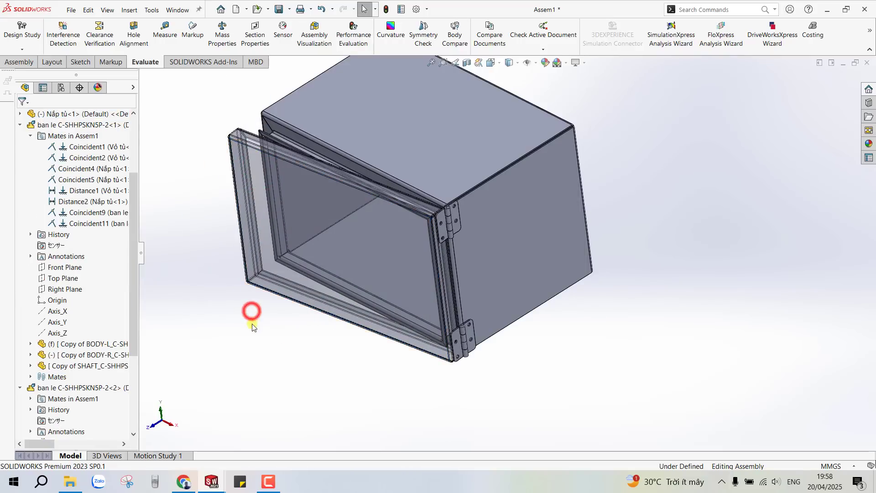
Step: Insert the khoa AB301-3-1 lock part into the assembly
key("i")
left_click(66, 314)
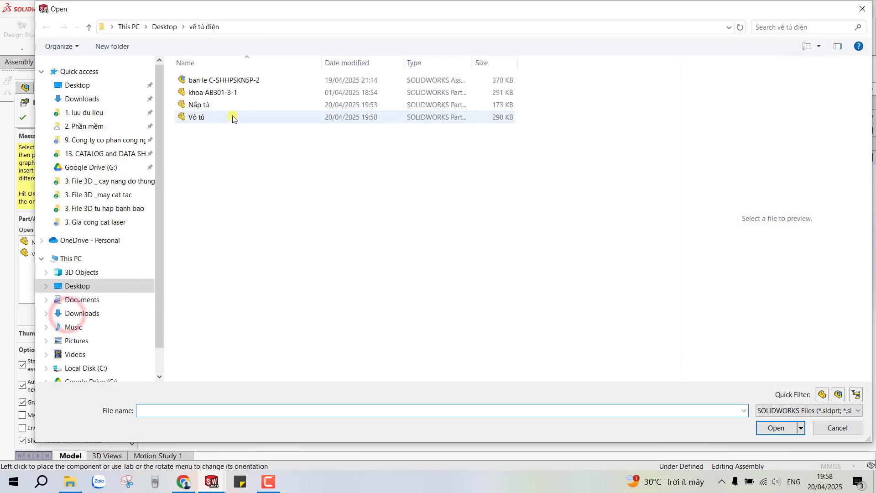
left_click(221, 93)
left_click(765, 423)
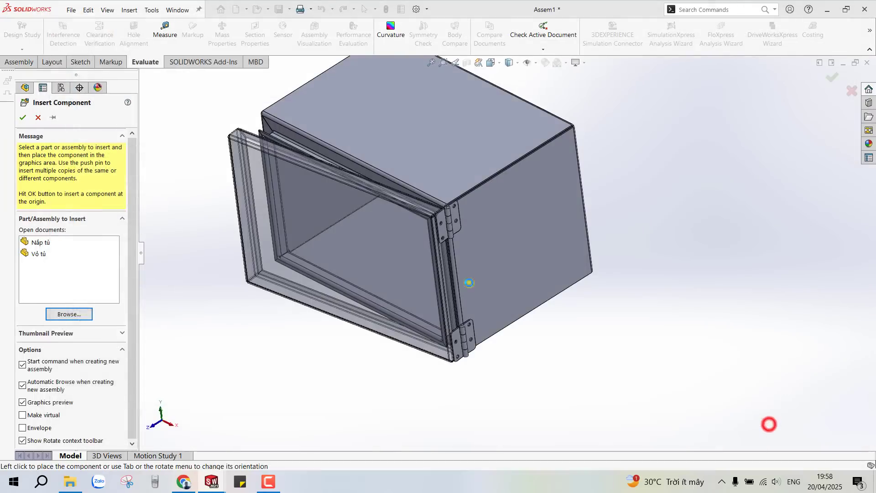
left_click(262, 337)
Step: Mate a lock face coincident with the Nắp tủ lid face
scroll(260, 333, "down", 5)
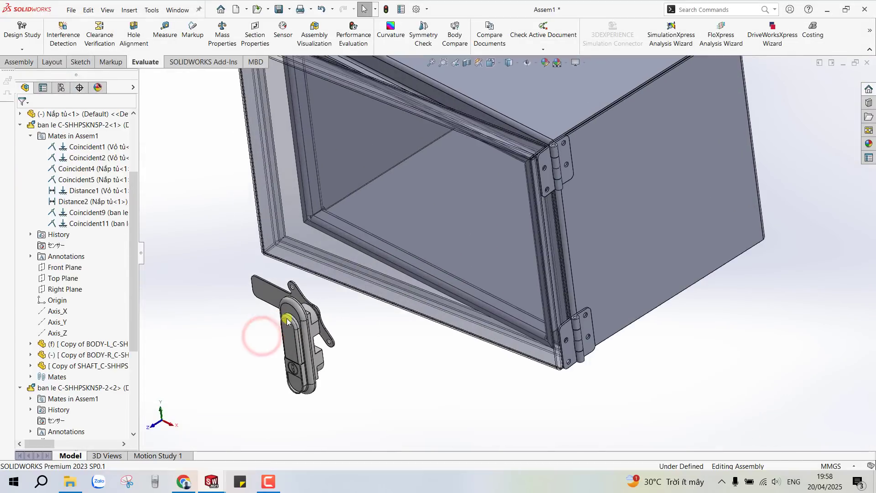
mouse_move(260, 332)
middle_mouse_down()
mouse_move(443, 317)
mouse_move(291, 297)
mouse_move(242, 343)
middle_mouse_up()
left_click(276, 305)
key("m")
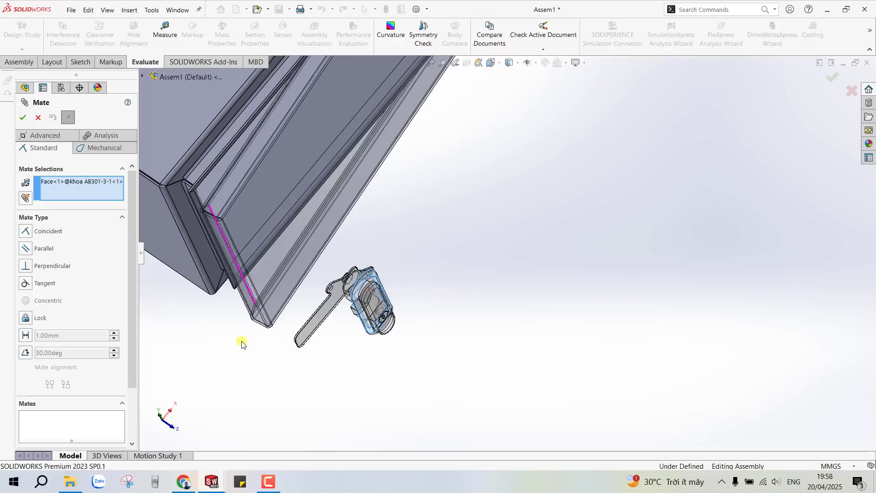
left_click(269, 274)
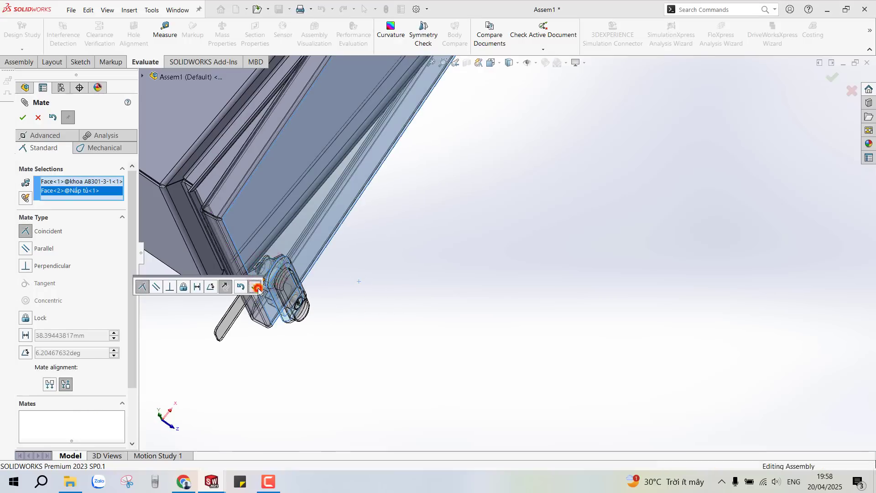
left_click(258, 287)
right_click(291, 244)
left_click(369, 117)
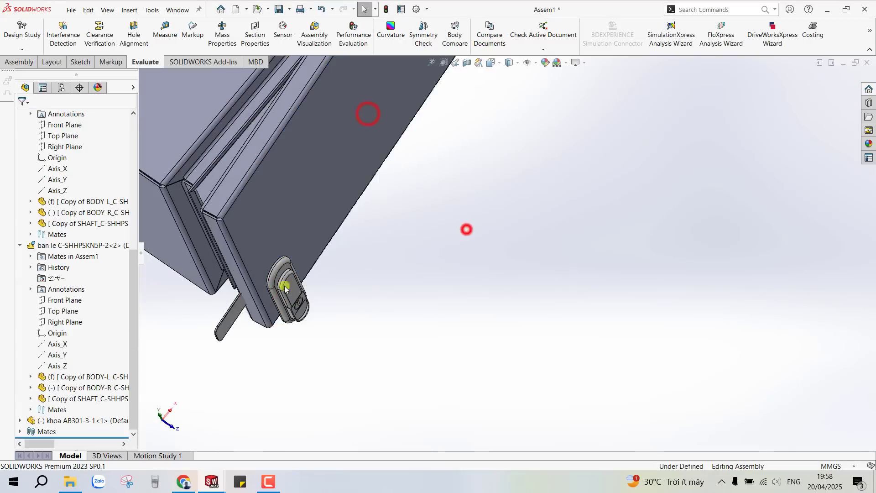
middle_click_drag(465, 228, 300, 318)
Step: Mate the lock's Right Plane to the lid's side face at a distance of 41.15 mm
left_click(306, 216)
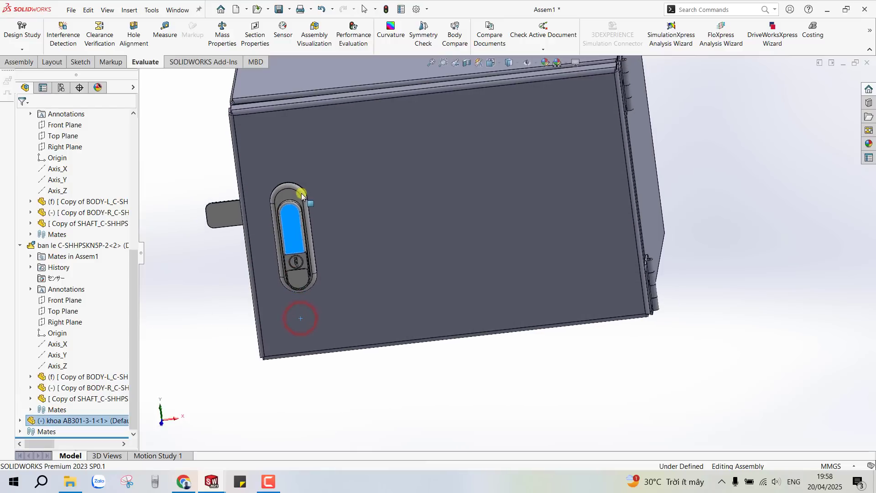
mouse_move(306, 216)
middle_mouse_down()
mouse_move(325, 237)
mouse_move(337, 160)
mouse_move(413, 289)
mouse_move(414, 274)
mouse_move(354, 225)
mouse_move(389, 261)
middle_mouse_up()
mouse_move(373, 217)
middle_mouse_down()
mouse_move(328, 188)
mouse_move(417, 254)
middle_mouse_up()
scroll(416, 254, "down", 3)
left_click(419, 299)
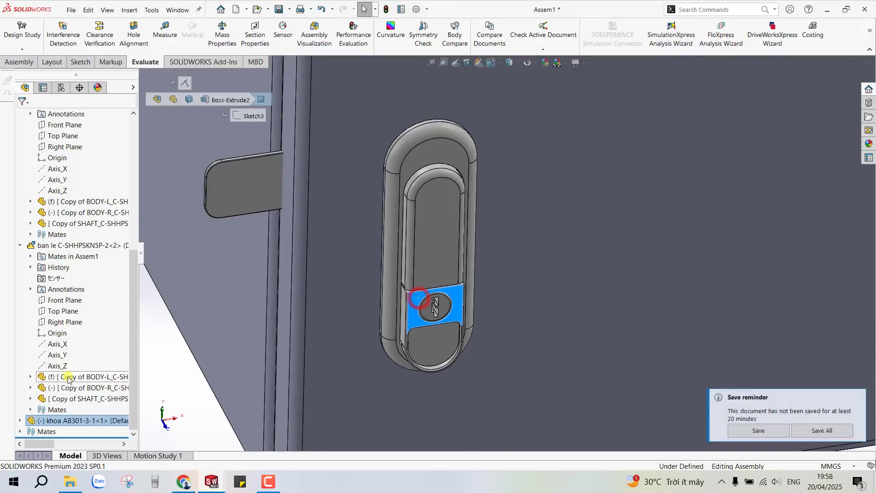
left_click(19, 420)
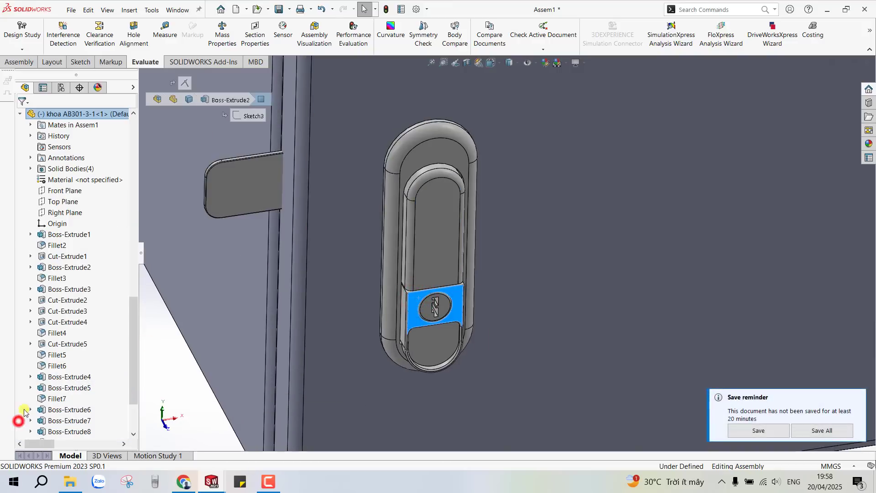
left_click(59, 213)
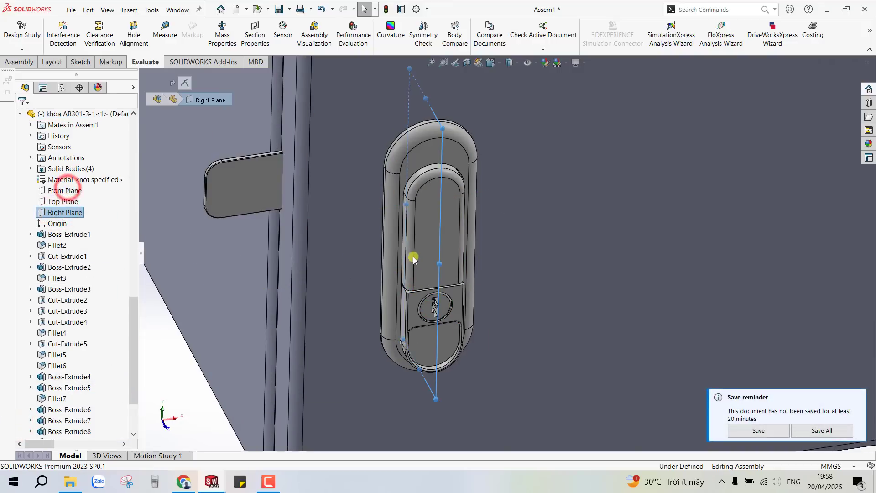
left_click(290, 286)
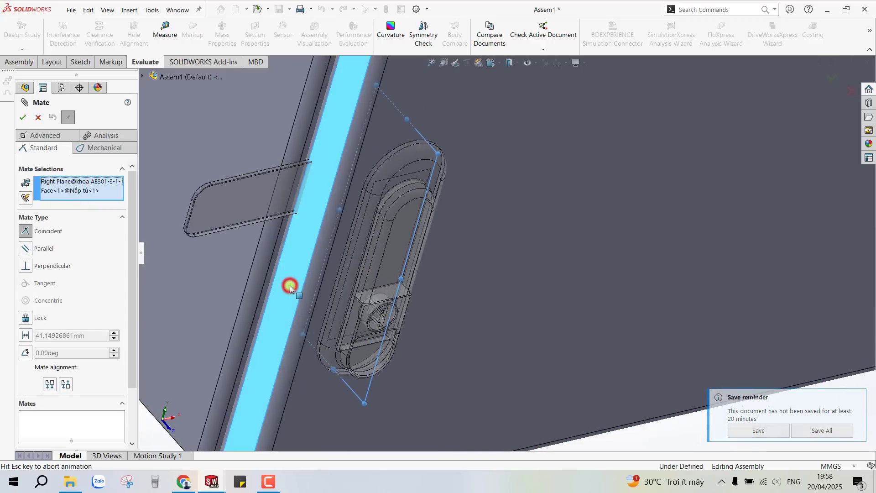
left_click(219, 302)
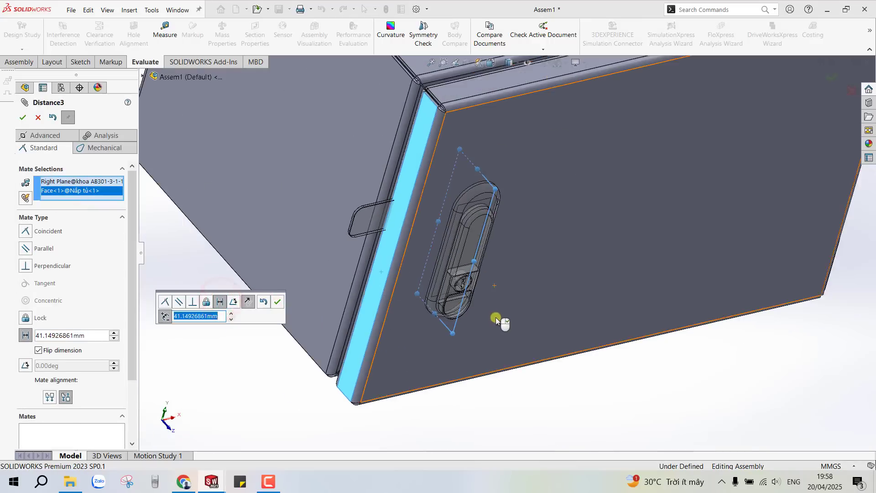
key("ctrl+1")
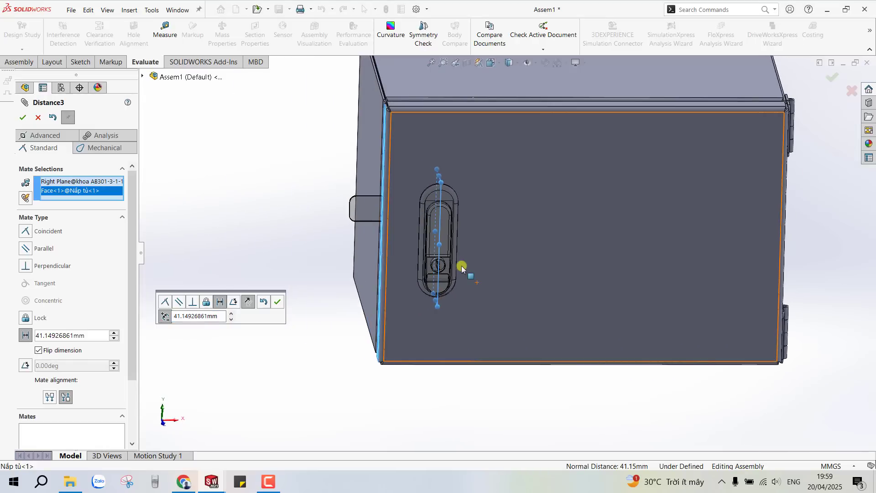
key("Return")
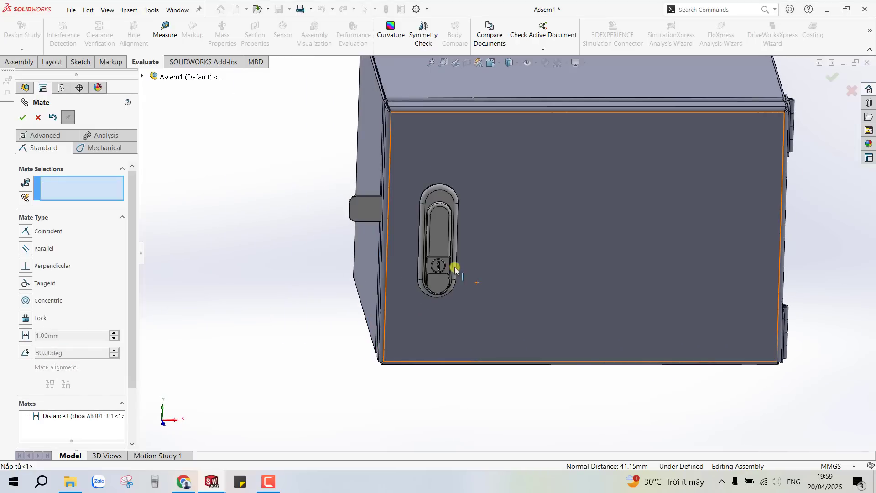
left_click(260, 229)
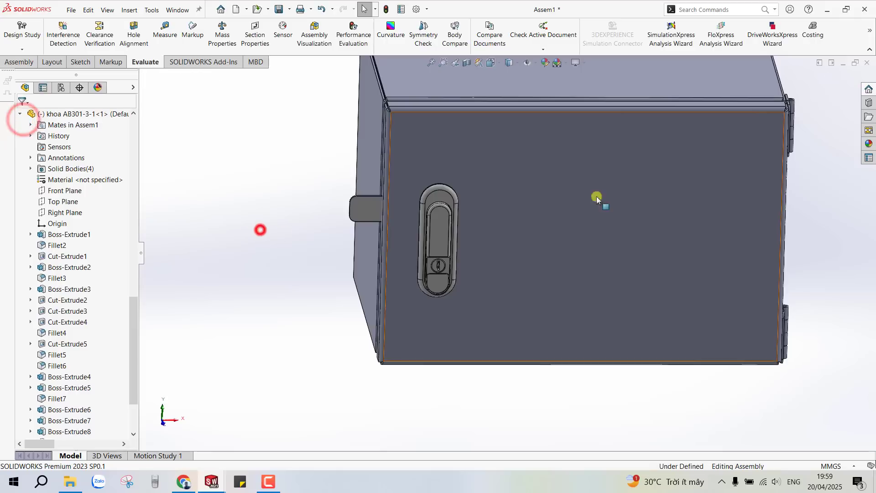
Step: Make the Nắp tủ lid transparent to see the lock through it
right_click(624, 194)
left_click(702, 118)
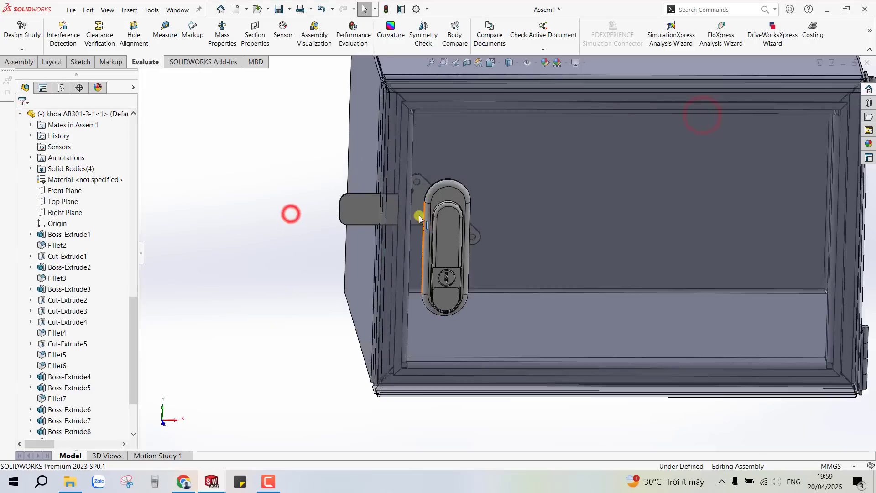
mouse_move(289, 213)
middle_mouse_down()
mouse_move(403, 278)
mouse_move(417, 313)
mouse_move(408, 346)
mouse_move(411, 213)
middle_mouse_up()
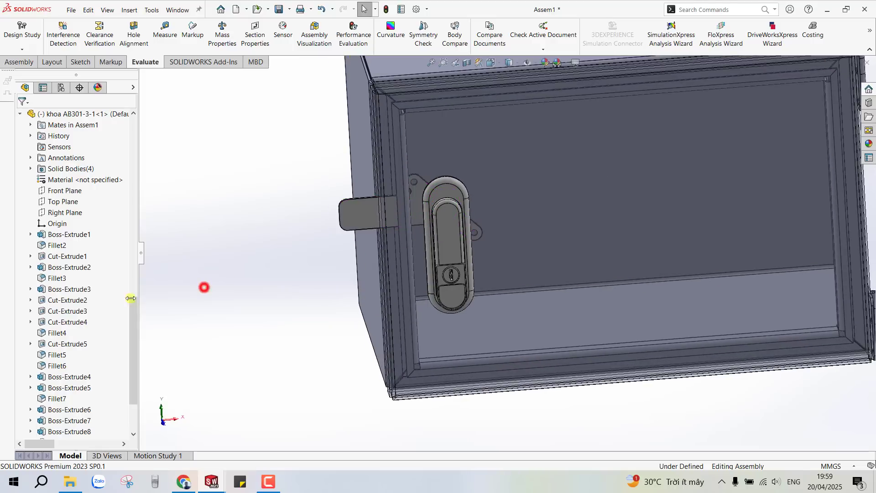
left_click_drag(134, 319, 134, 316)
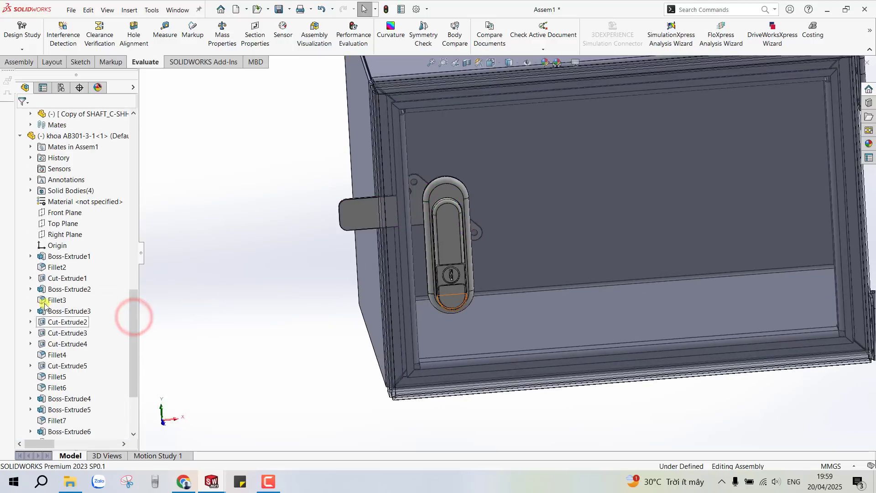
Step: Change the Distance3 mate to 45 mm so the lock shifts into place
left_click(31, 146)
left_click(67, 169)
double_click(420, 238)
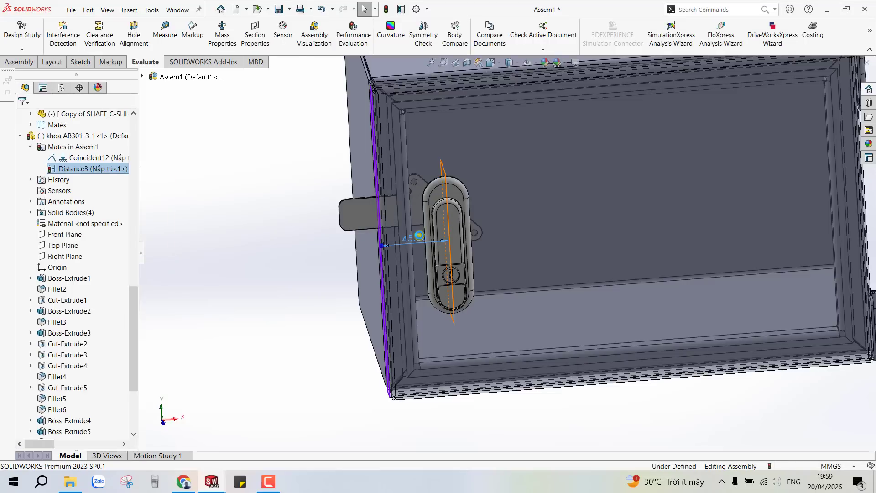
left_click(282, 242)
mouse_move(420, 235)
middle_mouse_down()
mouse_move(425, 309)
mouse_move(440, 196)
mouse_move(466, 178)
mouse_move(457, 221)
mouse_move(428, 260)
mouse_move(416, 335)
mouse_move(426, 254)
mouse_move(417, 189)
mouse_move(424, 221)
mouse_move(410, 240)
mouse_move(455, 293)
mouse_move(418, 199)
middle_mouse_up()
Step: Edit the Nắp tủ lid in place, first saving the assembly as 'Tủ điện'
right_click(414, 183)
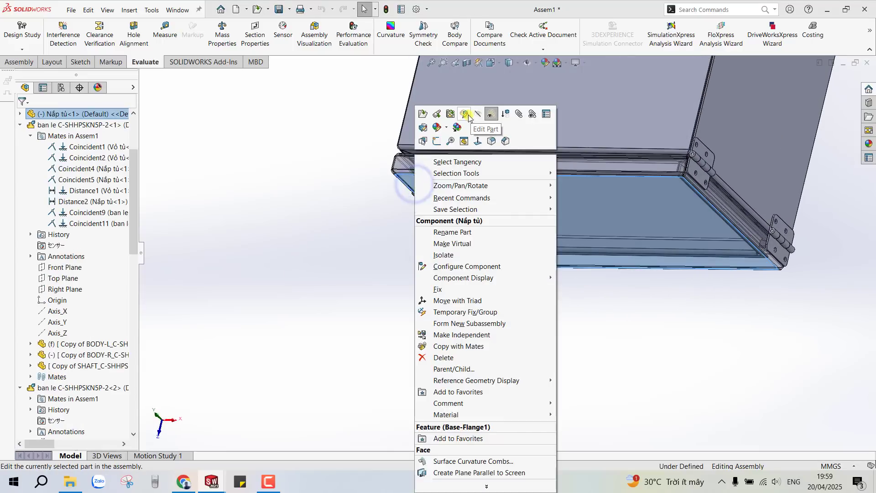
left_click(467, 114)
left_click(433, 254)
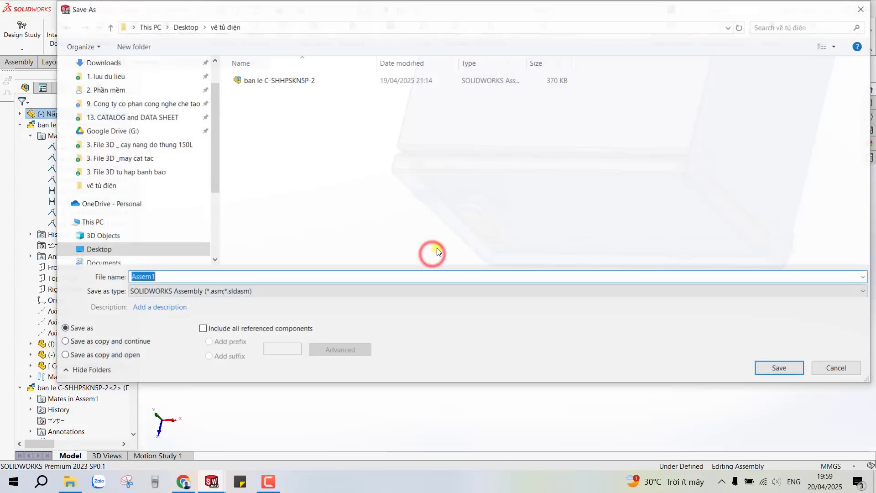
type("T")
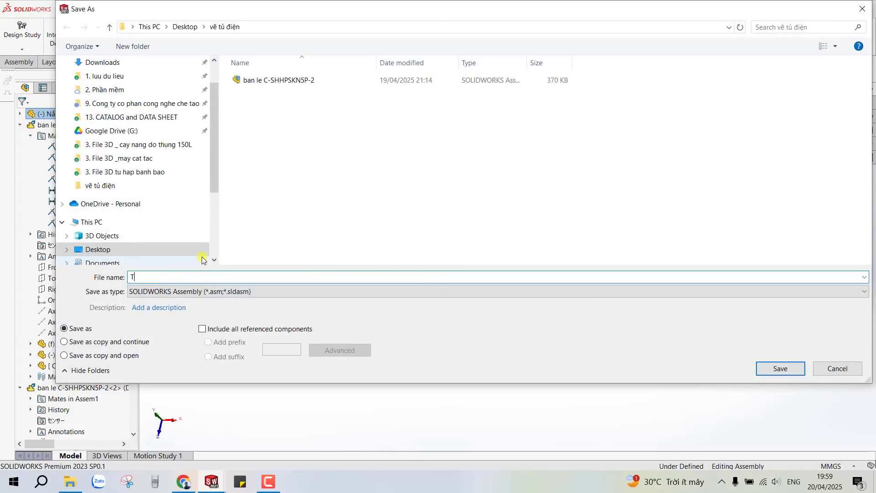
type("u")
type("điệ")
type("n")
key("Return")
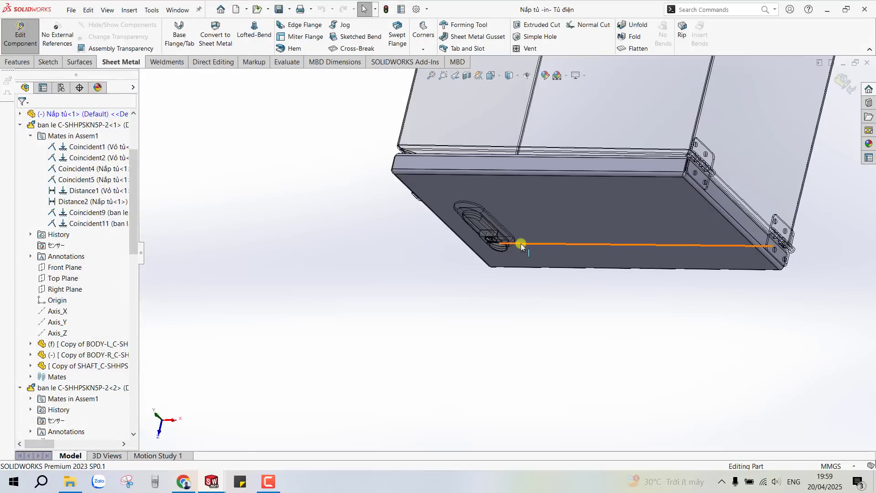
Step: Switch to the Back view, adjust the angle, and select the lid's front face
middle_click_drag(510, 193, 330, 261)
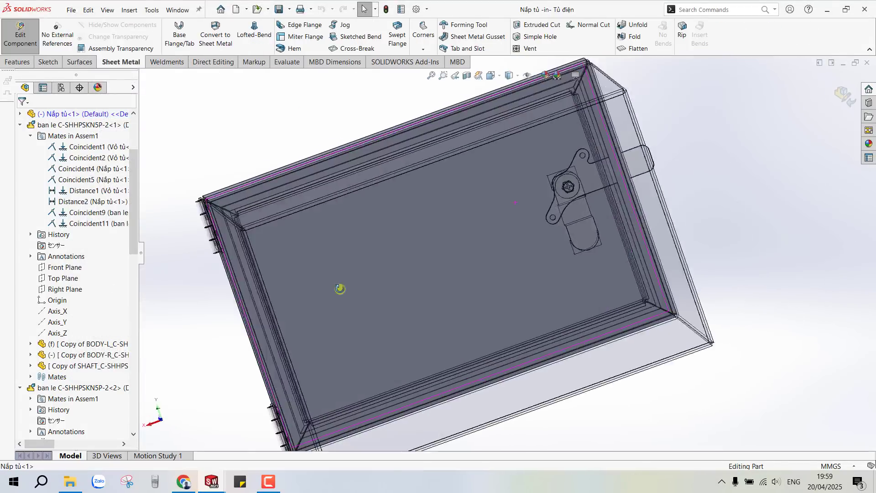
right_click(319, 251)
left_click(176, 232)
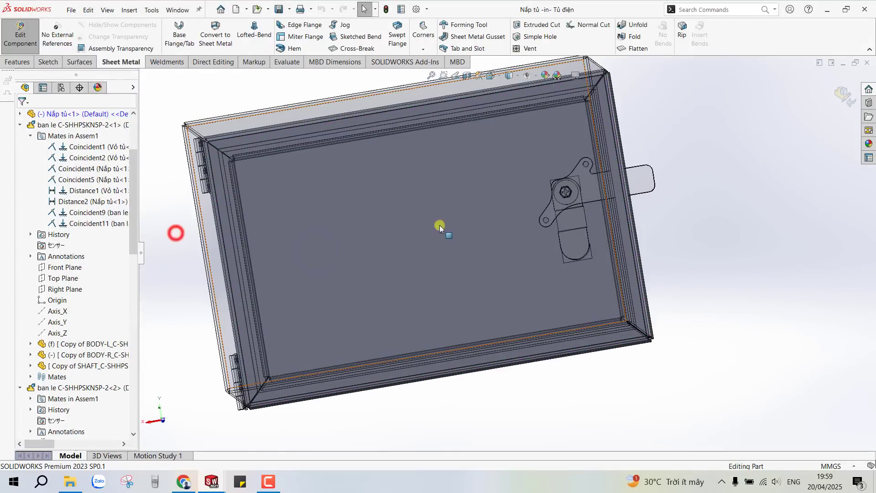
key("space")
left_click(379, 283)
scroll(548, 255, "down", 3)
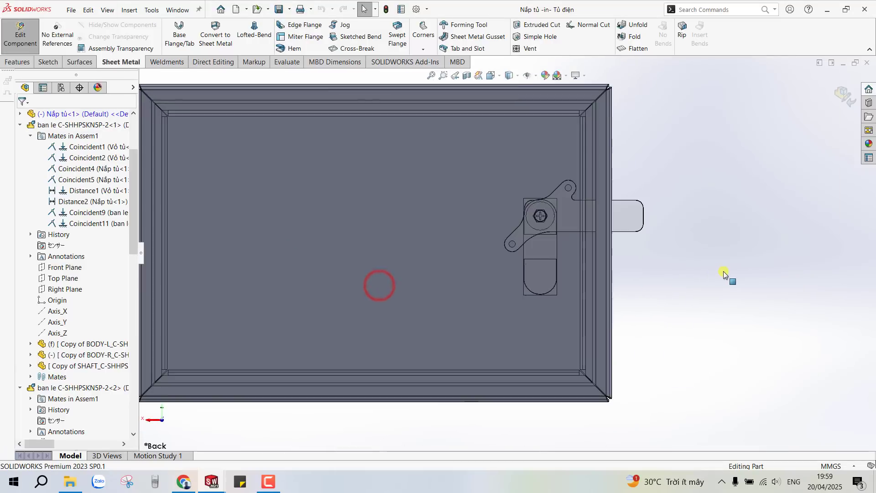
scroll(521, 232, "down", 3)
scroll(521, 233, "down", 1)
right_click_drag(648, 297, 660, 305)
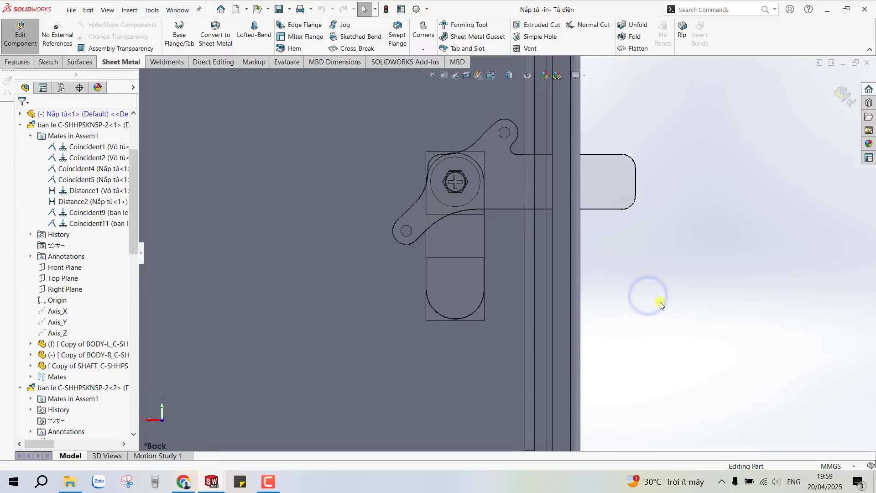
scroll(479, 201, "up", 5)
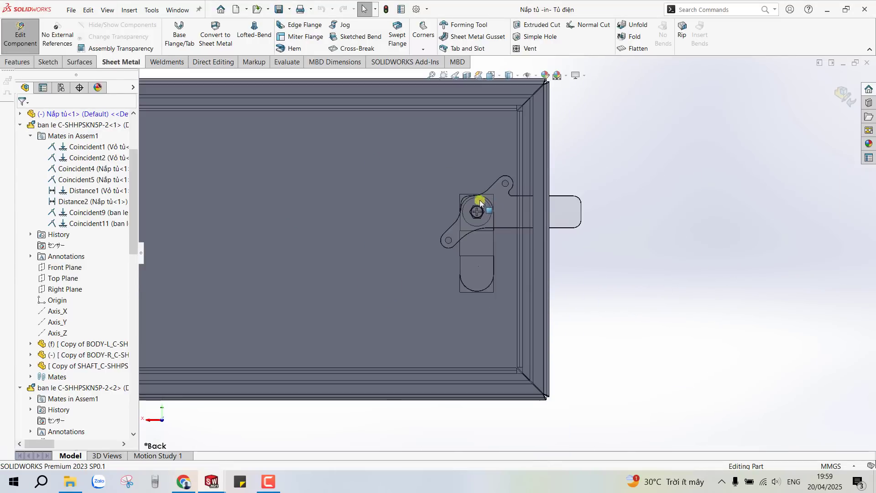
middle_click_drag(479, 201, 482, 213)
left_click(287, 241)
Step: Start a new sketch on the lid's front face, viewed normal to it
right_click(288, 241)
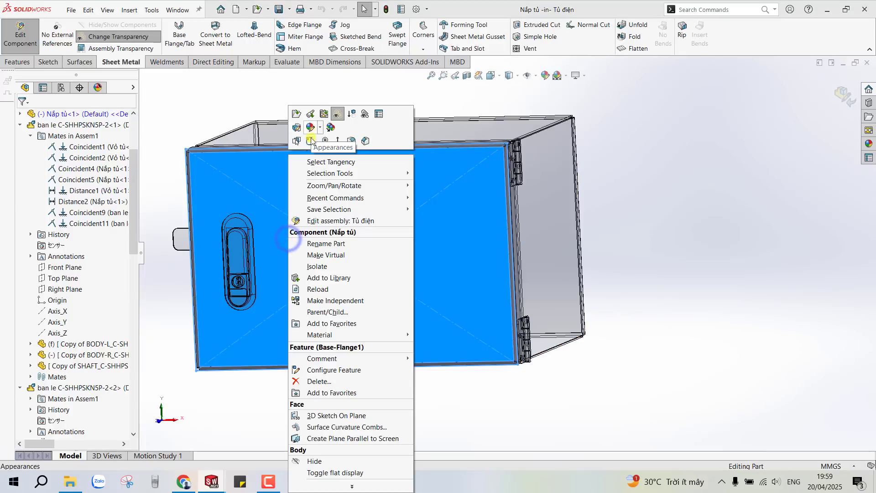
left_click(309, 137)
key("space")
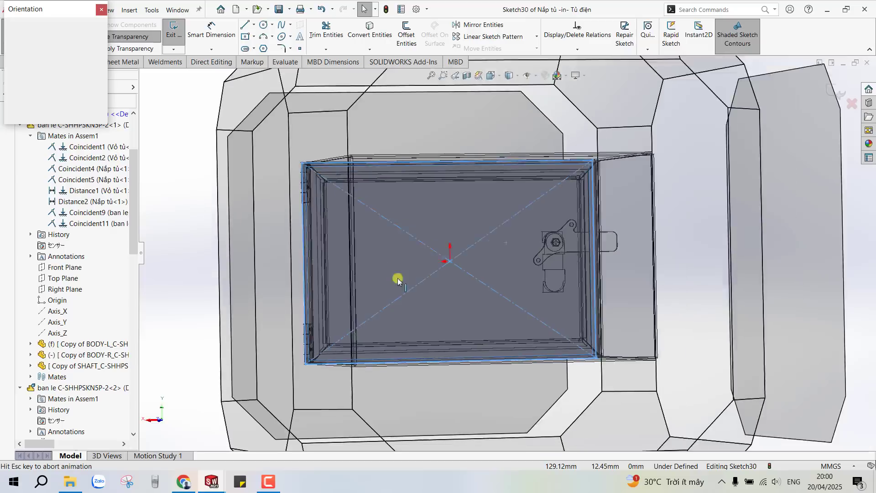
left_click(399, 298)
scroll(666, 273, "down", 2)
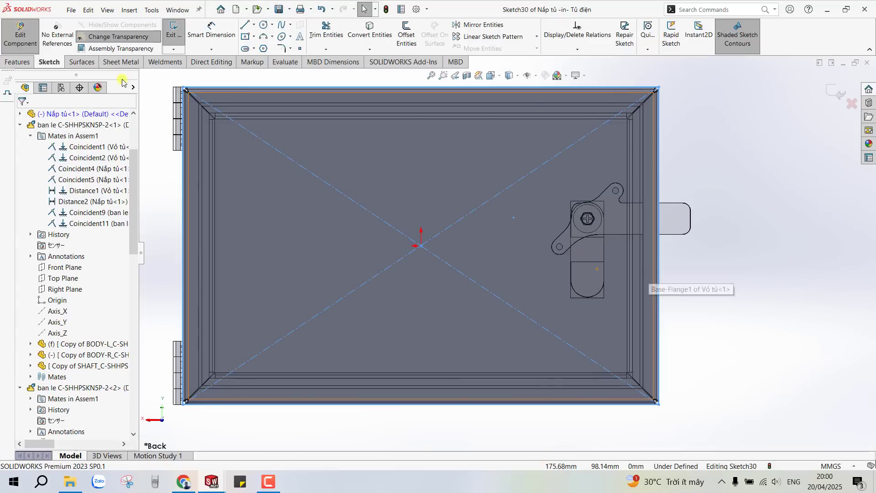
Step: Draw a corner rectangle around the lock's base
left_click(255, 39)
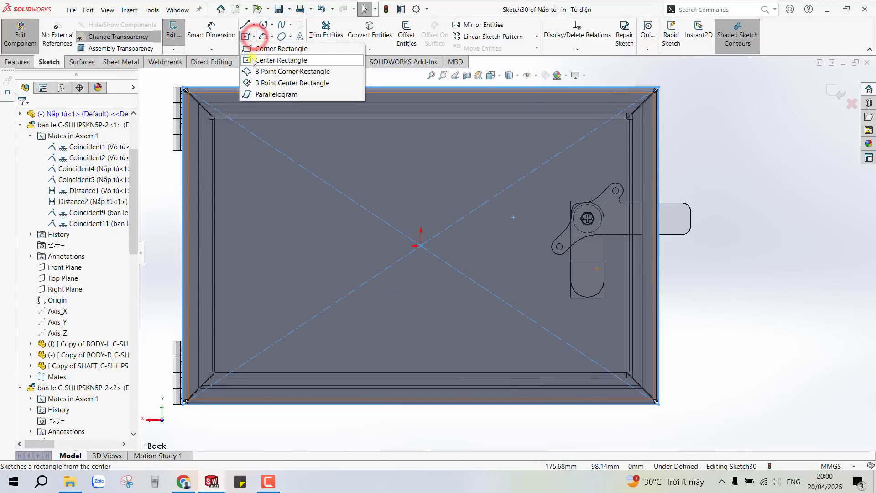
left_click(250, 49)
scroll(592, 211, "down", 2)
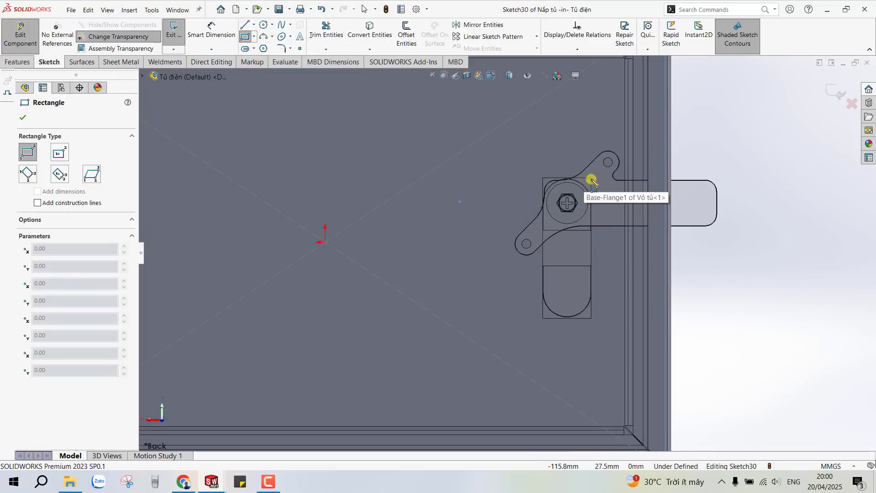
scroll(554, 191, "down", 3)
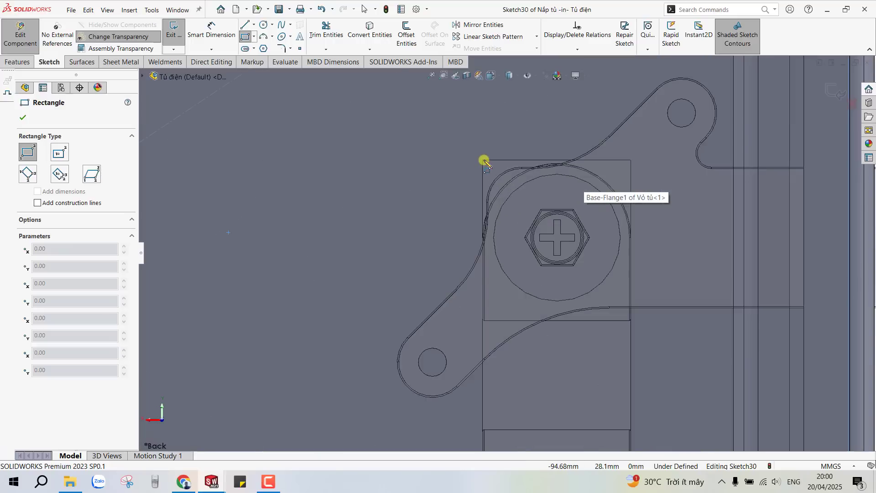
left_click(485, 164)
scroll(561, 357, "up", 3)
scroll(561, 407, "down", 3)
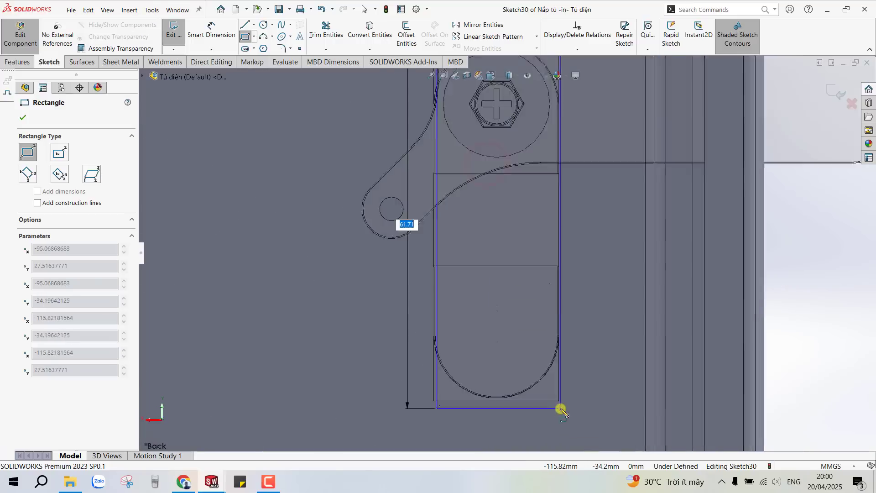
left_click(551, 387)
key("Escape")
Step: Pin the rectangle's lower-right corner at the intersection of the lock's edges
left_click(550, 384)
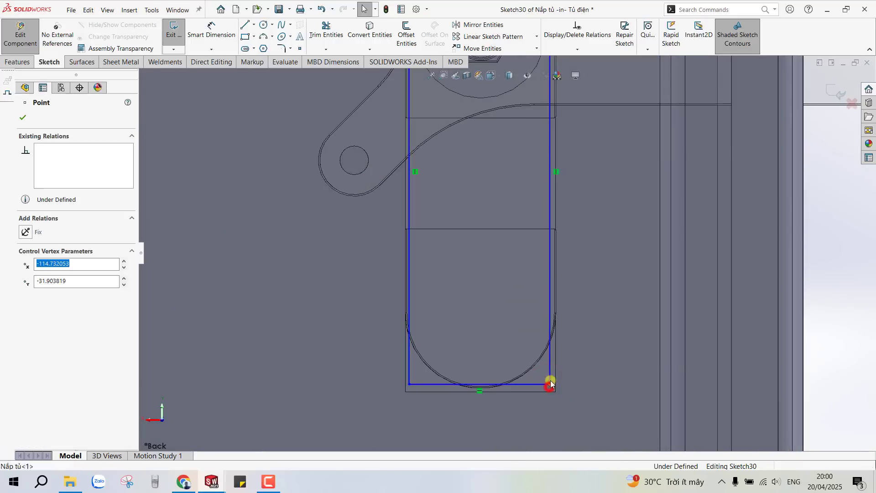
left_click(555, 375, "ctrl")
left_click(594, 344)
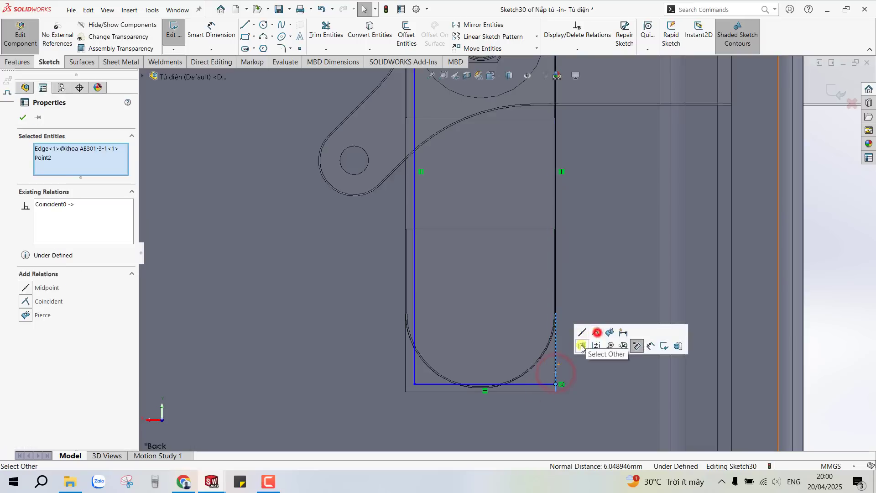
key("ctrl+z")
left_click(550, 385)
left_click(525, 391, "ctrl")
left_click(555, 365, "ctrl")
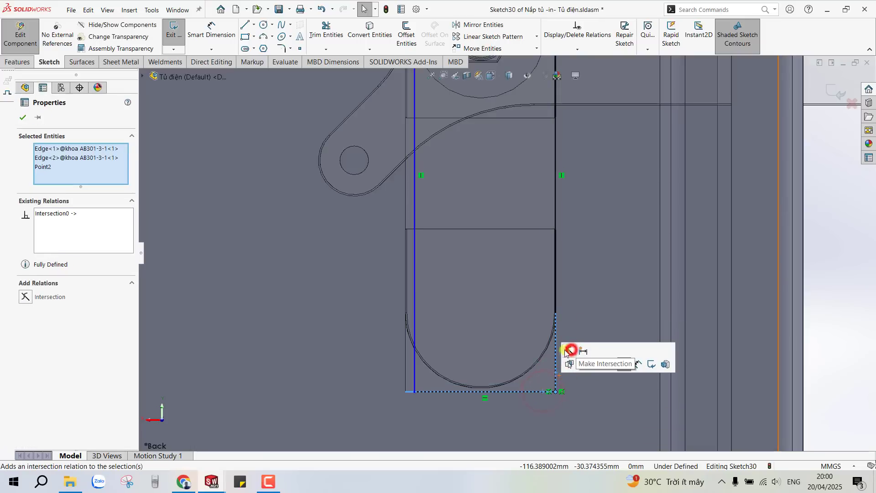
left_click(573, 347)
scroll(488, 264, "up", 2)
key("Escape")
scroll(495, 195, "up", 3)
scroll(464, 217, "down", 3)
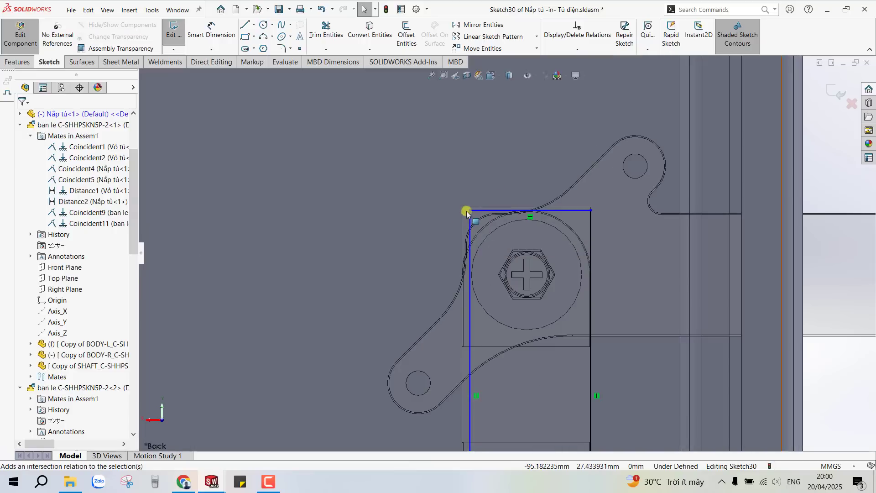
Step: Make the top-left corner coincident with the lock's top and side edges, fully defining the sketch
left_click(468, 211)
left_click(466, 208, "ctrl")
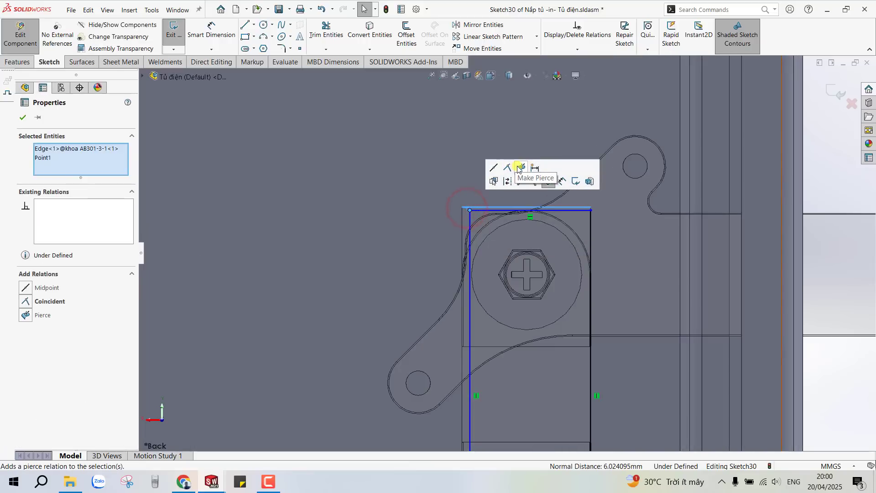
left_click(509, 168)
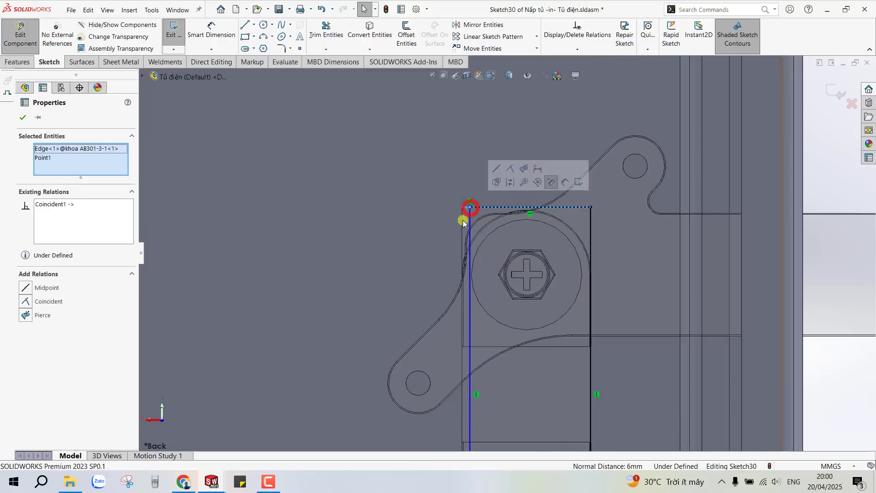
left_click(465, 205)
left_click(462, 216)
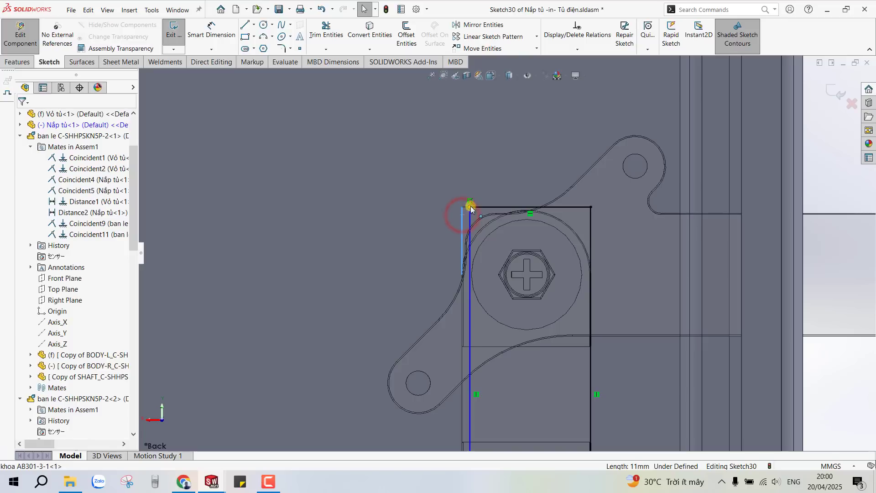
left_click(470, 208)
left_click(513, 165)
scroll(502, 260, "up", 3)
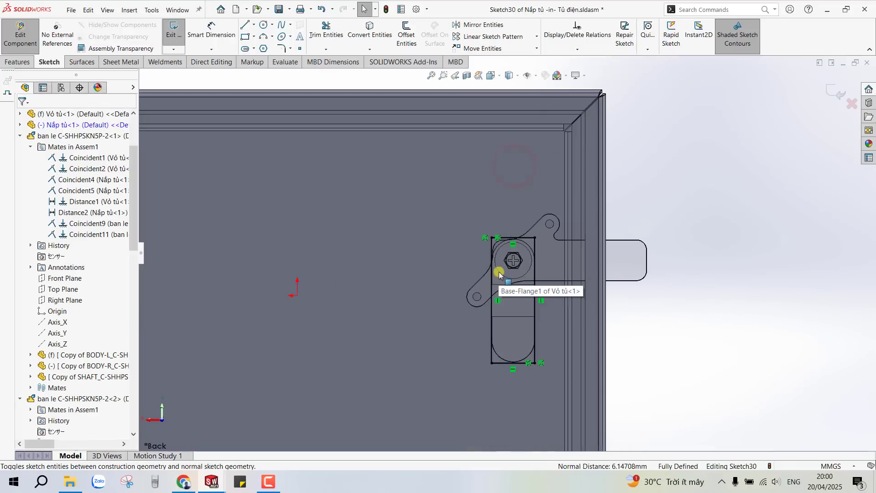
key("ctrl+shift+z")
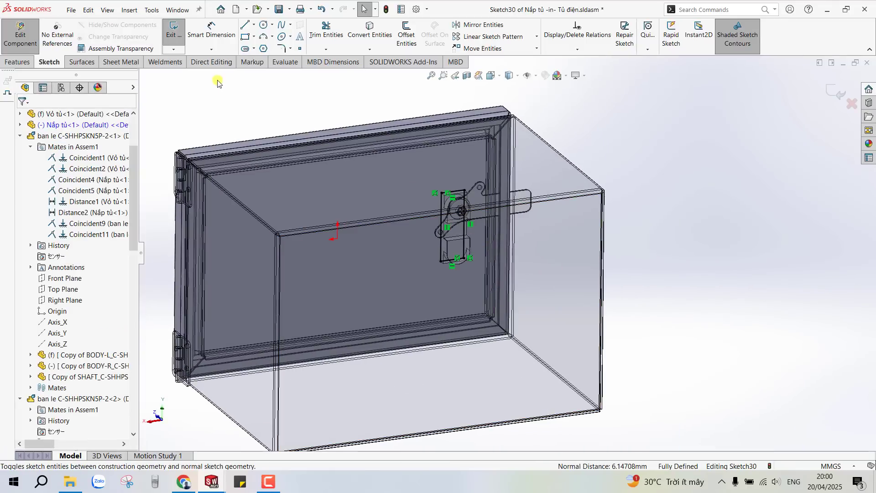
Step: Offset the rectangle outline outward by 0.2 mm
left_click(400, 28)
scroll(439, 215, "down", 3)
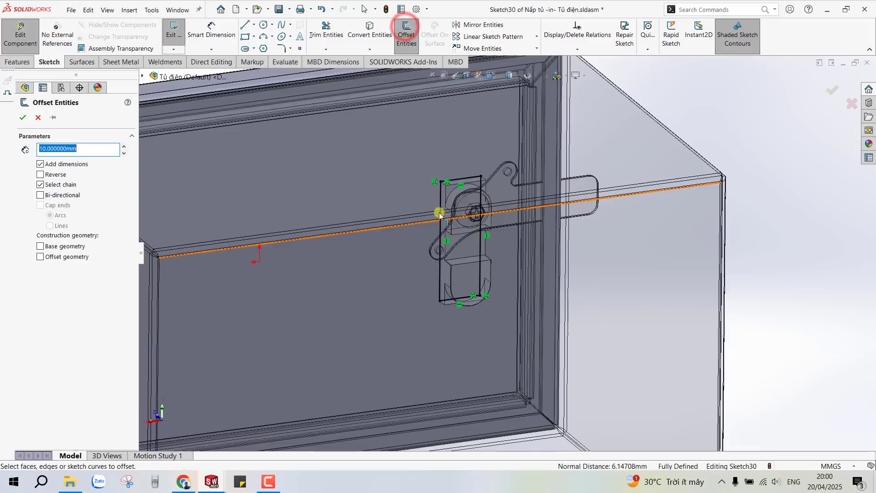
left_click(438, 203)
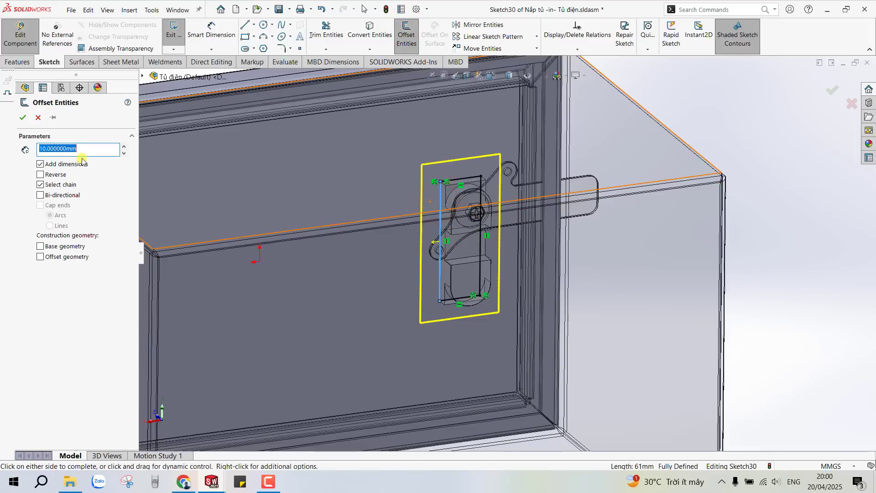
type("0.2")
key("Return")
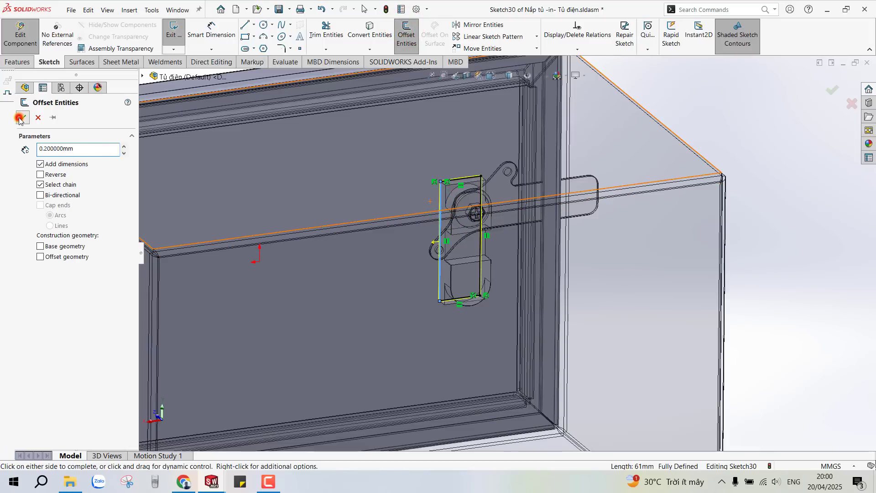
left_click(19, 117)
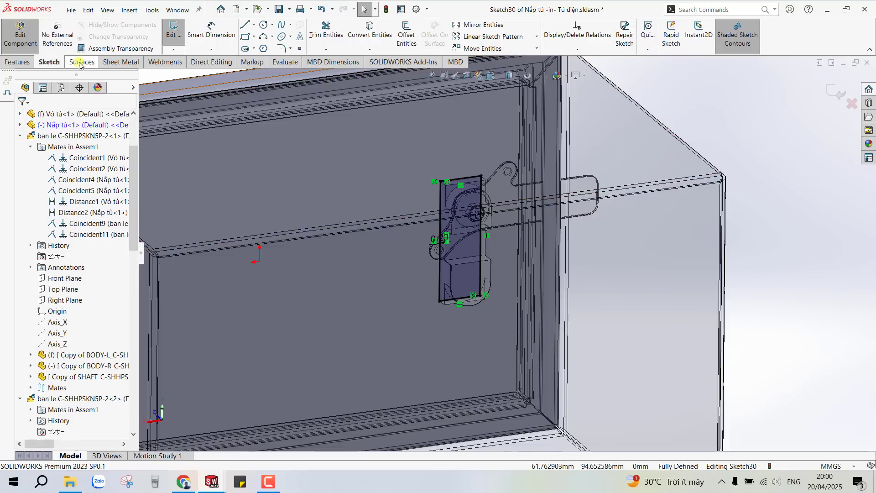
Step: Cut-extrude the offset contour Blind 10 mm into the lid
left_click(19, 62)
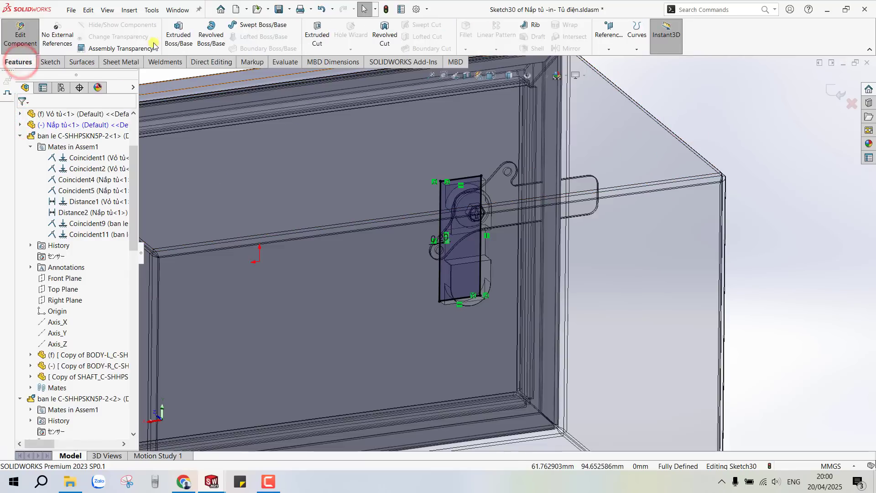
left_click(318, 35)
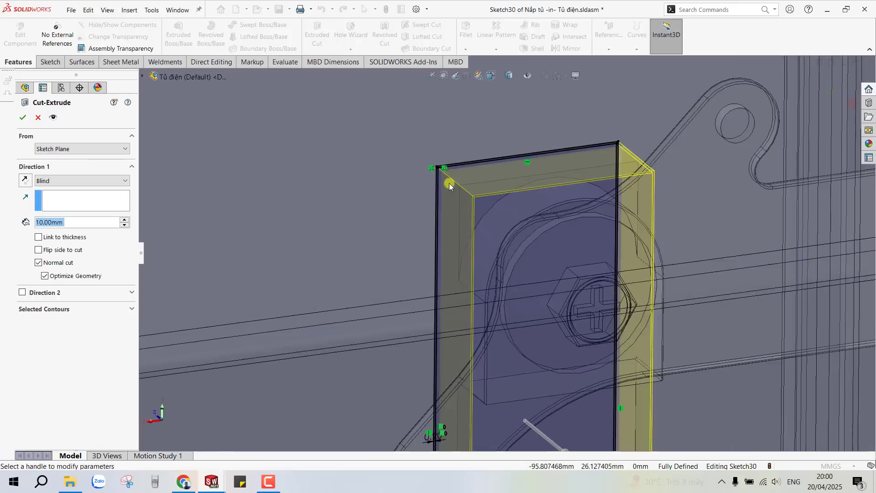
scroll(442, 188, "down", 10)
scroll(570, 261, "up", 3)
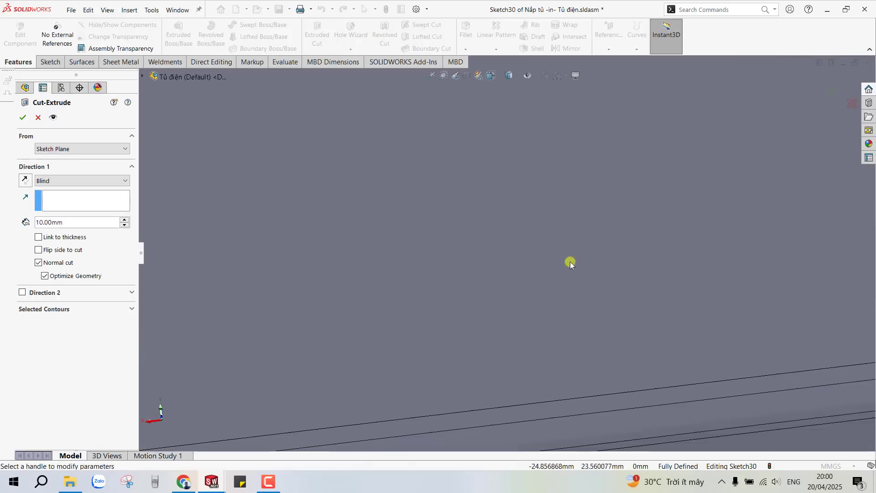
scroll(589, 283, "up", 5)
scroll(700, 229, "down", 4)
scroll(665, 200, "down", 4)
scroll(641, 197, "down", 2)
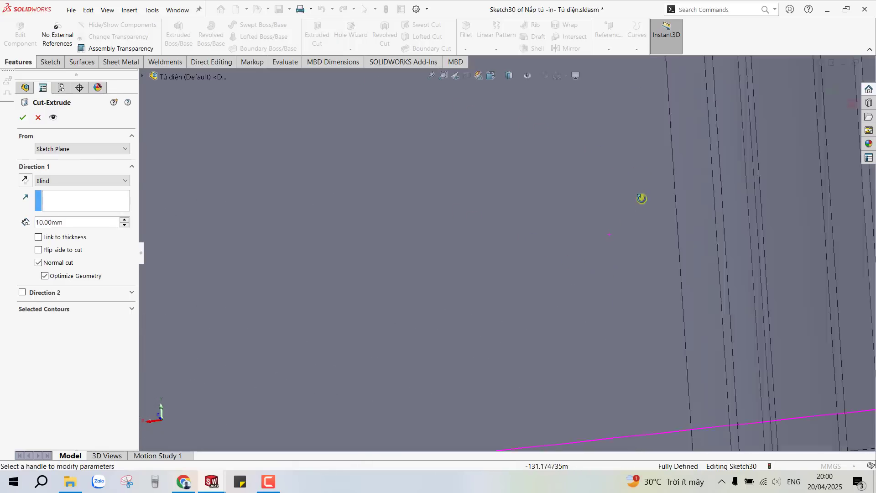
scroll(594, 268, "up", 3)
scroll(385, 302, "up", 4)
scroll(311, 294, "up", 2)
scroll(311, 294, "down", 5)
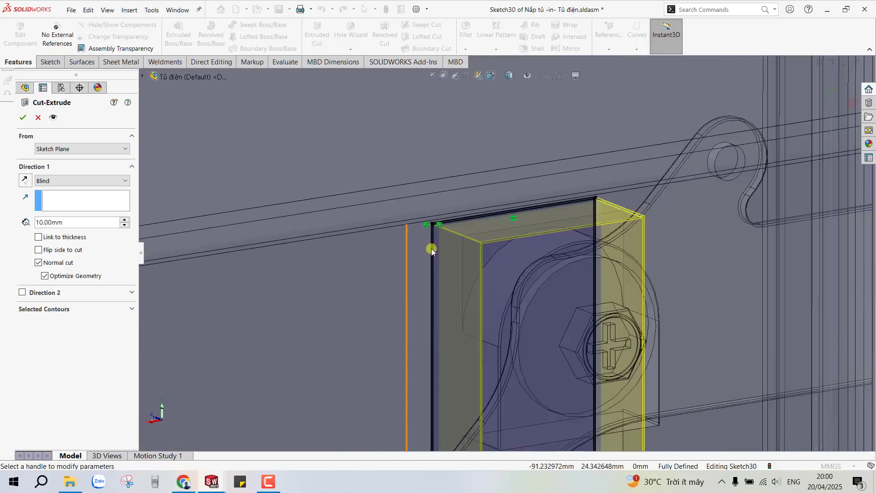
scroll(431, 248, "down", 2)
left_click(38, 309)
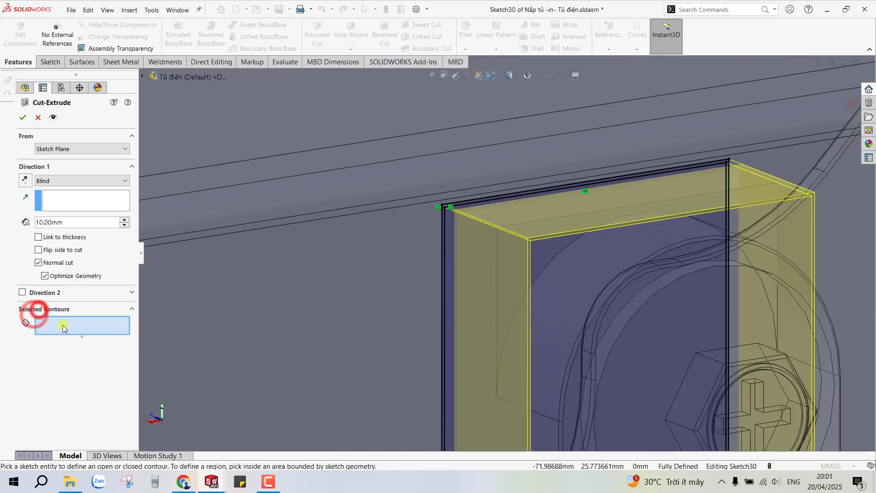
left_click(442, 217)
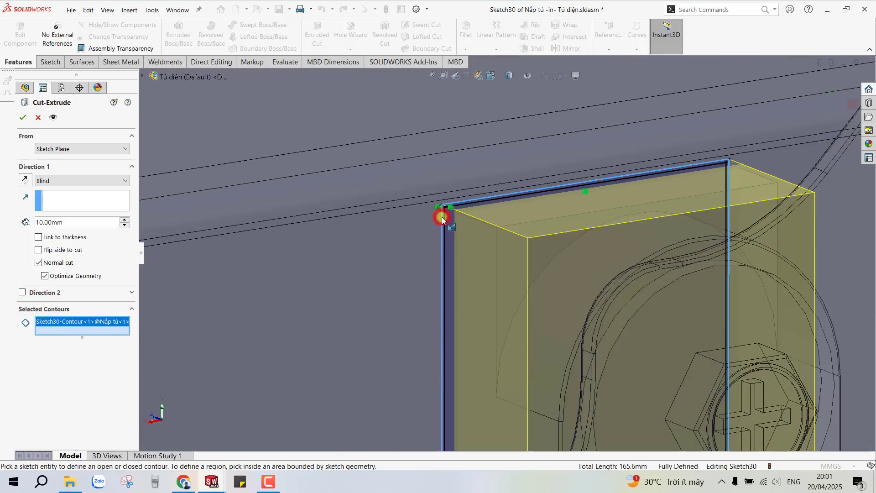
left_click(18, 118)
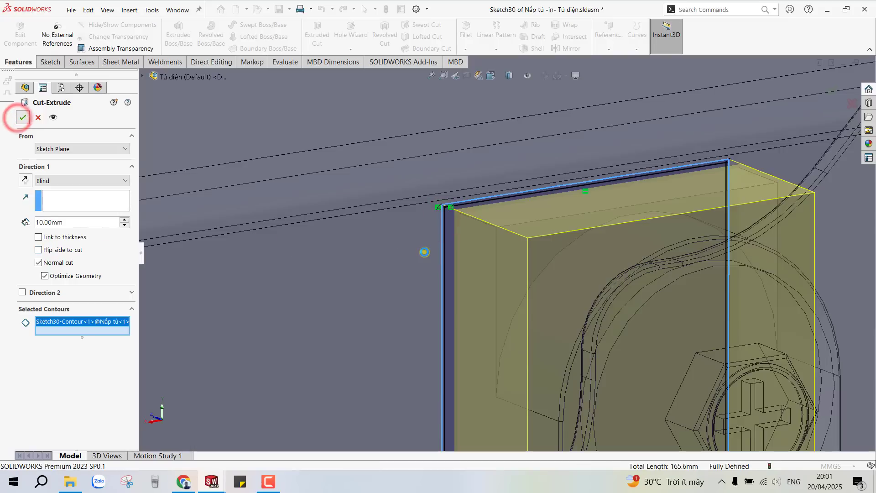
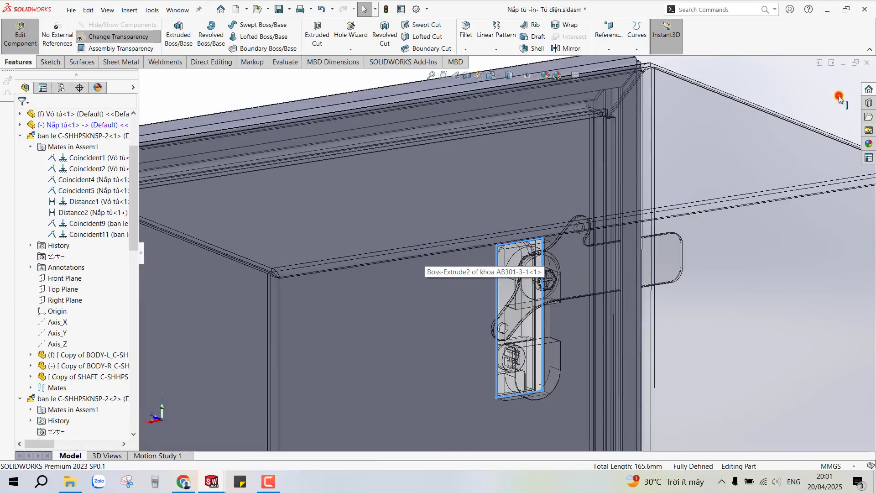
Step: Return to the whole cabinet assembly and make the door opaque again
left_click(838, 97)
scroll(395, 330, "down", 5)
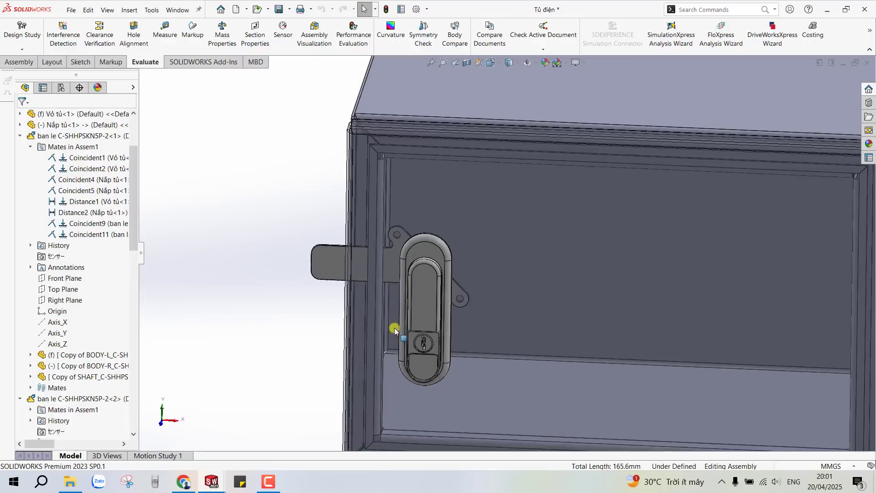
middle_click_drag(394, 330, 427, 364)
scroll(600, 438, "up", 5)
scroll(522, 360, "down", 4)
scroll(477, 414, "down", 2)
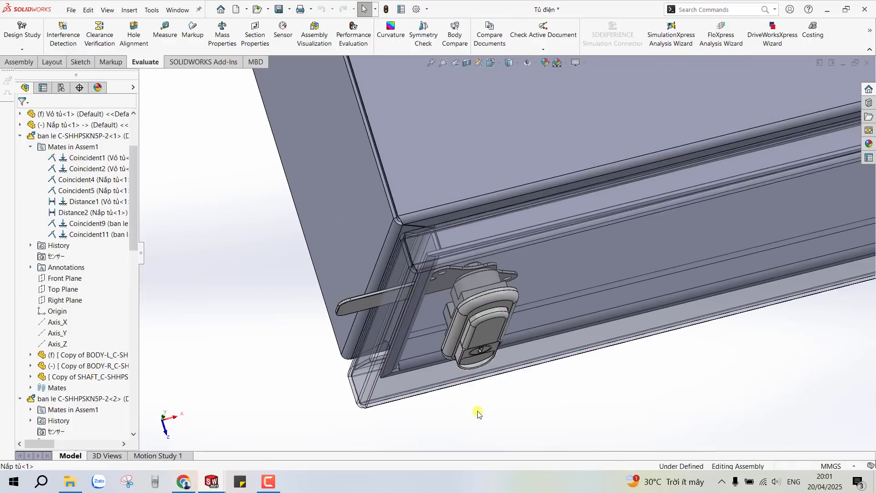
right_click(402, 387)
left_click(481, 116)
left_click(278, 283)
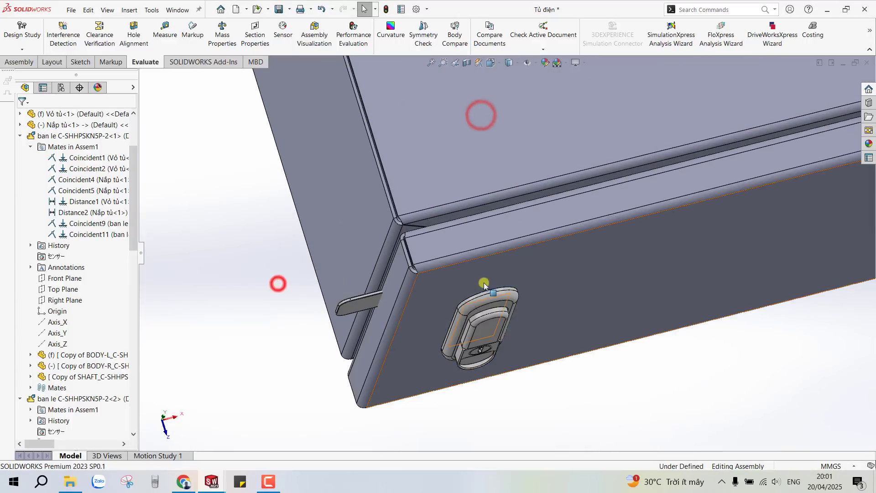
Step: Swing the blue cabinet door open on its hinge
middle_click_drag(483, 285, 489, 221)
scroll(454, 267, "down", 2)
left_click(452, 269)
scroll(534, 323, "down", 2)
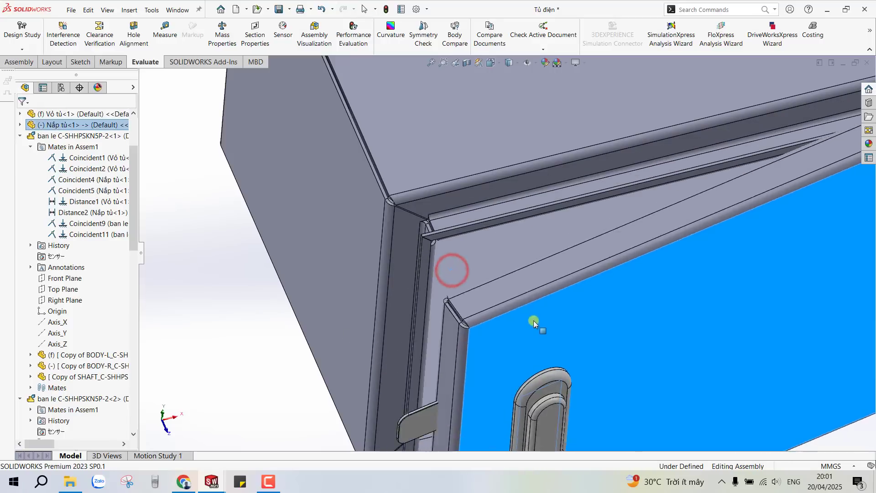
middle_click_drag(533, 320, 499, 263)
scroll(498, 262, "up", 3)
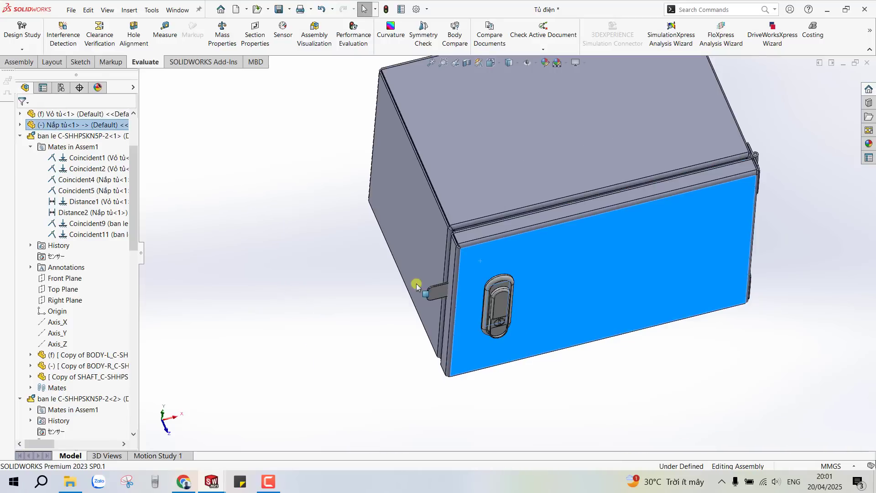
mouse_move(416, 285)
middle_mouse_down()
mouse_move(661, 190)
mouse_move(647, 117)
mouse_move(606, 153)
middle_mouse_up()
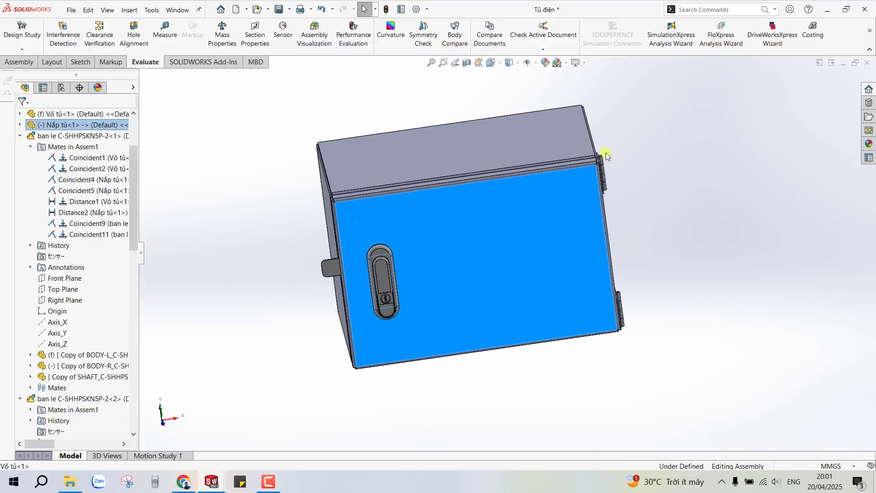
mouse_move(425, 227)
left_mouse_down()
mouse_move(524, 289)
mouse_move(504, 309)
left_mouse_up()
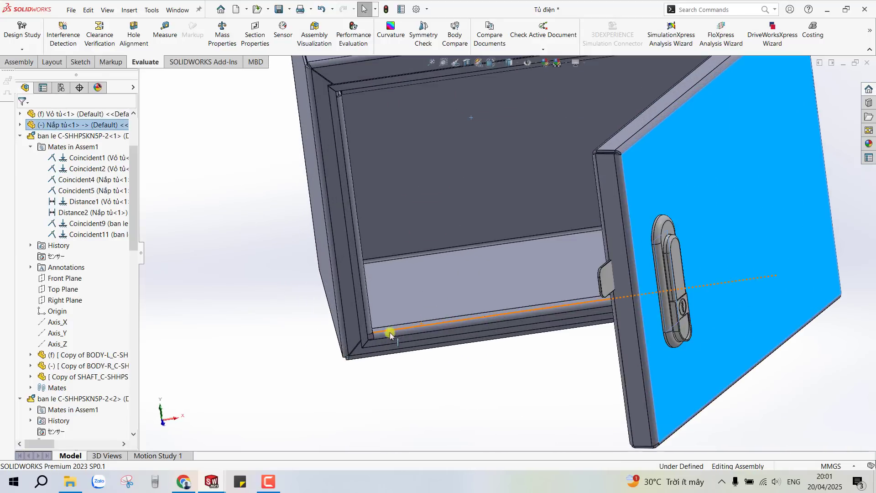
Step: Measure the inner frame opening's width as 260 mm
scroll(389, 367, "down", 3)
middle_click_drag(389, 368, 383, 328)
left_click(380, 328)
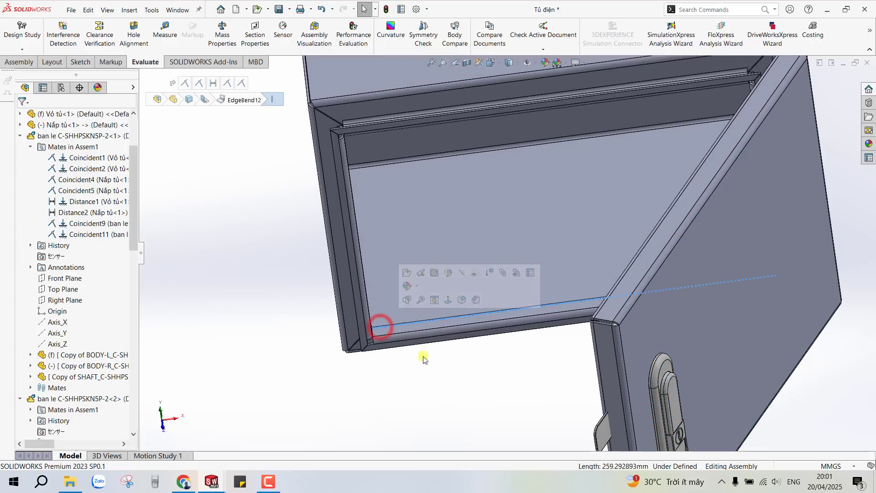
middle_click_drag(473, 396, 474, 395)
left_click(359, 335)
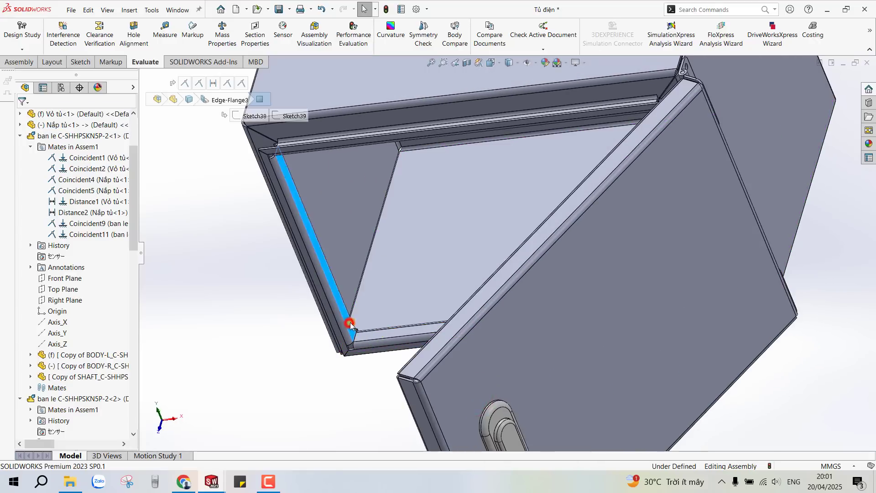
left_click(379, 274)
middle_click_drag(378, 273, 665, 235)
left_click(661, 234)
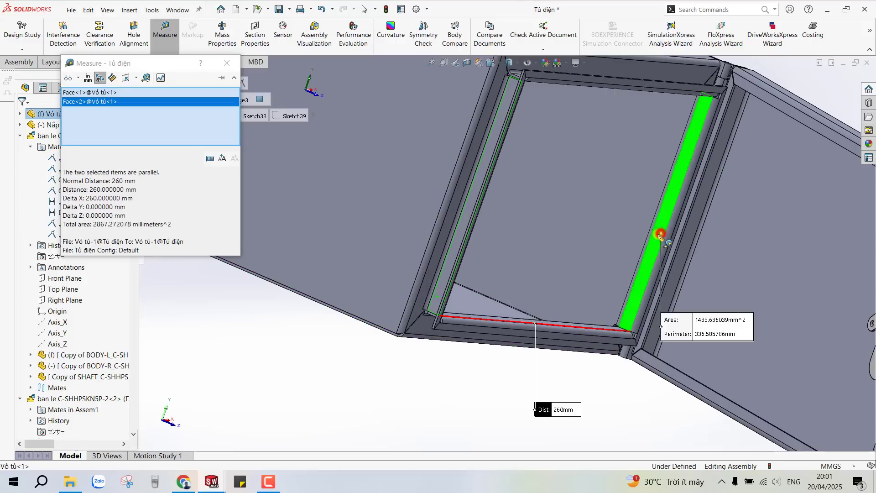
Step: Measure the opening's height between bottom and top faces as 160 mm
left_click(492, 370)
mouse_move(492, 365)
middle_mouse_down()
mouse_move(477, 344)
mouse_move(483, 276)
mouse_move(557, 199)
mouse_move(479, 328)
mouse_move(397, 369)
middle_mouse_up()
left_click(474, 325)
scroll(557, 198, "down", 3)
left_click(550, 221)
scroll(548, 207, "up", 5)
Step: Close the measuring tool and bring up the new-document templates
left_click(325, 322)
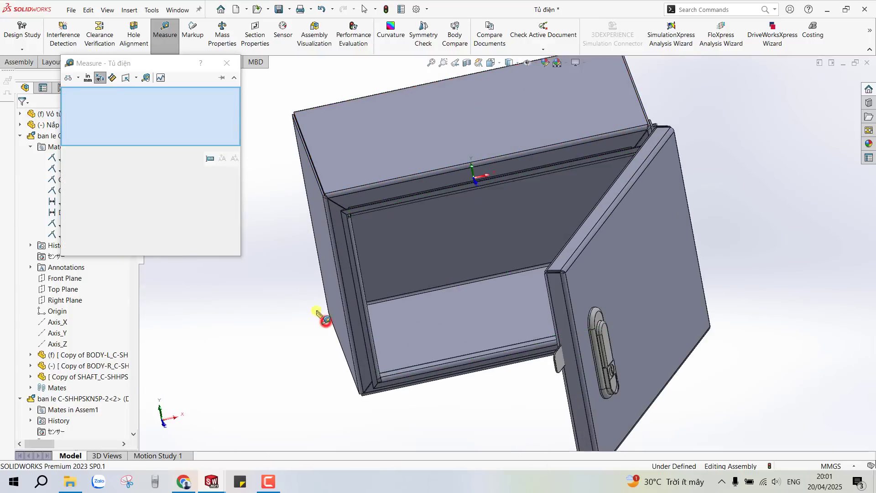
key("Escape")
left_click(236, 8)
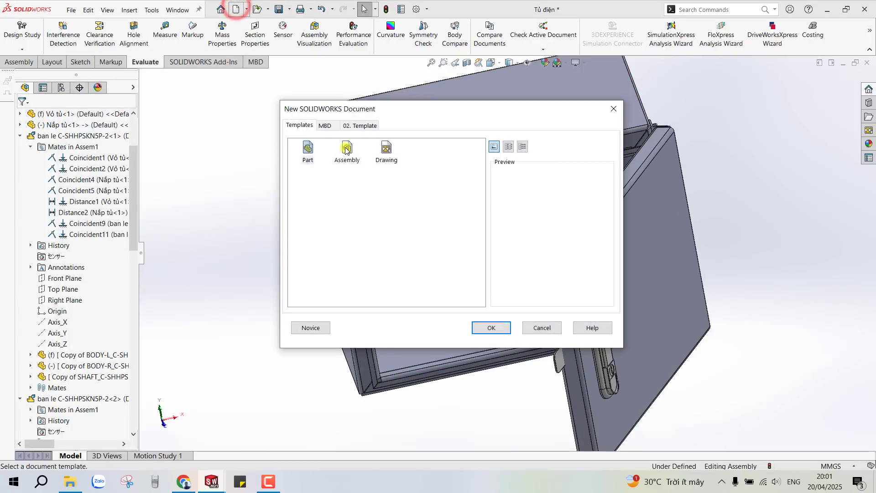
Step: Create a new part and start a sketch on the Front Plane
left_click(308, 149)
left_click(493, 328)
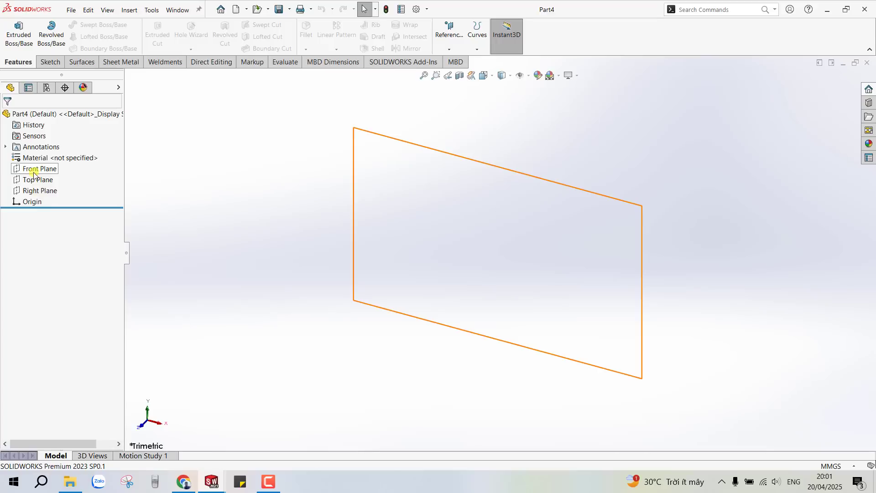
left_click(33, 170)
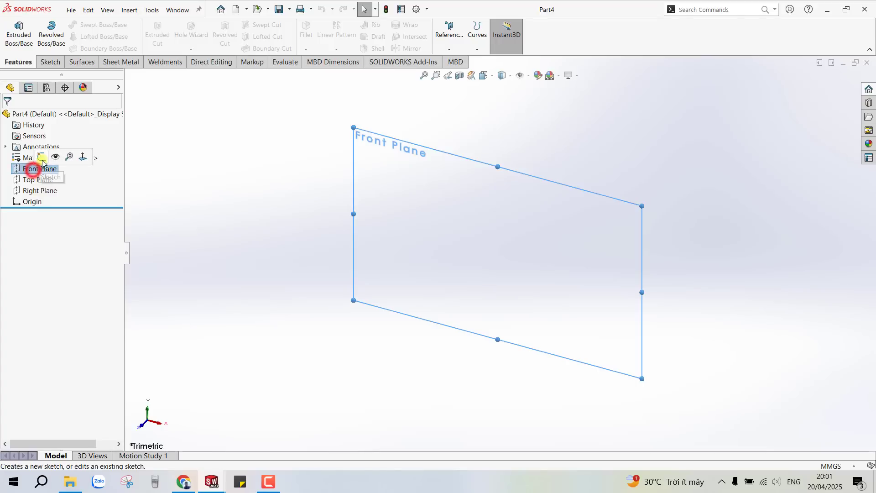
left_click(43, 159)
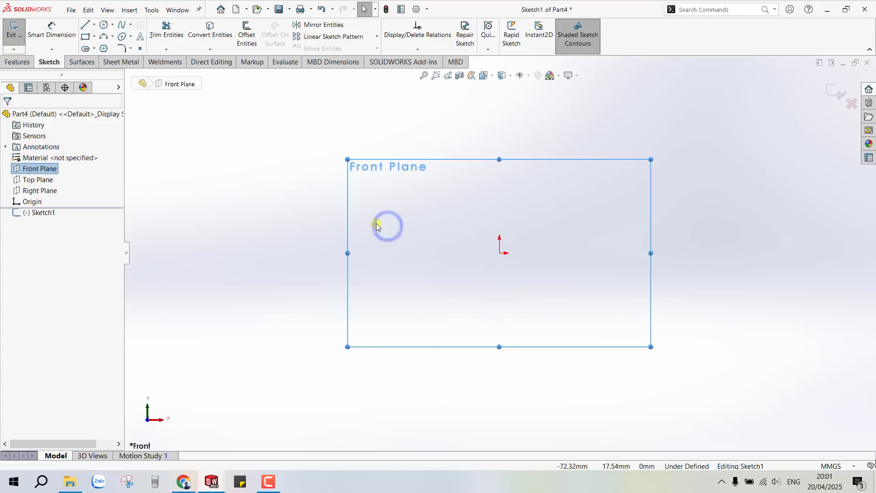
Step: Sketch a 255 × 155 mm centre rectangle at the origin
left_click(93, 37)
left_click(114, 59)
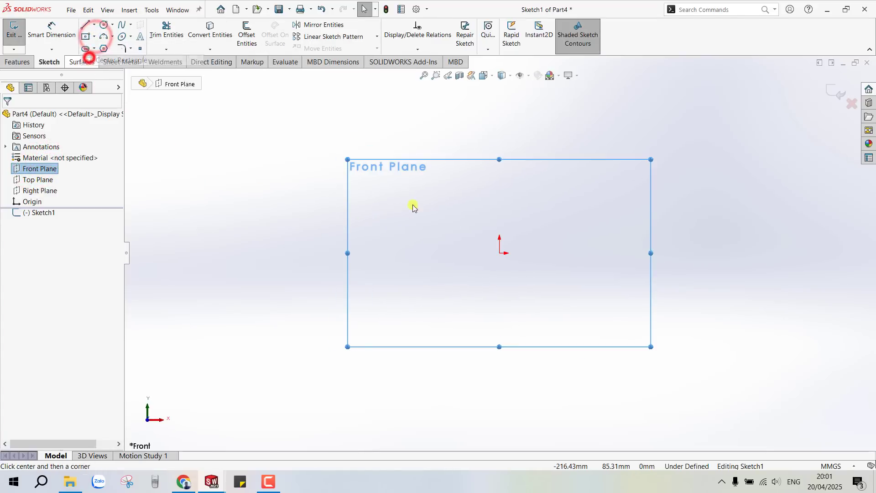
left_click(499, 252)
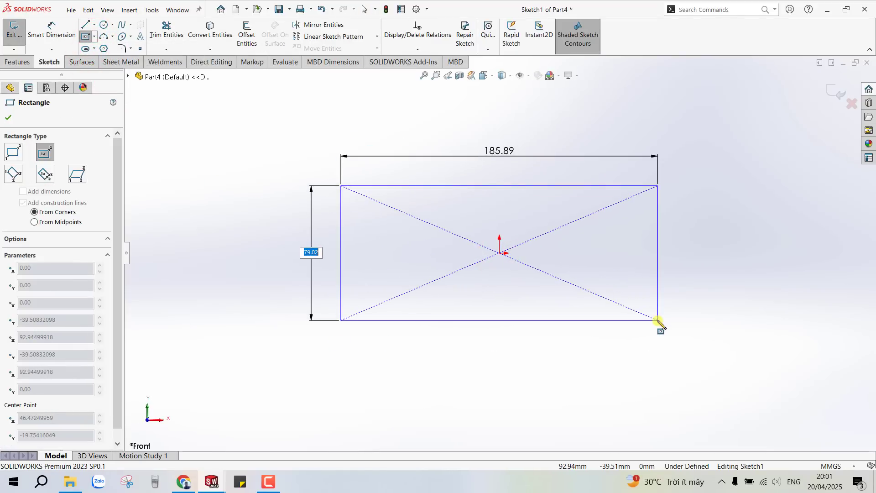
key("Tab")
type("255")
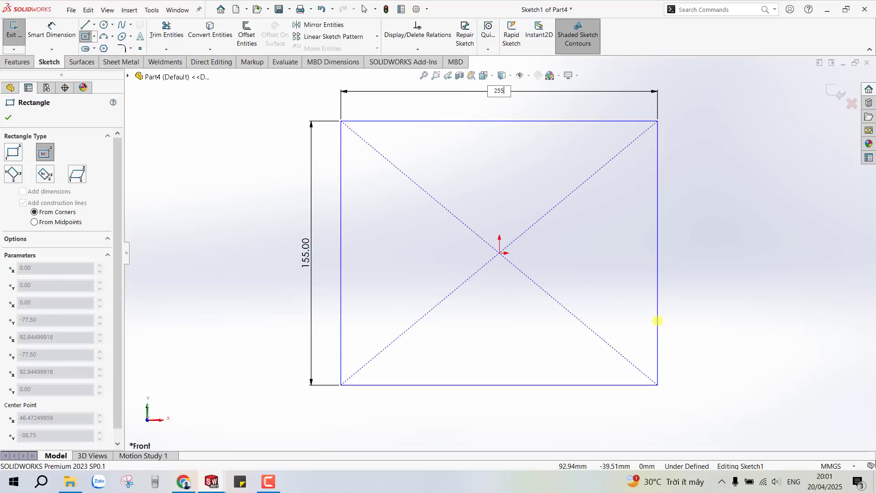
key("Return")
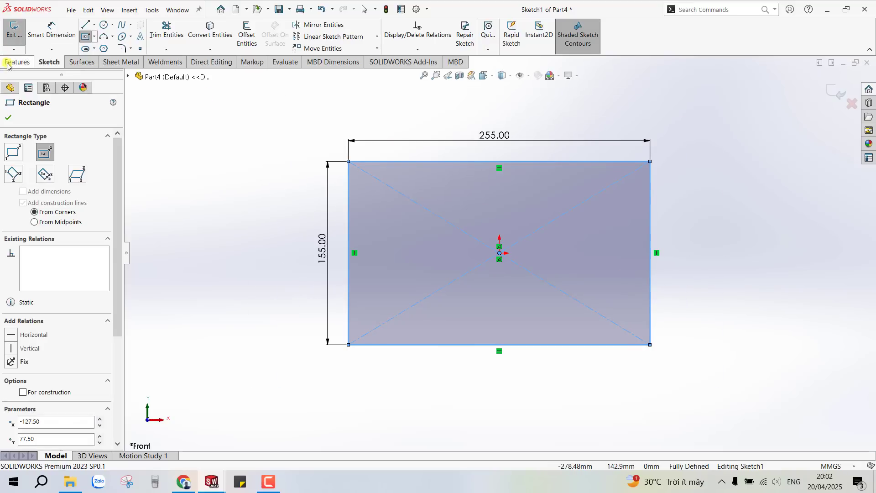
Step: Turn the rectangle into a 1.5 mm sheet-metal base flange
left_click(121, 61)
left_click(20, 34)
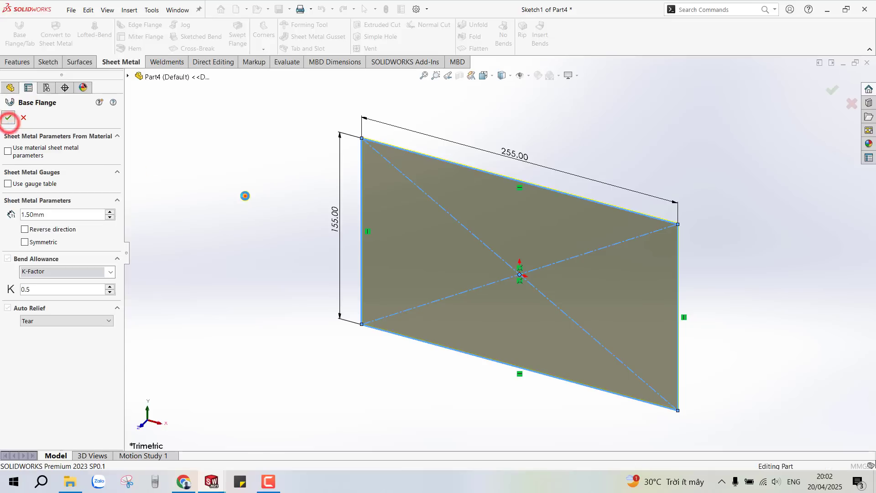
left_click(245, 196)
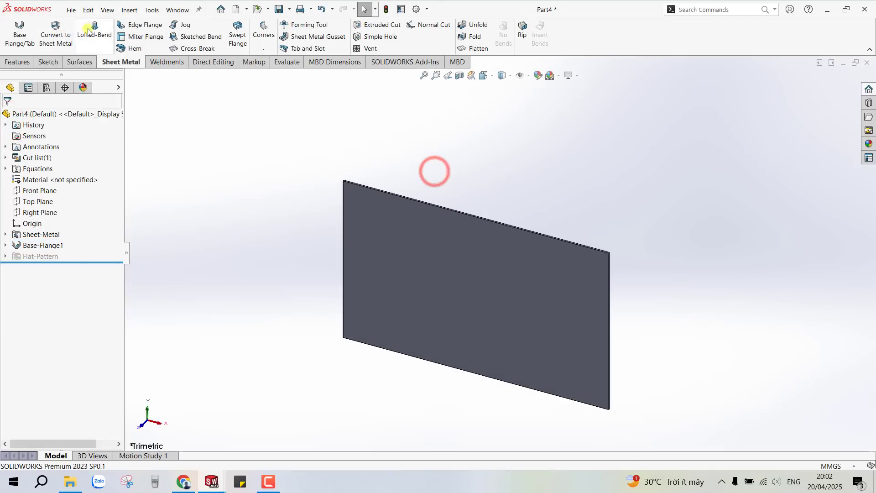
Step: Add 12 mm edge flanges on the plate's top, left, right and bottom edges
left_click(351, 182)
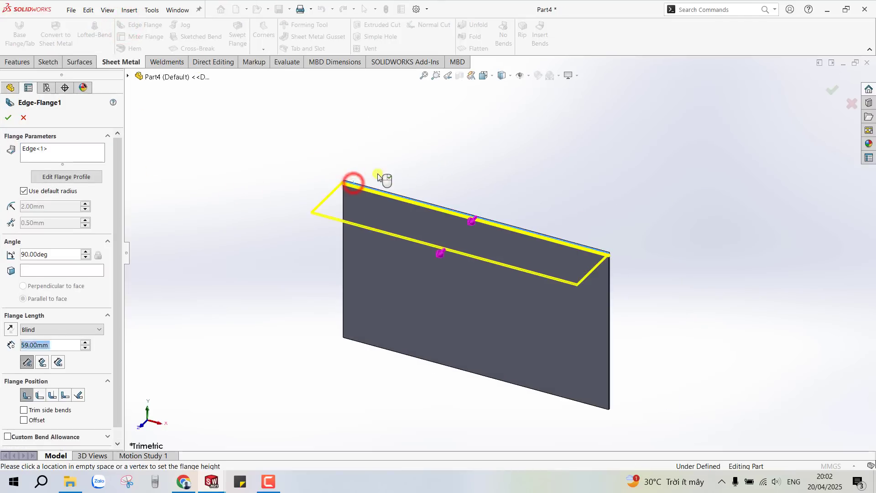
left_click(461, 148)
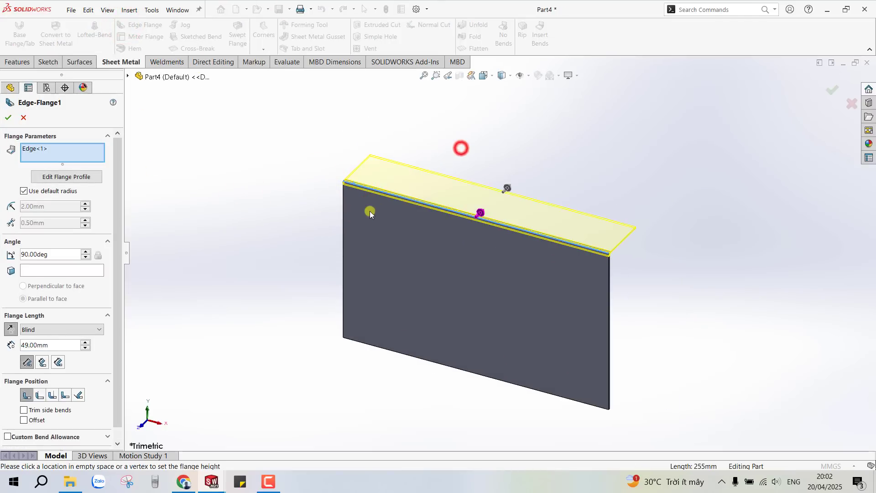
left_click(344, 206)
left_click(610, 277)
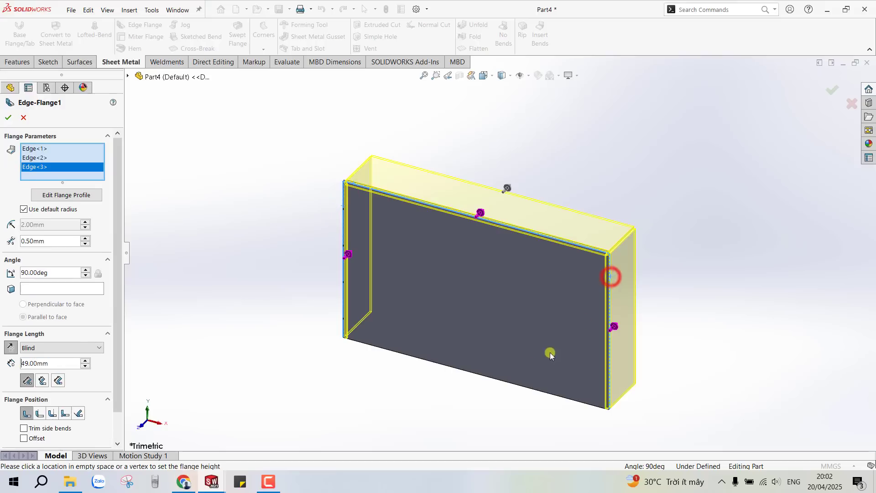
left_click(501, 382)
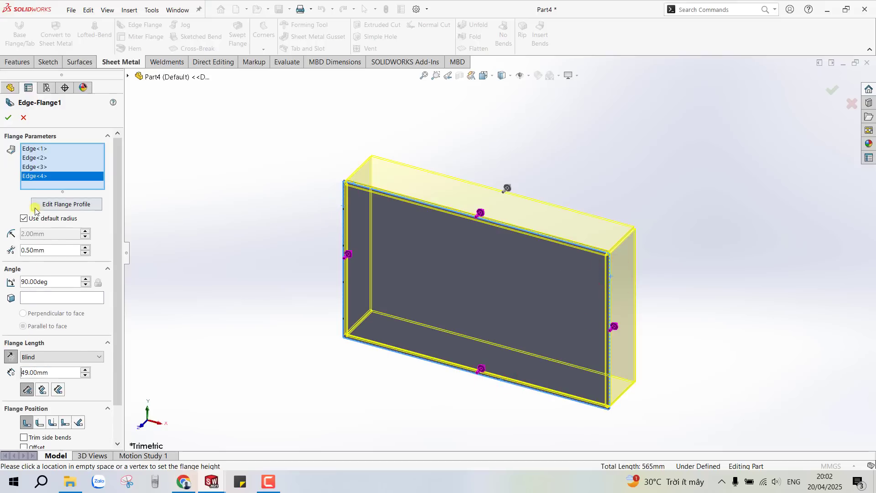
type("12")
key("Return")
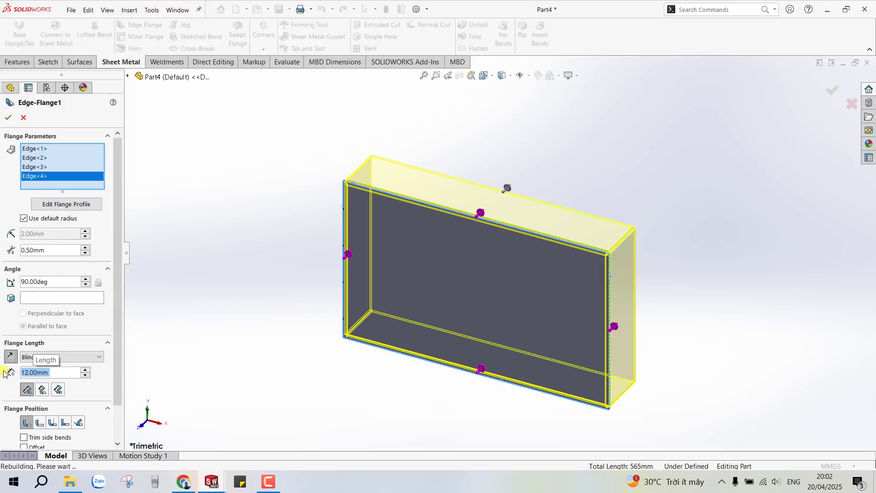
right_click(223, 338)
Step: Sketch a construction centre rectangle from the origin on the plate face
right_click(369, 269)
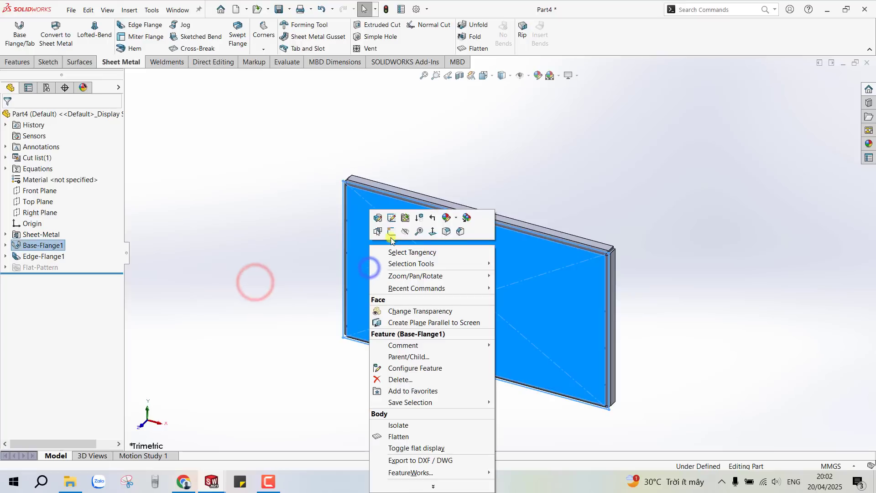
left_click(389, 235)
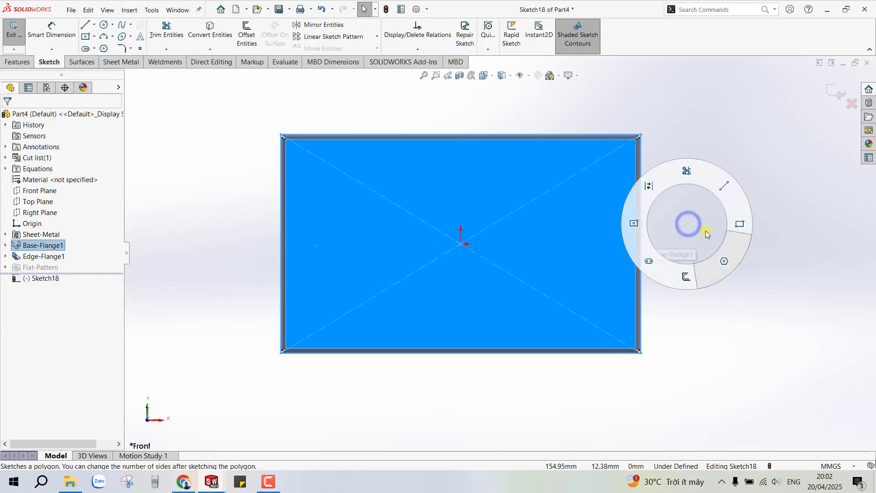
right_click_drag(693, 225, 638, 227)
left_click(462, 244)
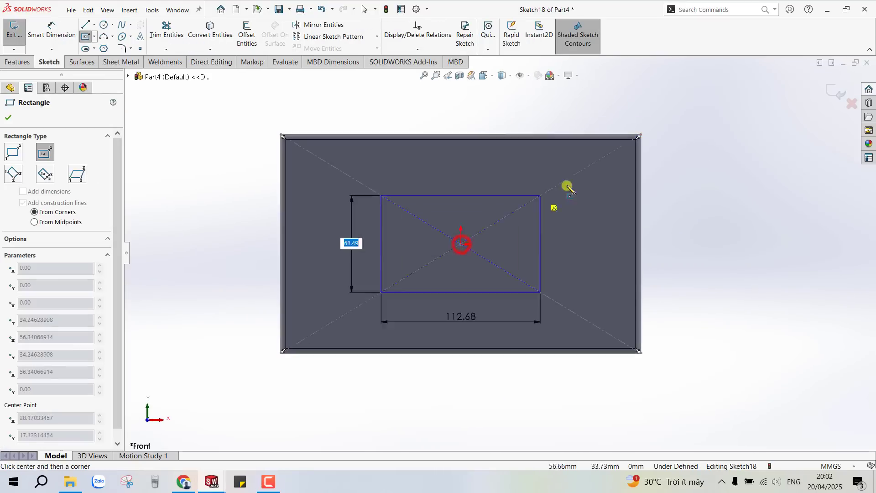
left_click(614, 164)
right_click(485, 194)
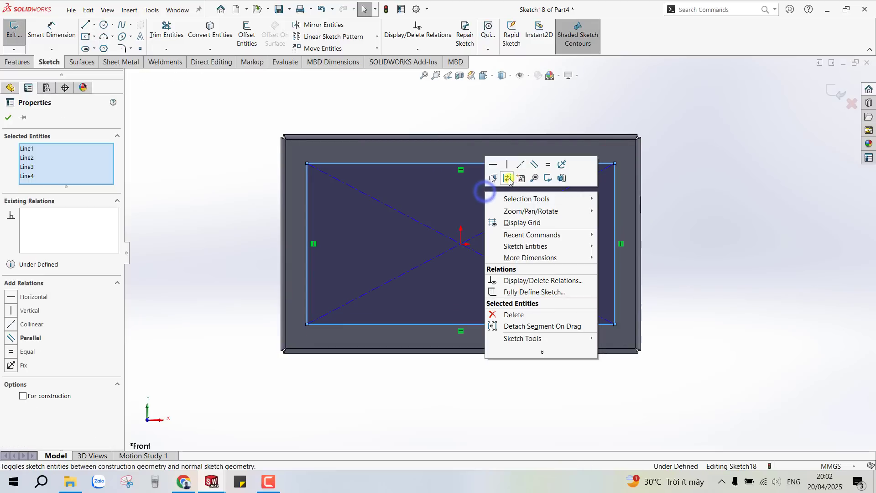
left_click(725, 205)
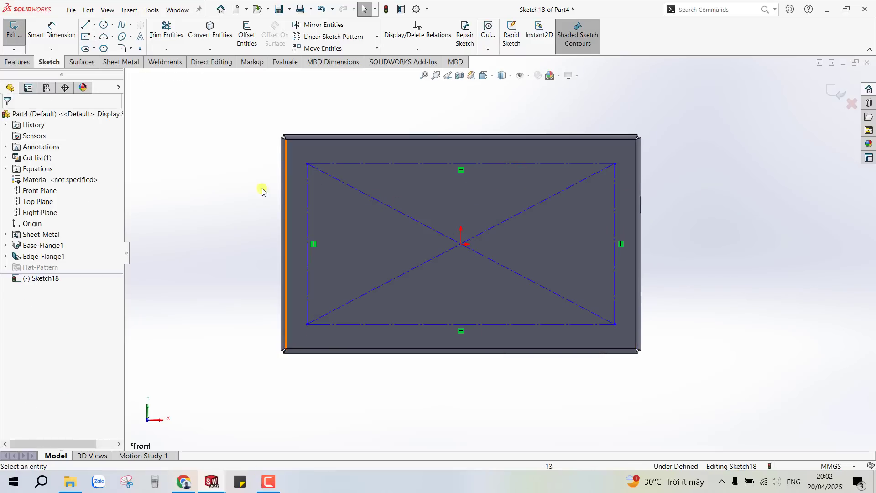
Step: Draw circles at the four rectangle corners and make them equal
right_click_drag(224, 198, 248, 187)
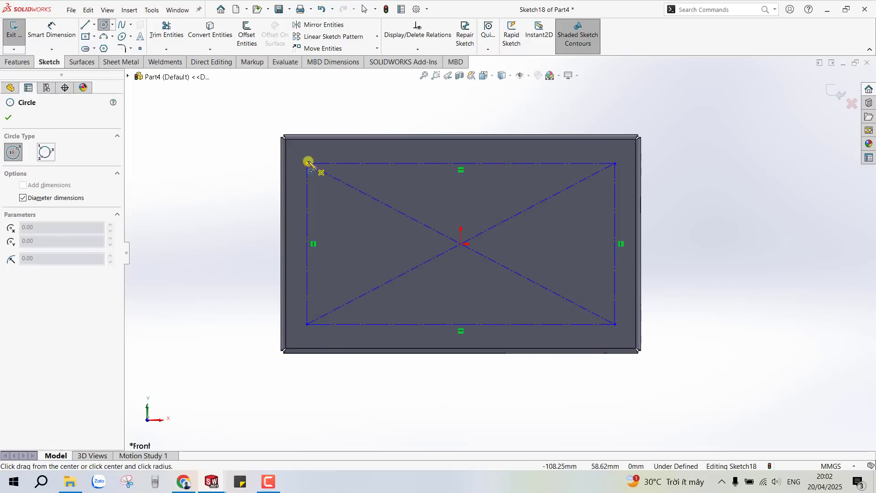
left_click_drag(307, 163, 313, 176)
left_click_drag(616, 164, 625, 174)
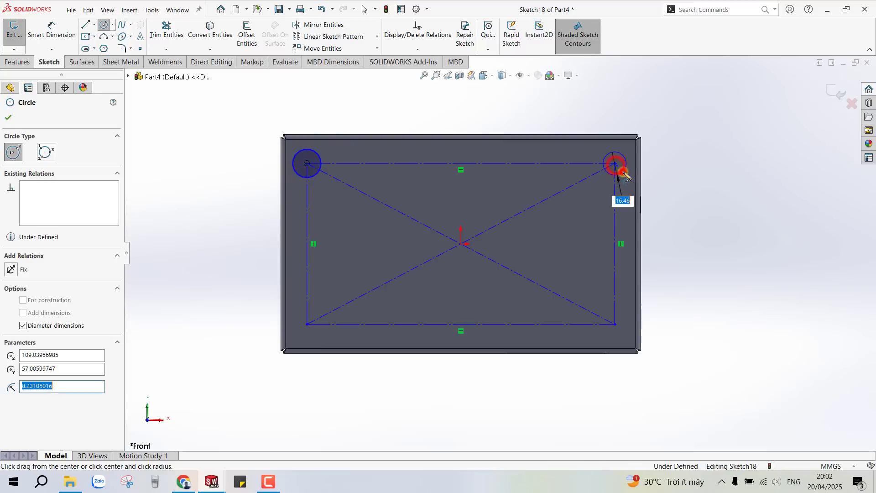
left_click_drag(616, 325, 613, 336)
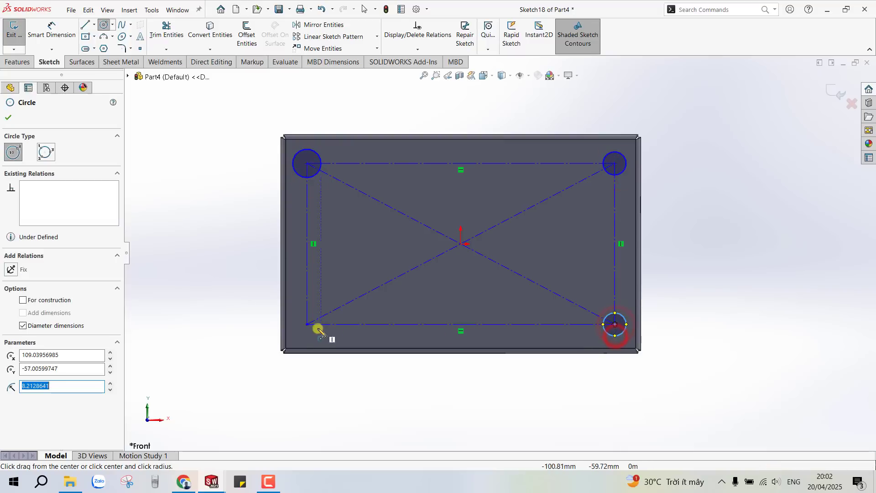
left_click_drag(307, 325, 315, 335)
key("Escape")
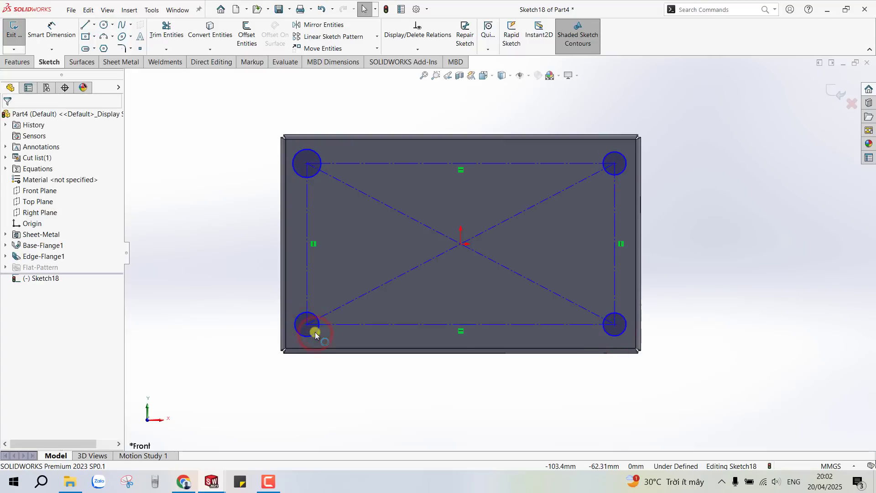
left_click(317, 335)
left_click(610, 336, "ctrl")
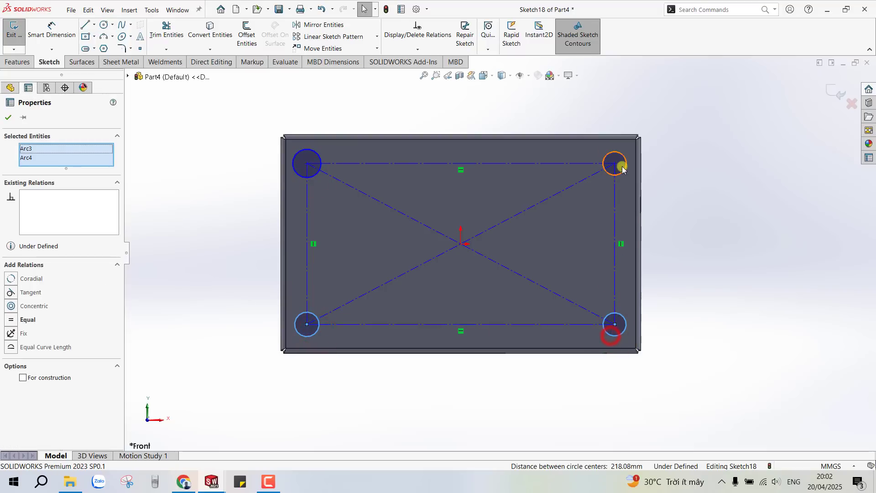
left_click(626, 169, "ctrl")
left_click(315, 155, "ctrl")
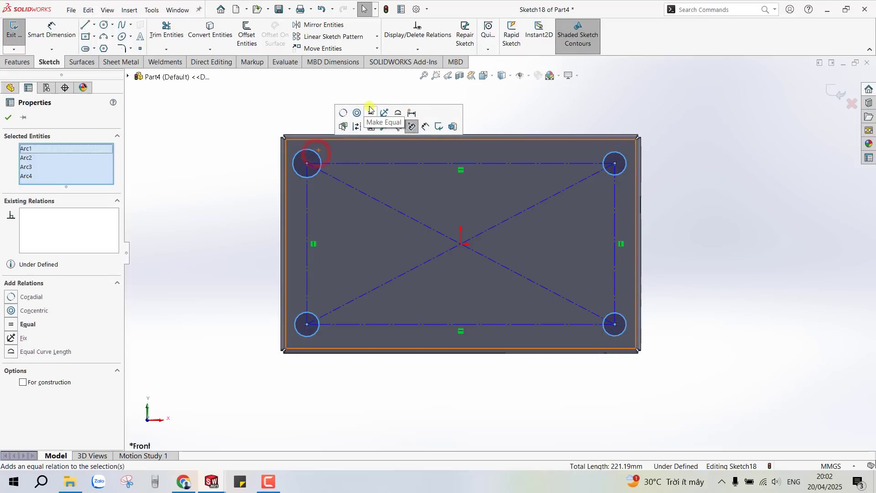
left_click(316, 98)
Step: Dimension the left construction line 20 mm from the plate's left edge
key("d")
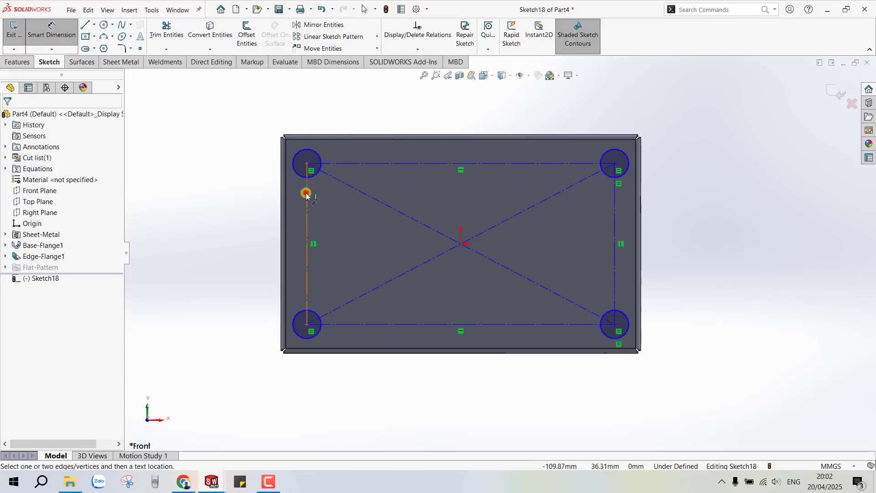
left_click(306, 193)
left_click(280, 196)
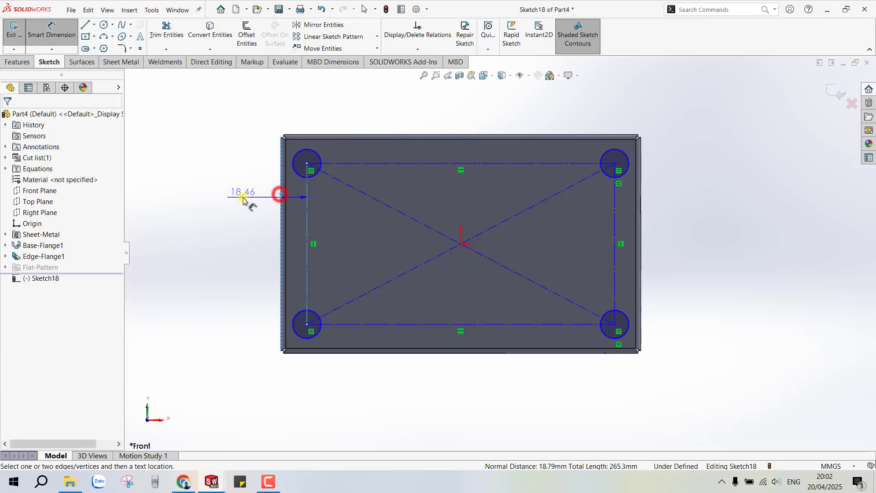
left_click(245, 200)
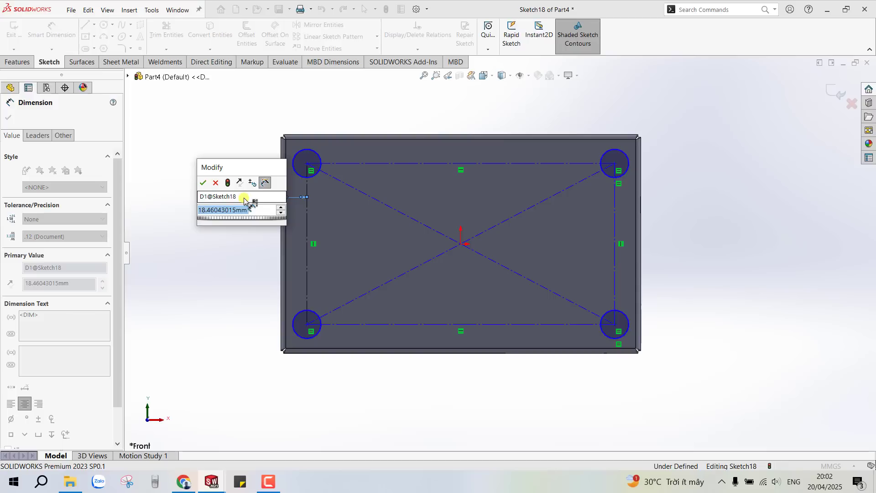
type("1")
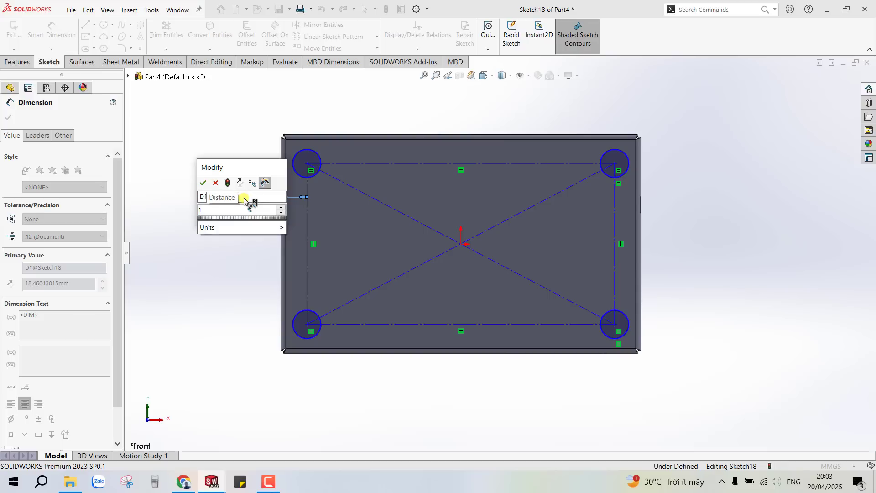
key("BackSpace")
type("20")
key("Return")
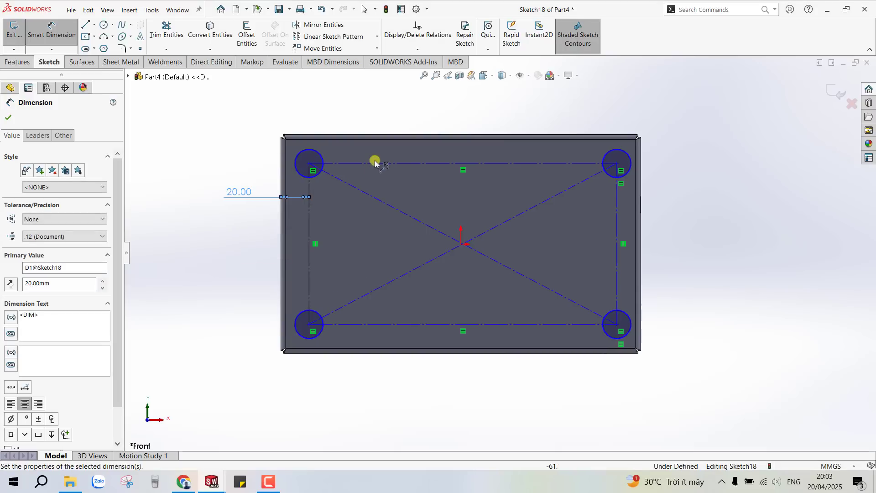
Step: Dimension the top and right construction lines 20 mm from the plate edges
left_click(369, 166)
left_click(390, 135)
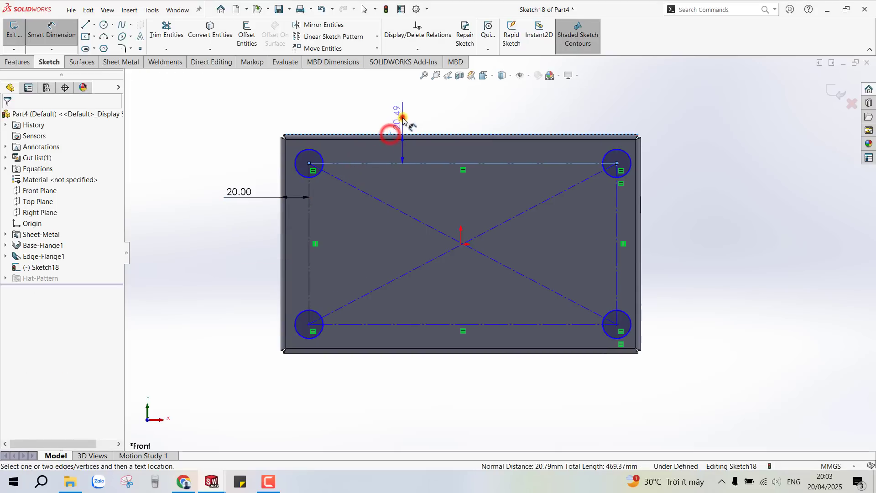
type("23")
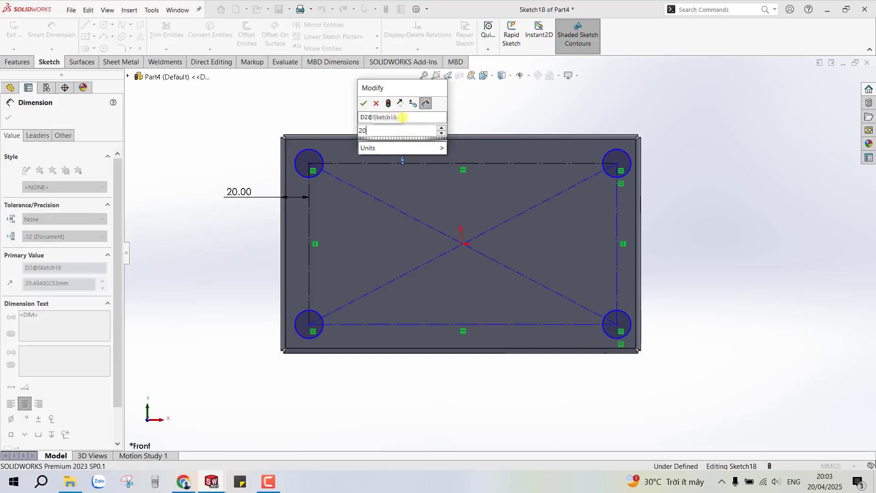
key("Return")
left_click(618, 210)
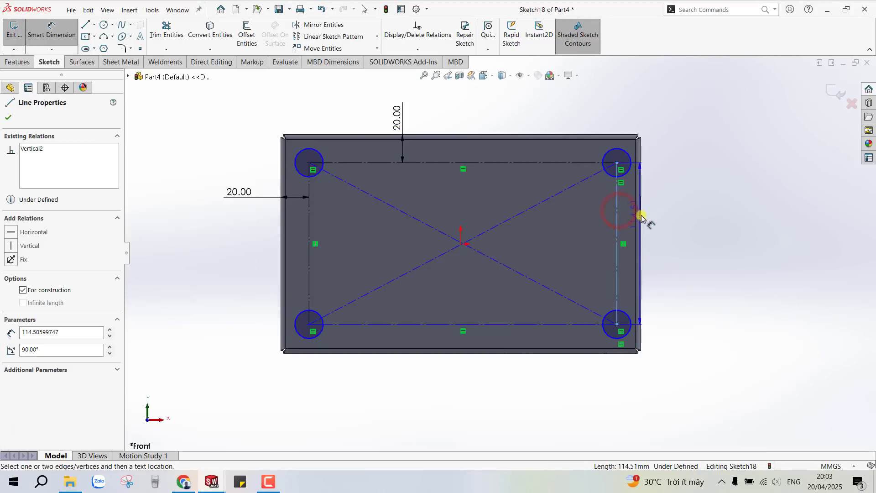
left_click(641, 216)
left_click(664, 206)
type("20")
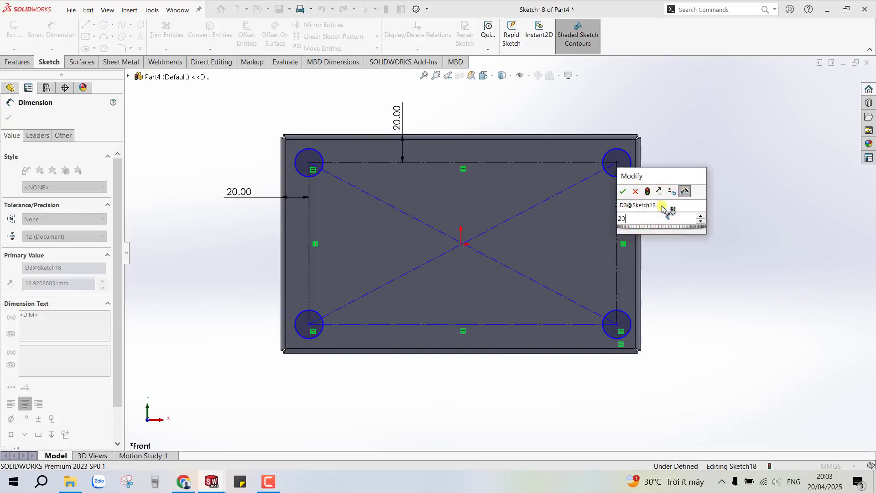
key("Return")
key("Escape")
Step: Reapply the Equal relation to all four corner circles
left_click(627, 166)
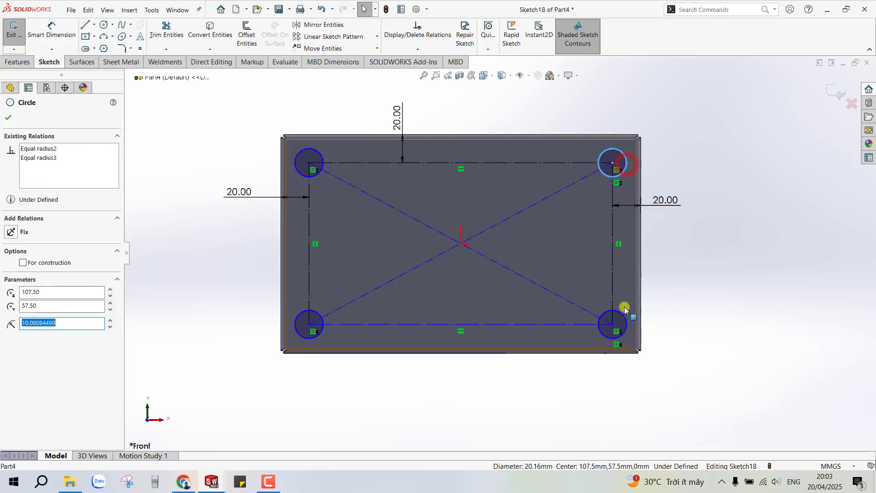
left_click(621, 315, "ctrl")
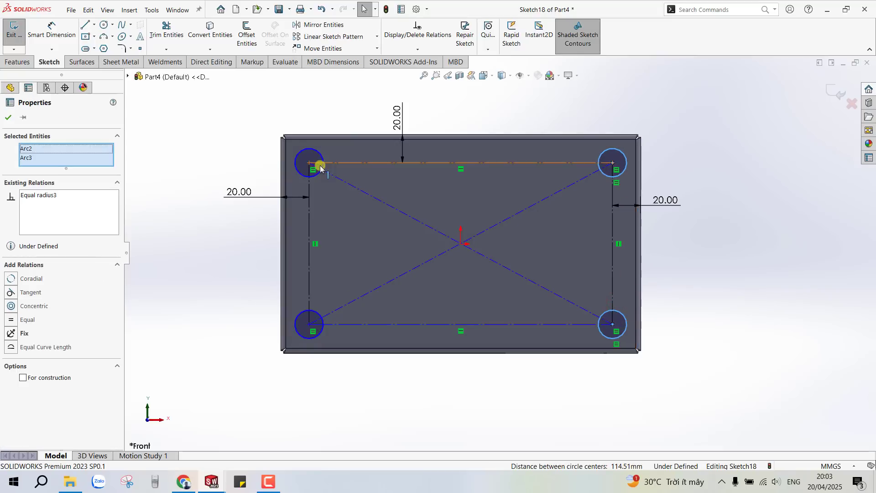
left_click(321, 165, "ctrl")
left_click(315, 313, "ctrl")
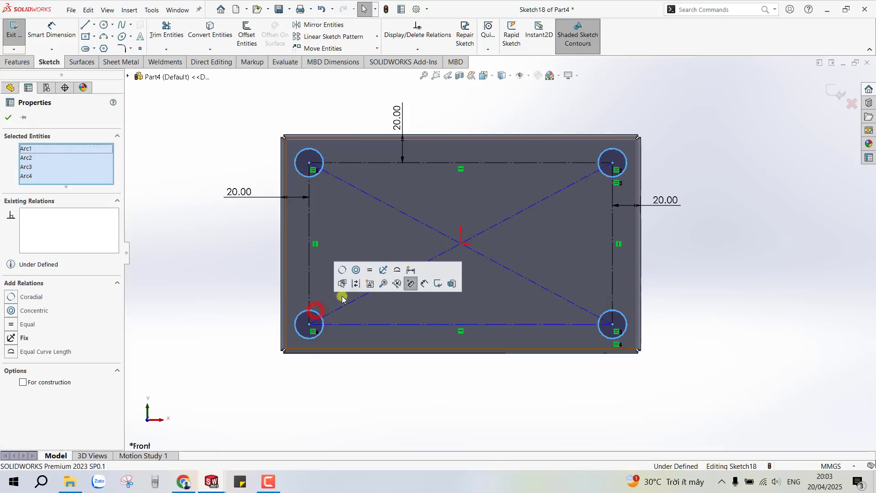
left_click(368, 263)
left_click(382, 405)
Step: Give the corner holes an 8 mm diameter
key("d")
left_click(313, 335)
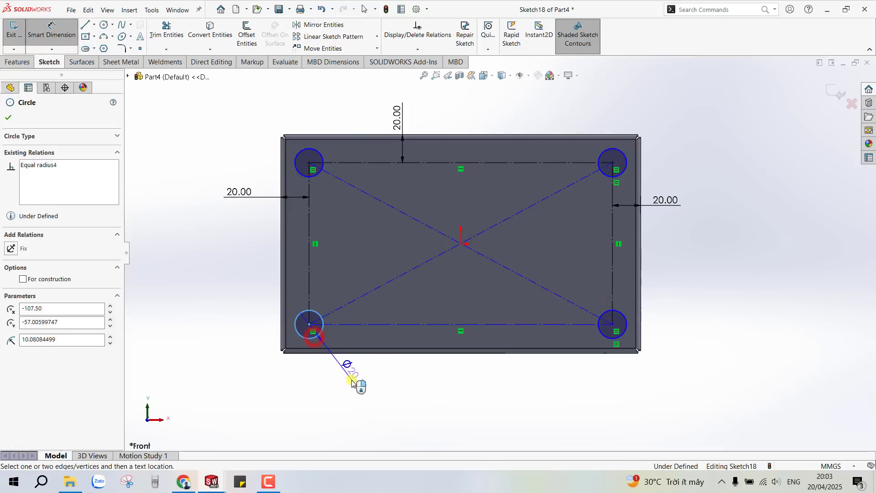
left_click(357, 385)
type("8.00mm")
key("Return")
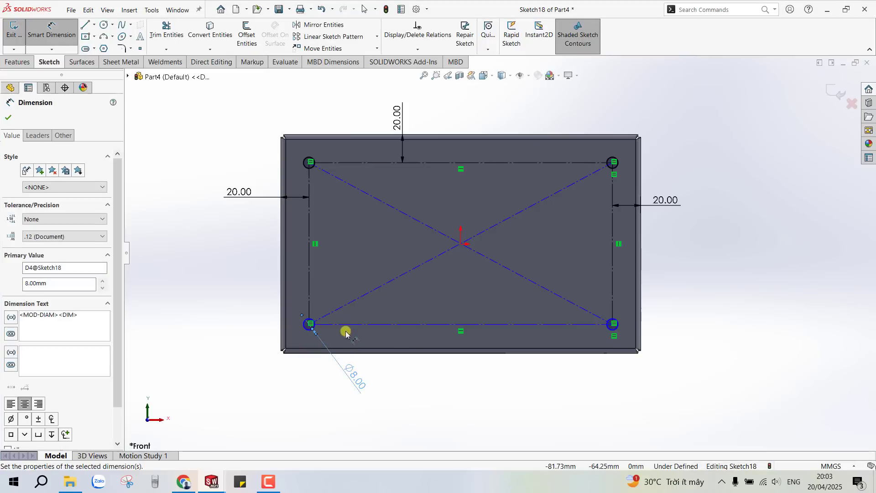
key("Escape")
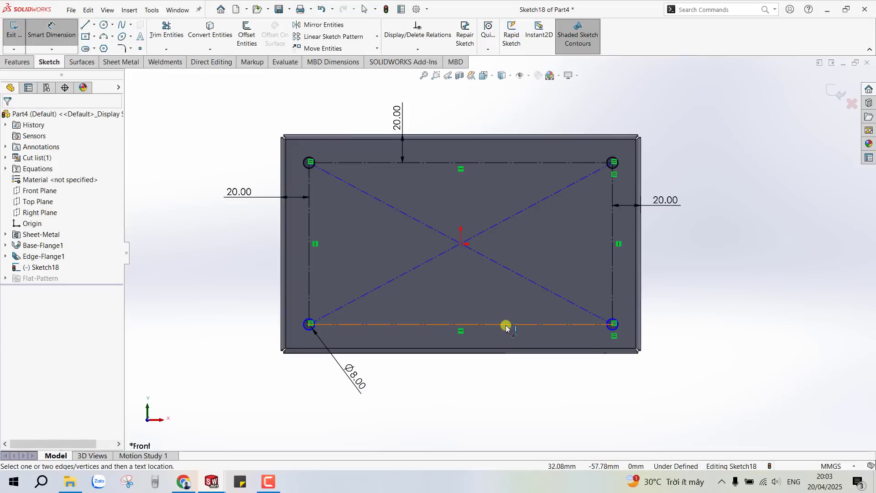
key("Escape")
Step: Make the diagonal pass through the origin and delete the right 20.00 dimension
left_click_drag(507, 333, 500, 305)
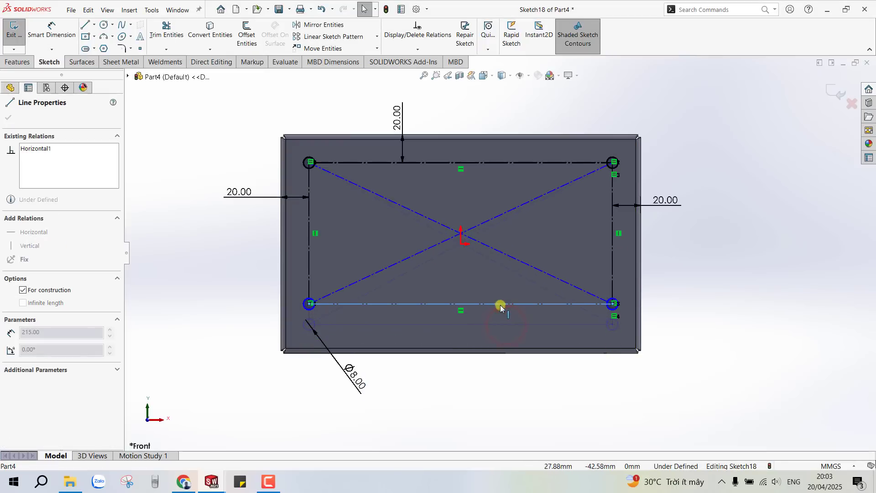
left_click(459, 236)
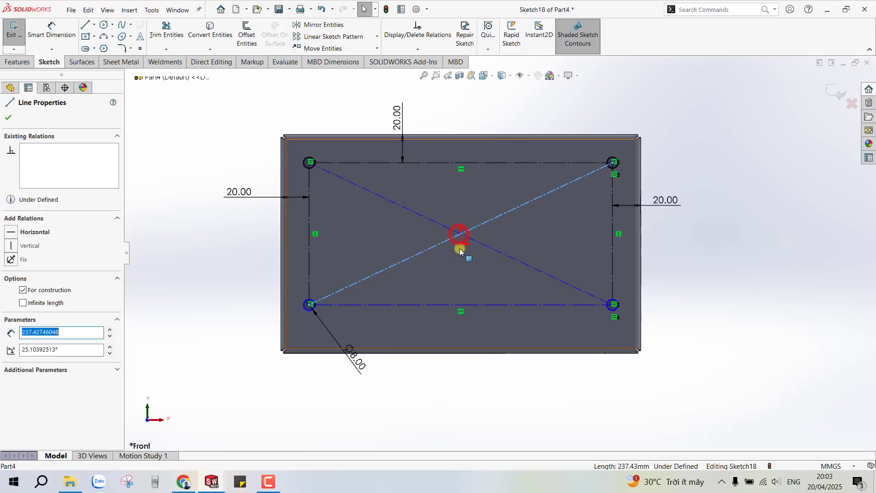
left_click(499, 202)
left_click(456, 390)
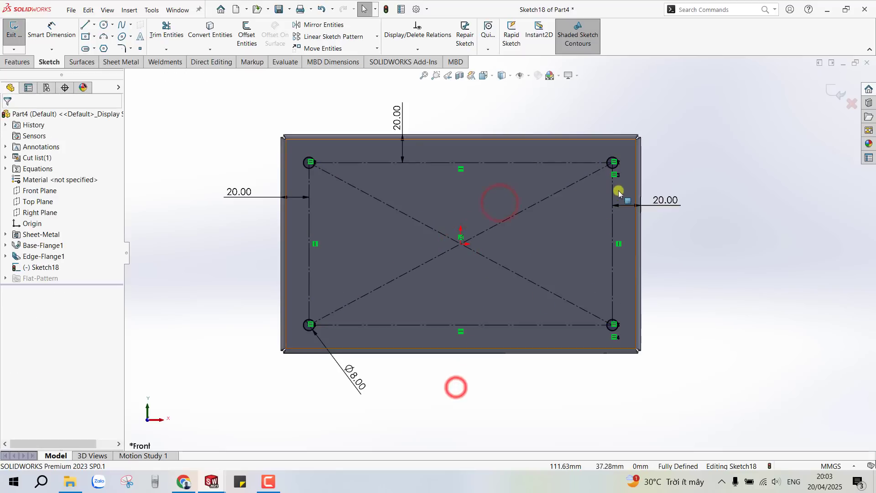
left_click(623, 205)
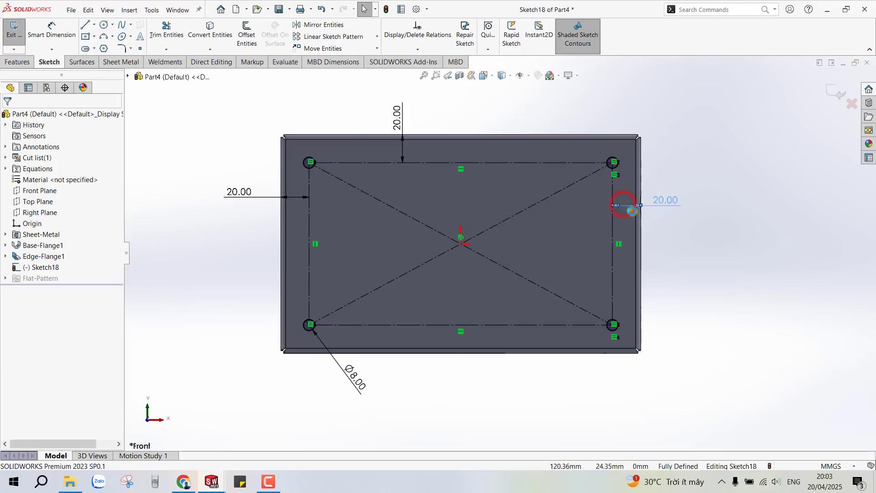
key("Delete")
Step: Add Coincident between a diagonal and the origin to centre the rectangle
left_click(460, 244)
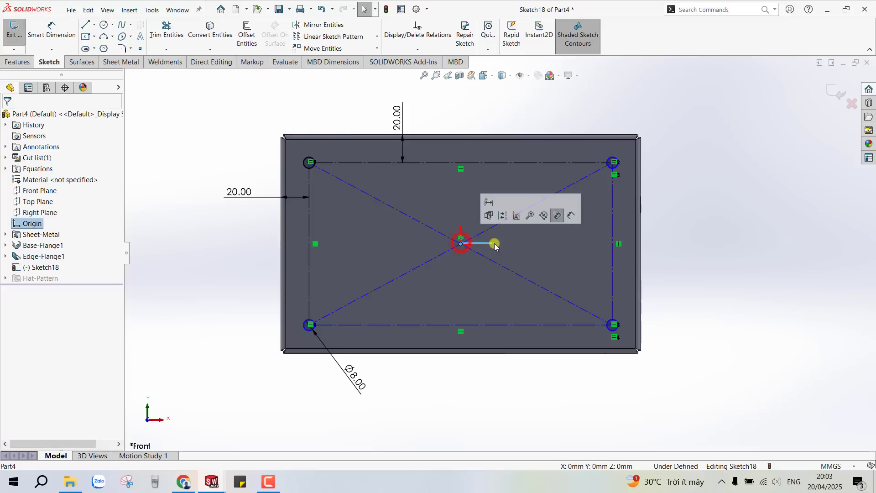
left_click_drag(612, 234, 573, 233)
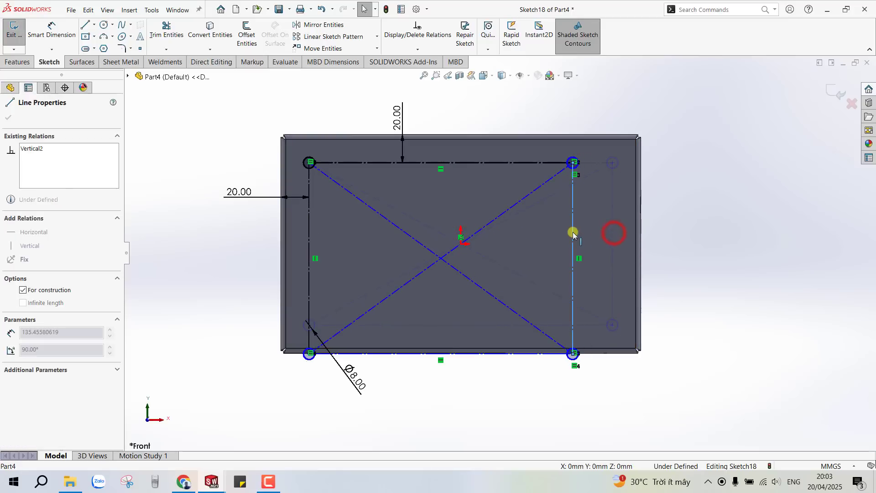
left_click(441, 258)
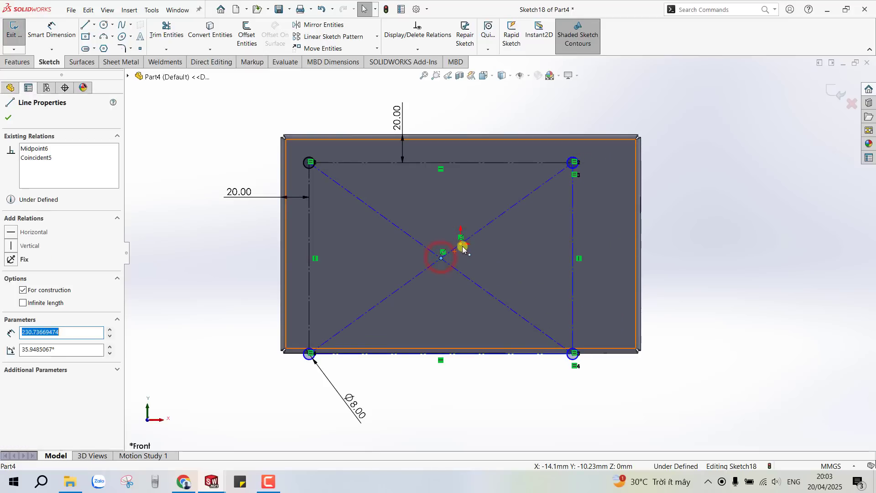
left_click(462, 247, "ctrl")
left_click(497, 202)
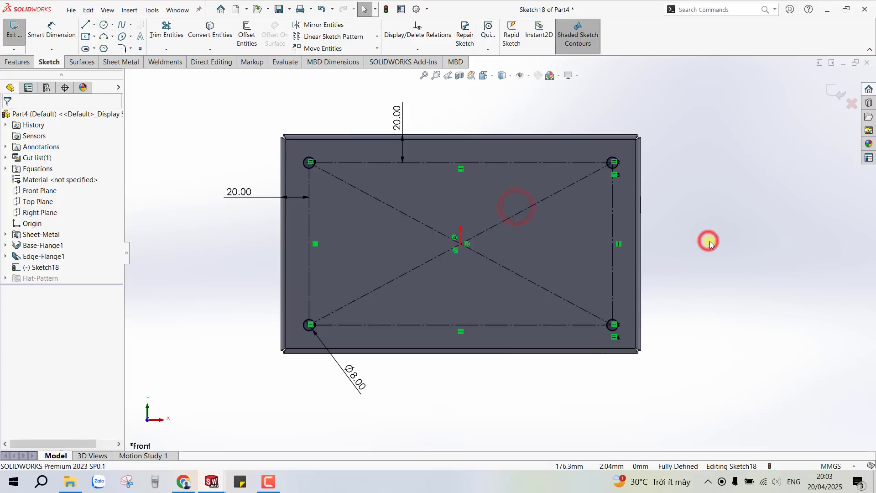
left_click(17, 62)
Step: Cut the four Ø8 holes through the plate with a Through All extruded cut
left_click(158, 33)
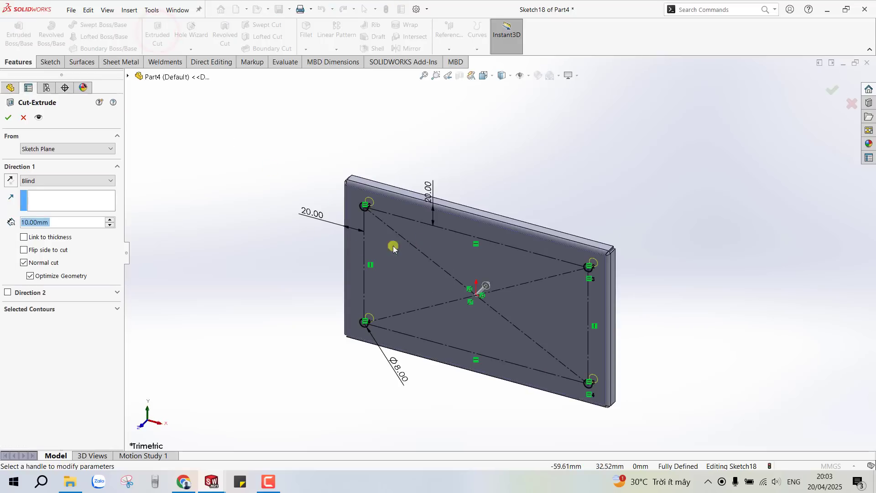
left_click(35, 179)
left_click(42, 196)
left_click(8, 117)
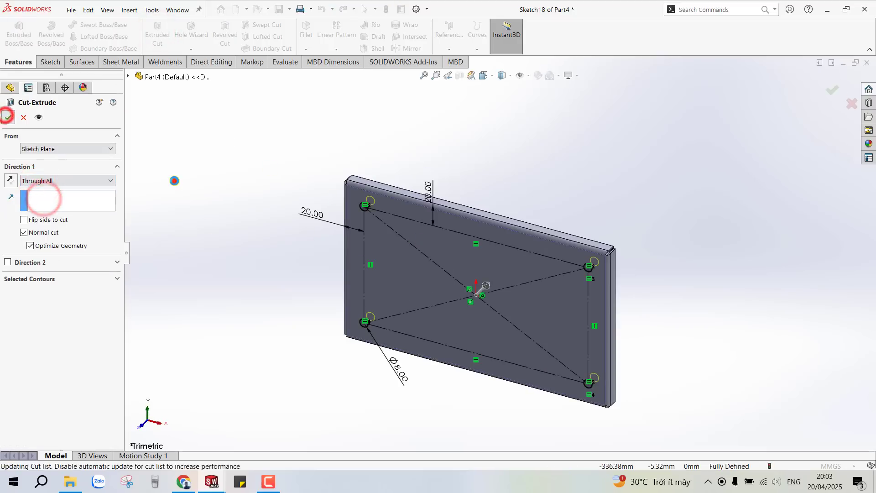
left_click(174, 181)
left_click(257, 195)
left_click(561, 172)
Step: Save the part as 'Bảng điện'
left_click(610, 175)
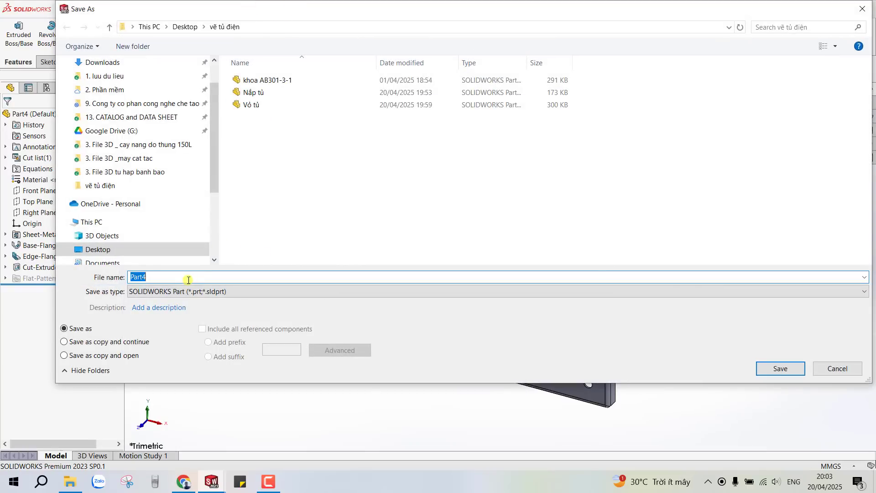
type("Bang")
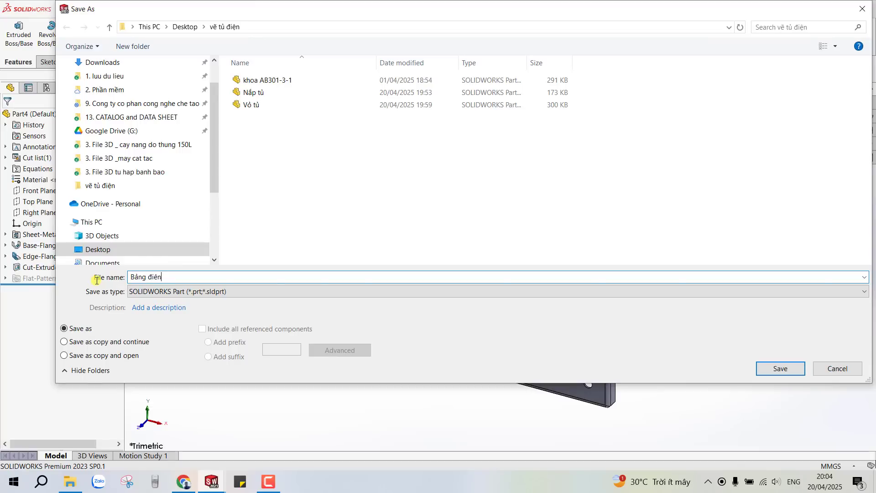
key("Return")
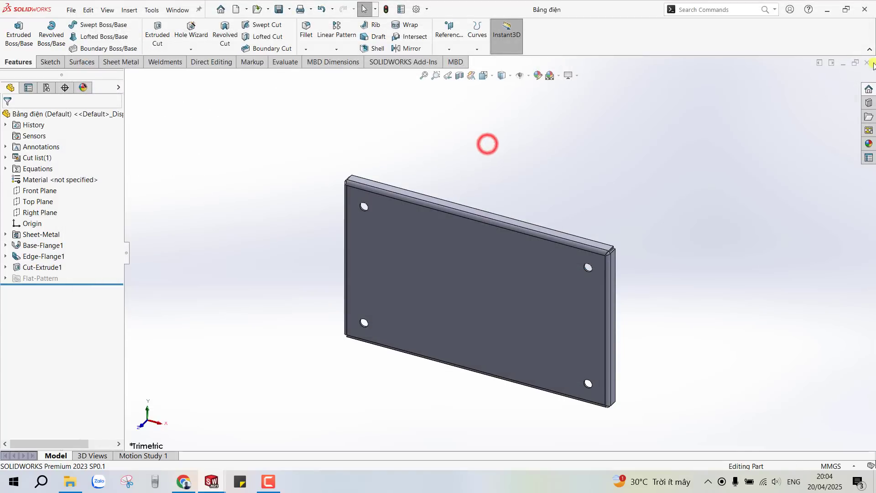
Step: Close the part and insert Bảng điện into the cabinet assembly
left_click(867, 63)
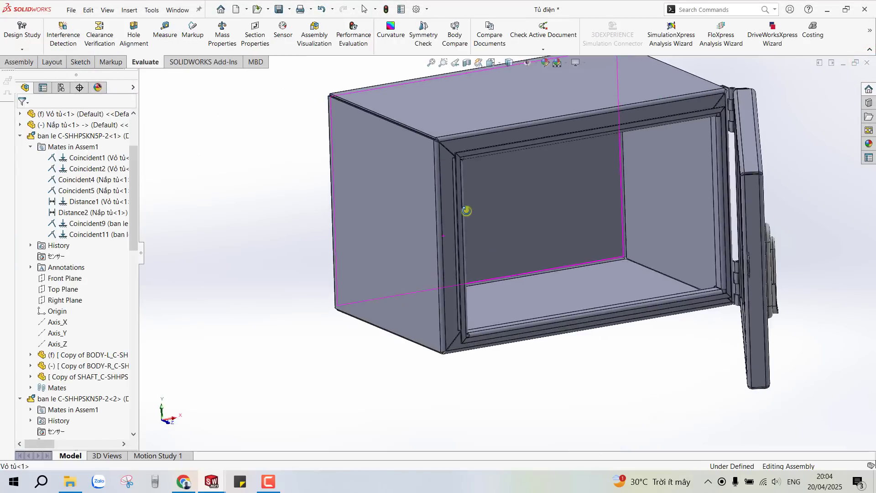
left_click_drag(623, 233, 622, 285)
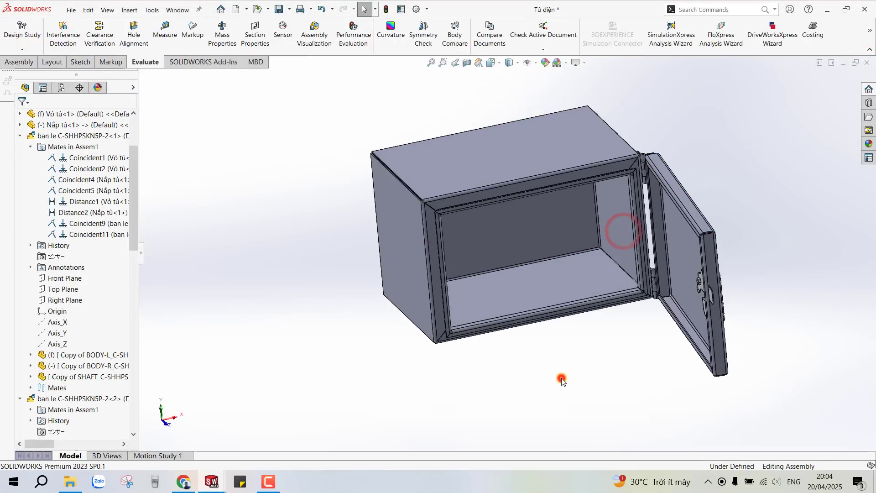
left_click(70, 314)
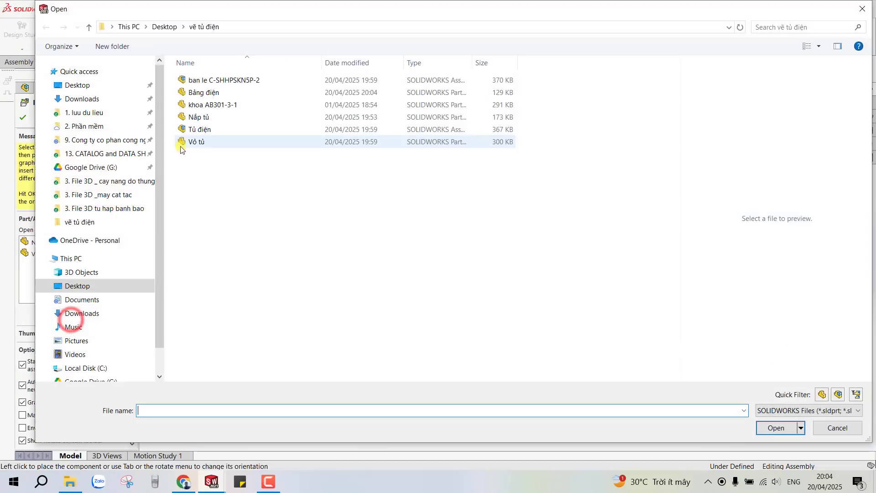
left_click(203, 92)
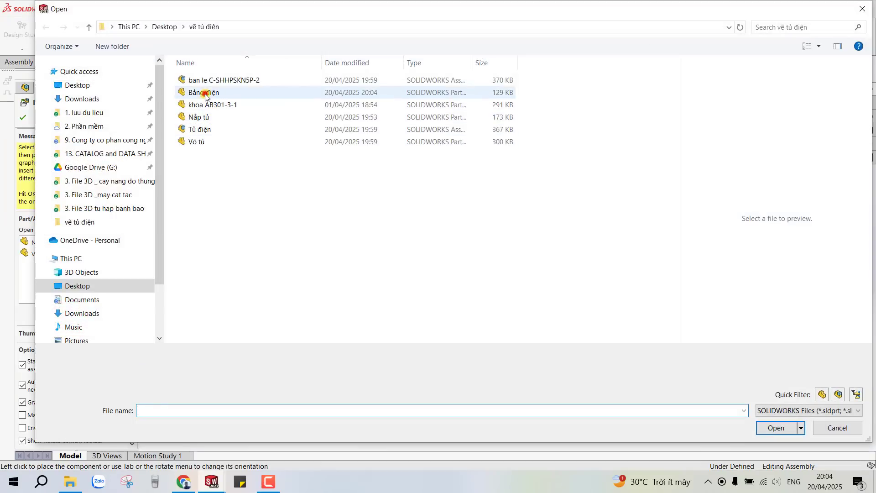
left_click(781, 429)
left_click(547, 364)
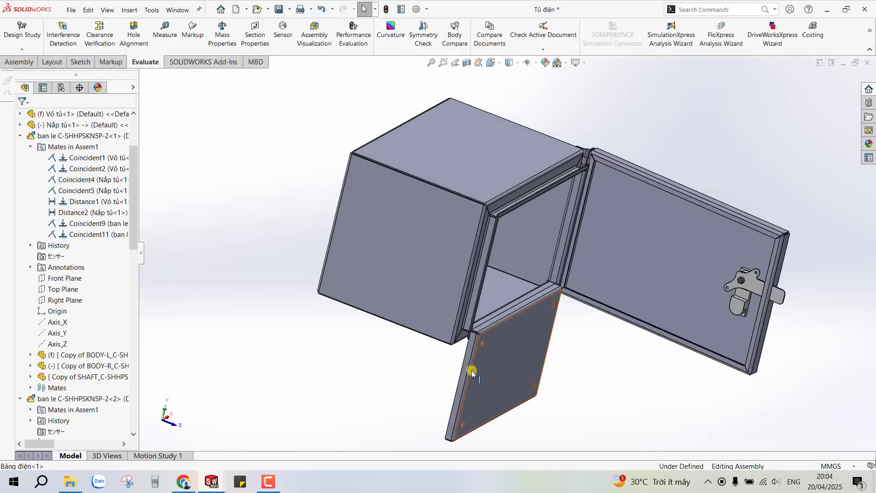
Step: Select a face of the mounting plate and start a mate on it
scroll(472, 370, "down", 10)
left_click(437, 267)
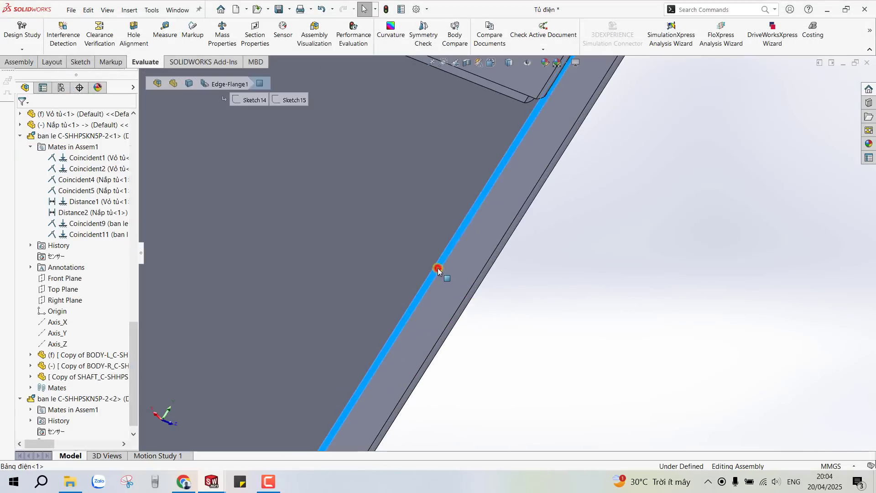
left_click(556, 215)
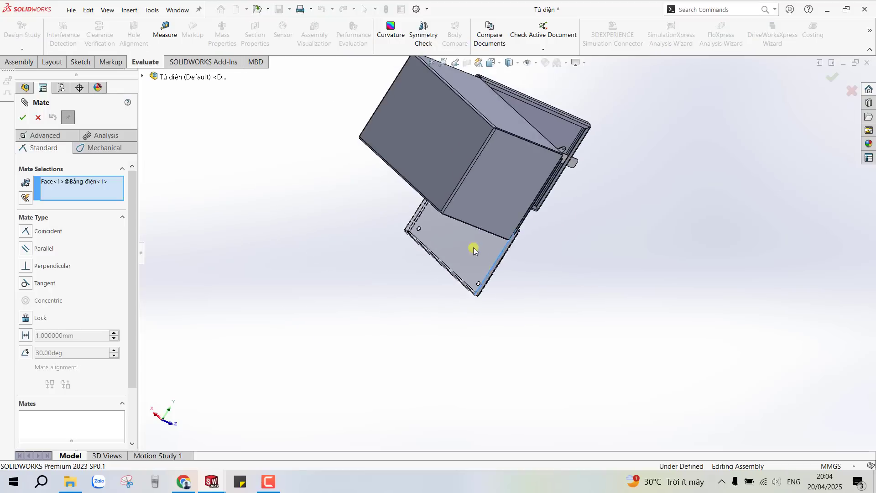
Step: Mate the mounting plate flush against the cabinet's inside back face
left_click(454, 142)
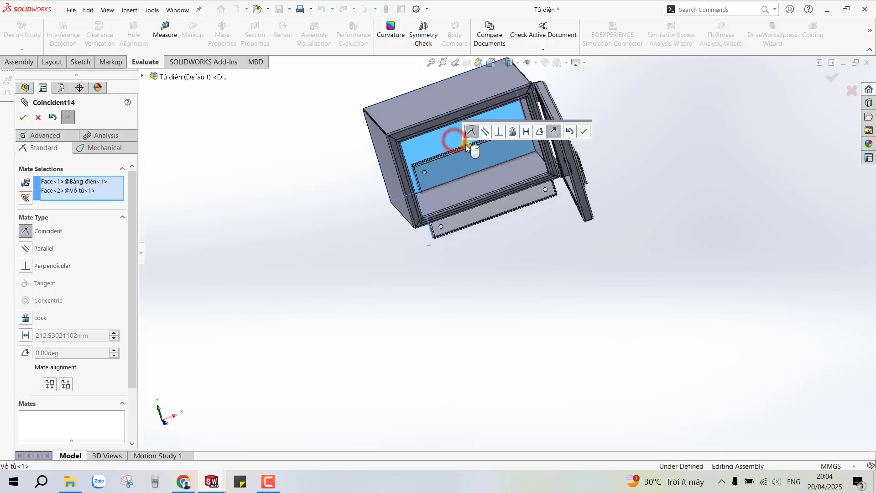
left_click(586, 131)
scroll(465, 180, "down", 3)
mouse_move(465, 180)
middle_mouse_down()
mouse_move(426, 252)
mouse_move(337, 266)
middle_mouse_up()
left_click(414, 248)
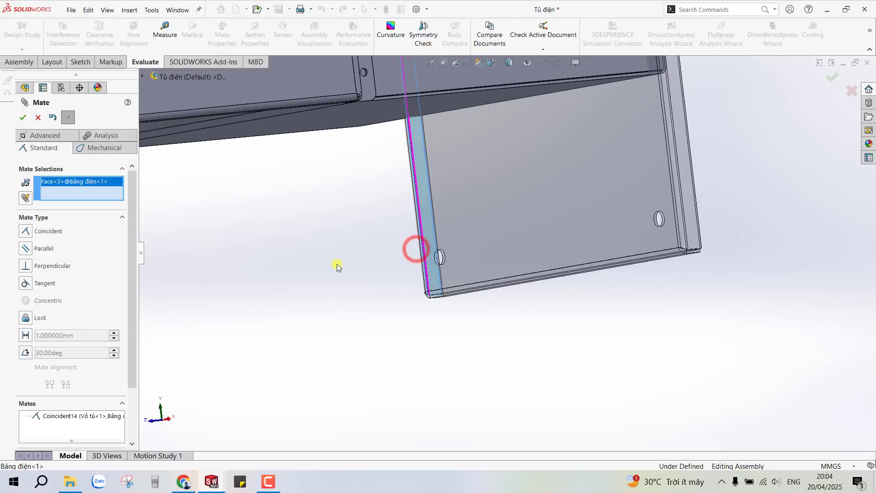
Step: Centre the plate sideways with a width mate between its side faces and the cabinet sides
left_click(45, 135)
left_click(25, 312)
left_click(686, 197)
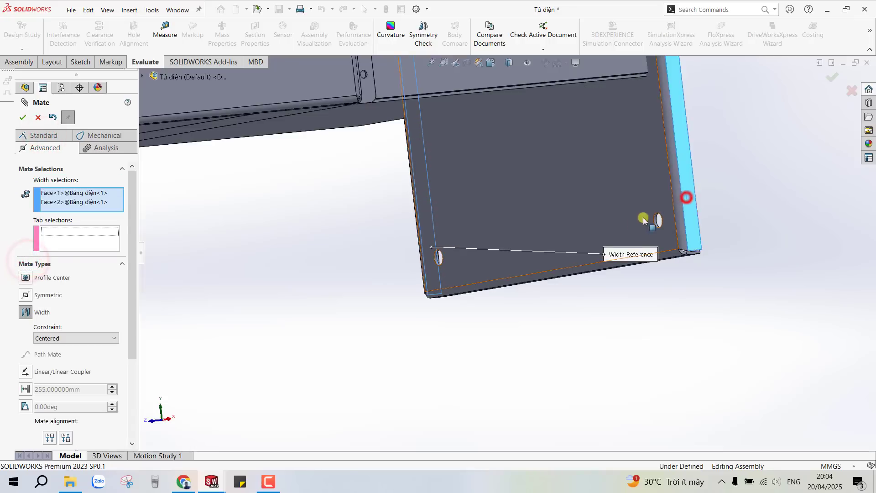
scroll(502, 150, "up", 5)
scroll(502, 151, "up", 3)
left_click(500, 149)
middle_click_drag(503, 149, 274, 161)
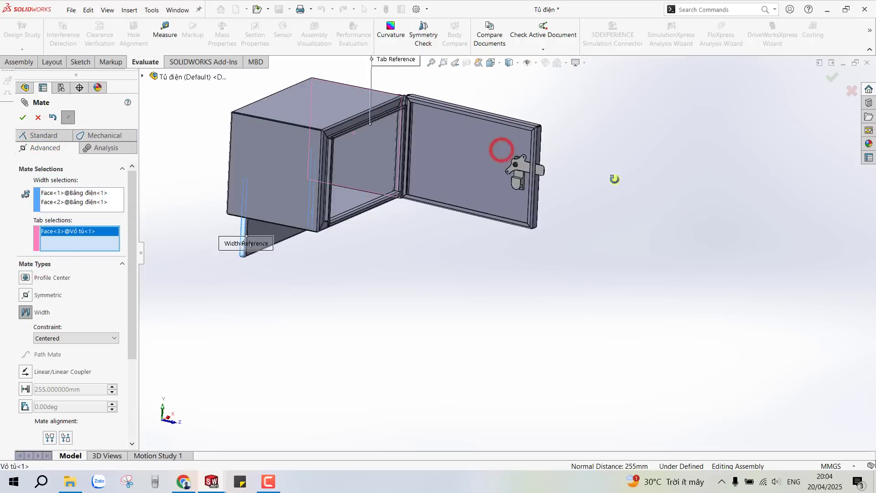
left_click(273, 161)
left_click(22, 118)
Step: Centre the plate vertically with a width mate between its top/bottom edges and the cabinet's top and bottom faces
left_click(249, 237)
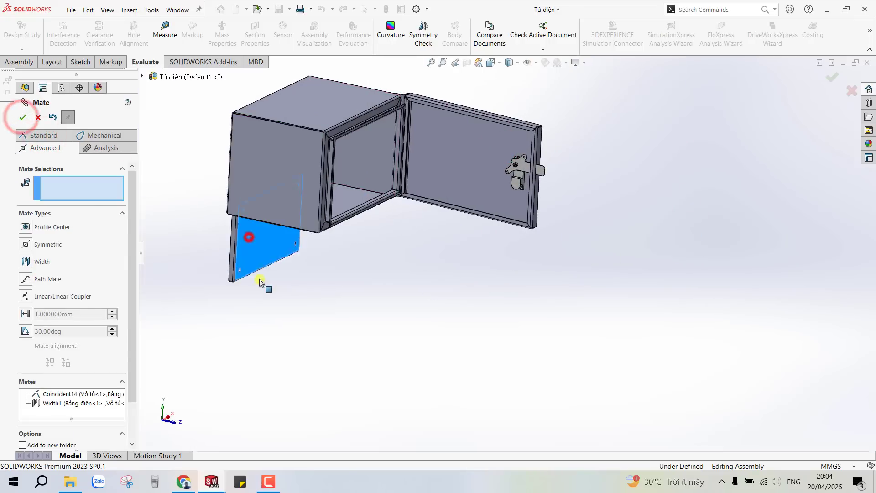
scroll(255, 269, "down", 3)
scroll(273, 244, "down", 1)
left_click(284, 237)
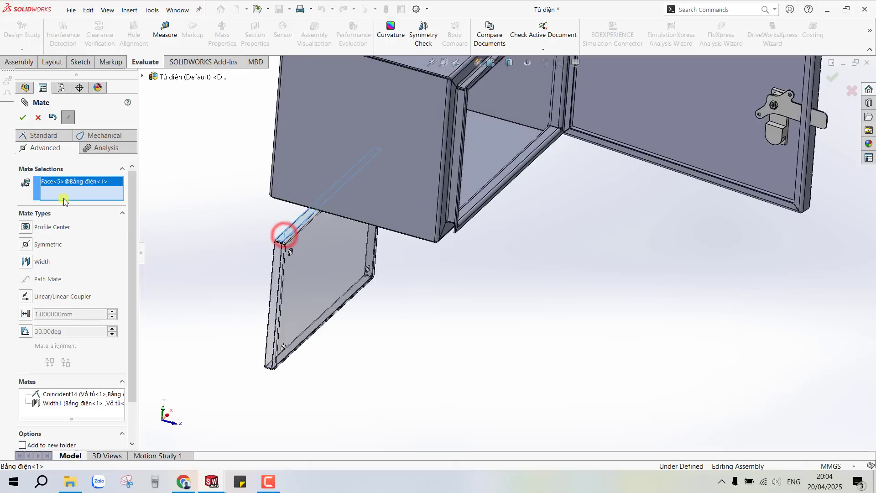
left_click(25, 261)
middle_click_drag(258, 313, 314, 397)
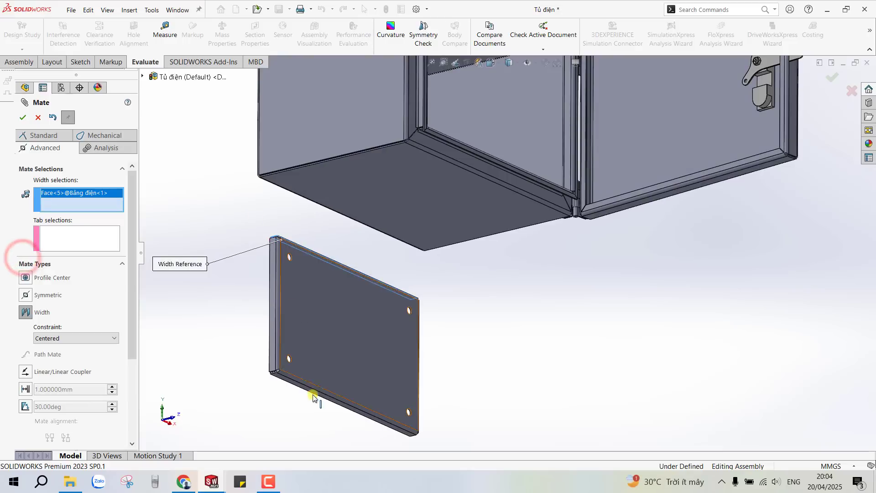
scroll(287, 379, "down", 2)
left_click(315, 351)
scroll(315, 351, "up", 3)
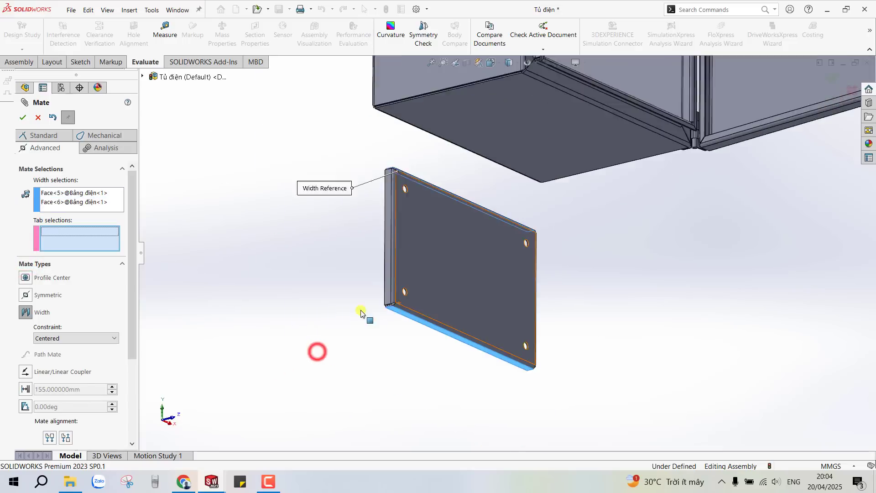
left_click(497, 159)
scroll(488, 164, "up", 3)
middle_click_drag(485, 168, 505, 130)
left_click(504, 124)
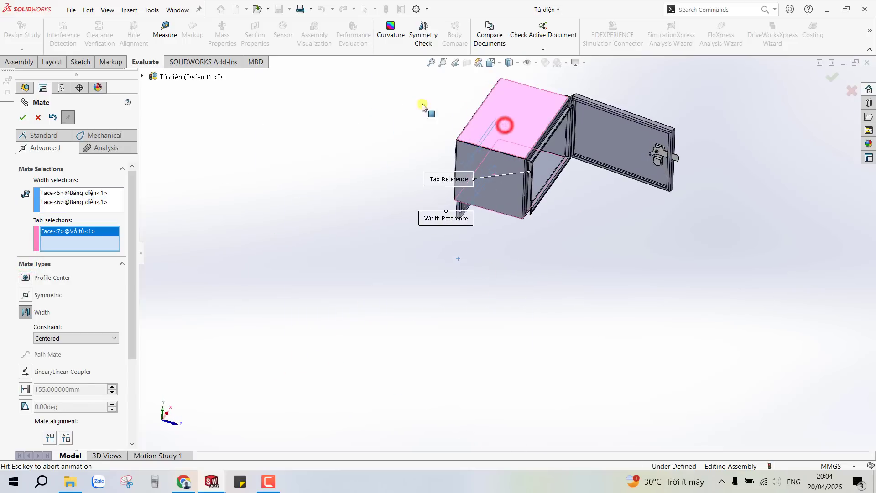
key("Return")
left_click(21, 117)
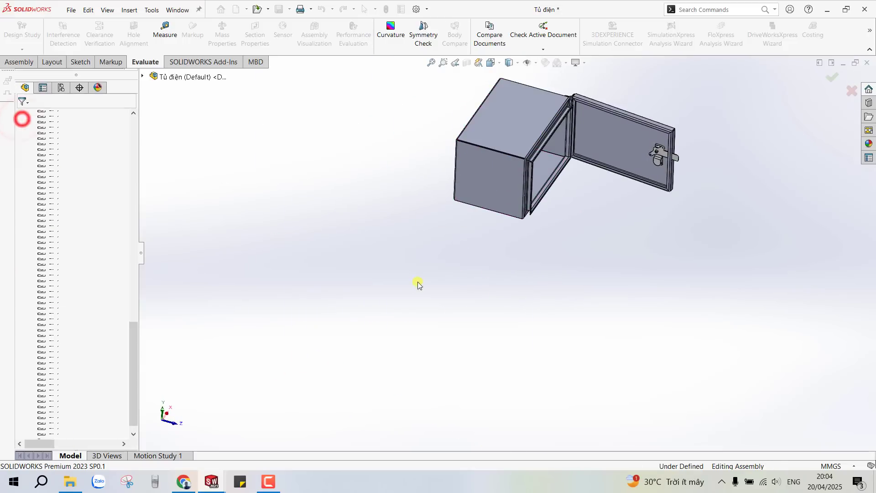
Step: Orbit the cabinet and swing the door to check it from the front
middle_click_drag(417, 284, 445, 253)
scroll(609, 157, "down", 3)
mouse_move(609, 157)
middle_mouse_down()
mouse_move(515, 262)
mouse_move(550, 266)
middle_mouse_up()
mouse_move(564, 268)
left_mouse_down()
mouse_move(518, 303)
mouse_move(512, 293)
left_mouse_up()
middle_click_drag(512, 294, 493, 322)
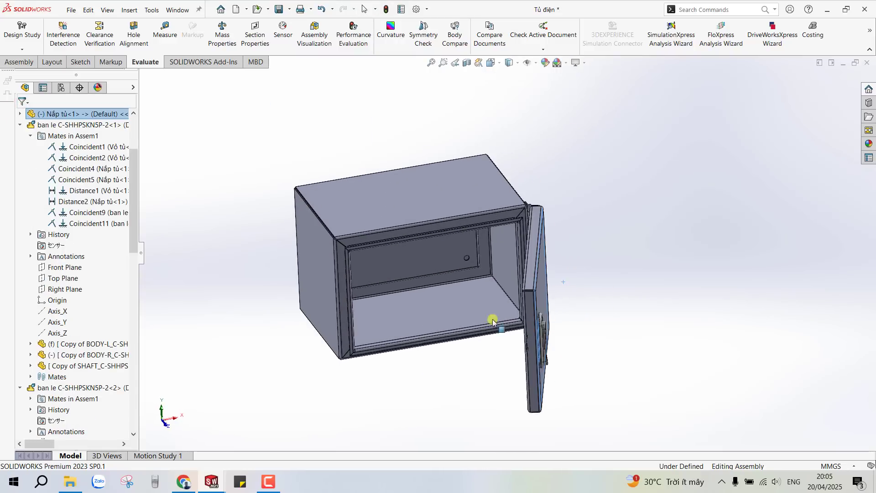
middle_click_drag(469, 355, 479, 388)
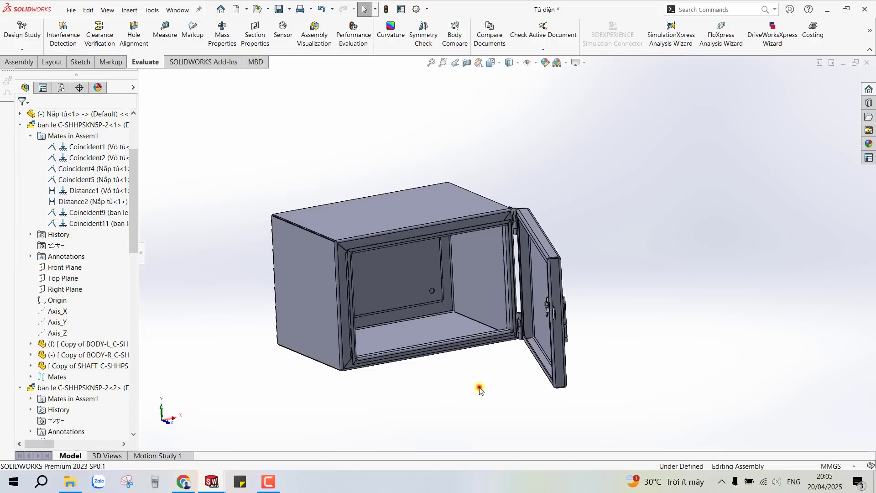
Step: Rebuild and save the Tủ điện assembly
key("ctrl+s")
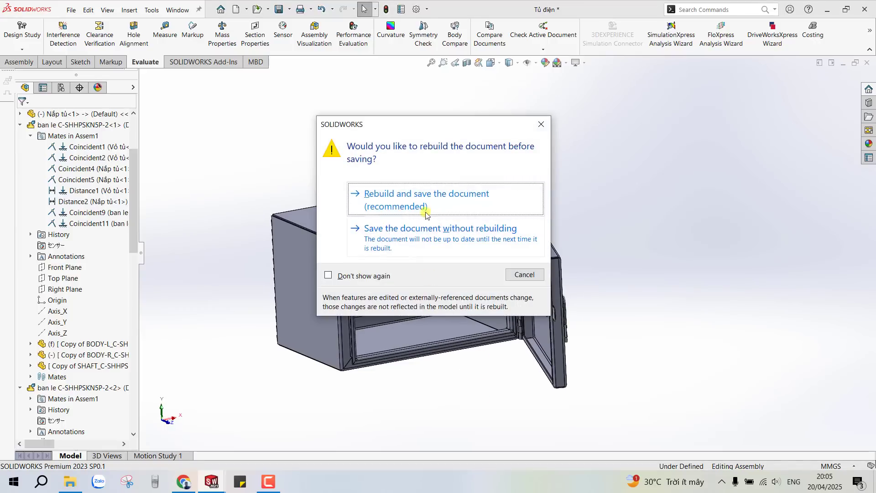
left_click(424, 212)
mouse_move(424, 212)
middle_mouse_down()
mouse_move(465, 248)
mouse_move(446, 260)
mouse_move(441, 388)
middle_mouse_up()
Step: Collapse the FeatureManager tree and choose Make Drawing from Part/Assembly
left_click(20, 125)
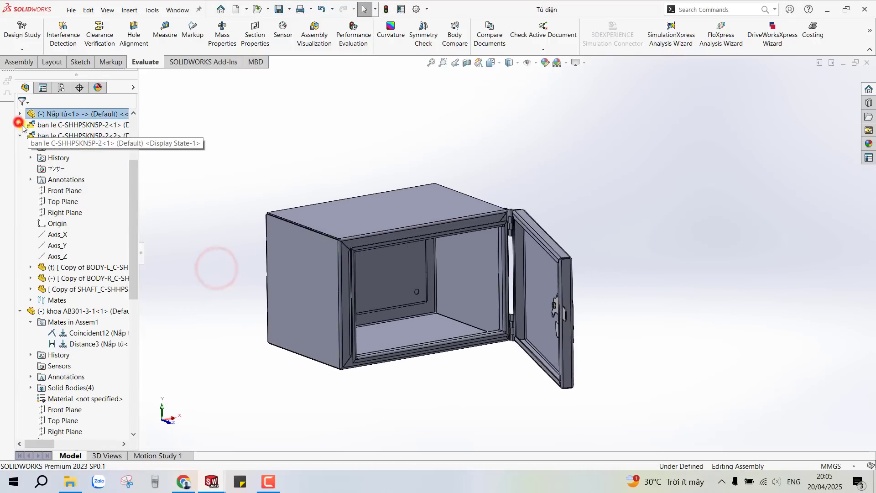
left_click(19, 147)
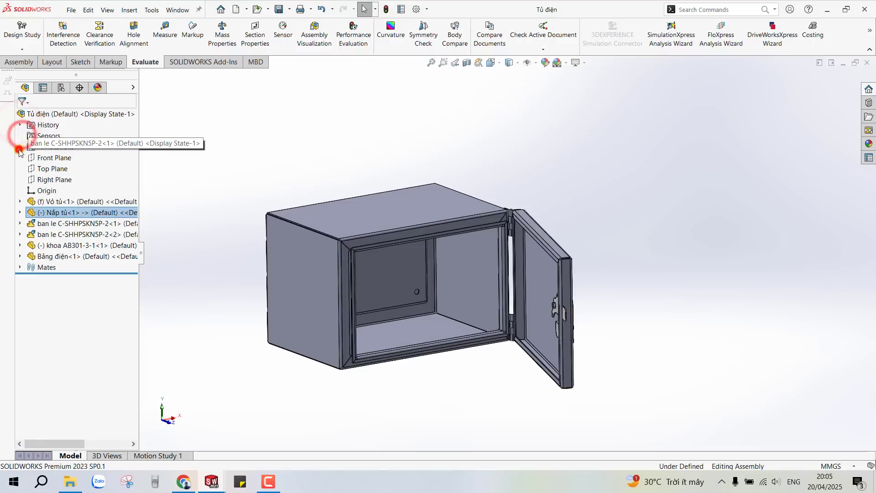
left_click(247, 9)
left_click(244, 31)
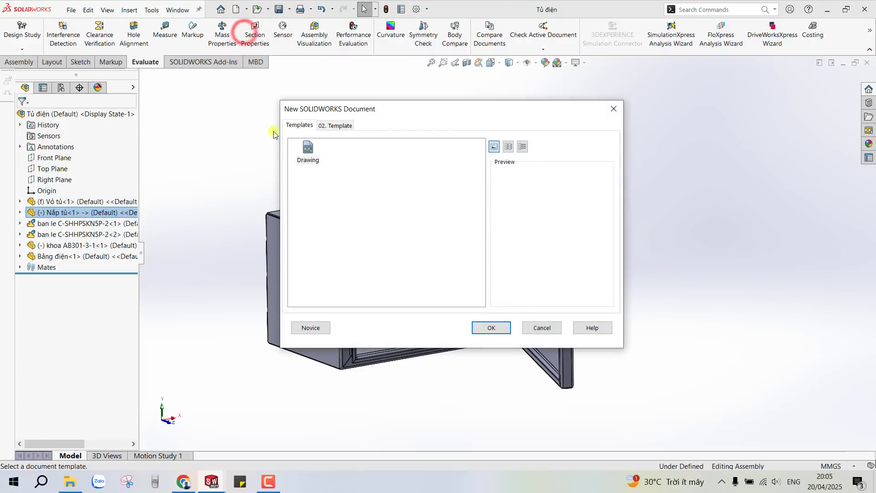
Step: Create the drawing from the Drawing template on an A4 (ANSI) Landscape sheet at 1:1 scale
left_click(489, 333)
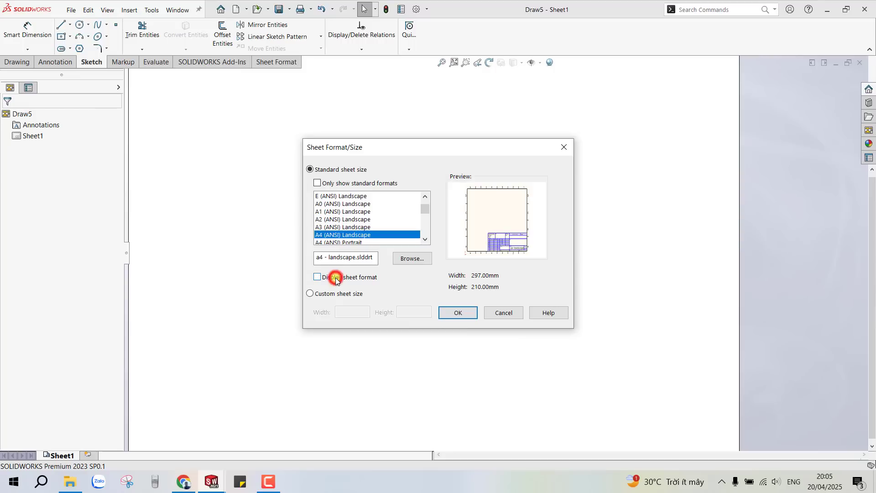
left_click(453, 314)
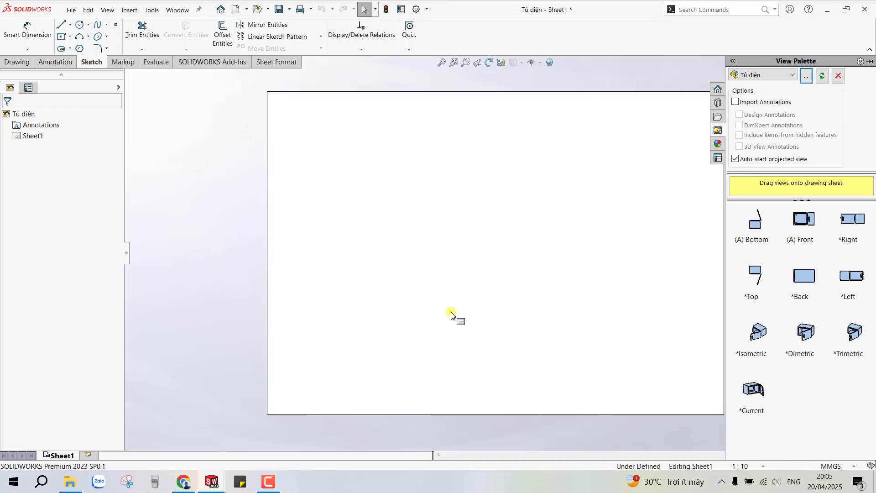
left_click(743, 466)
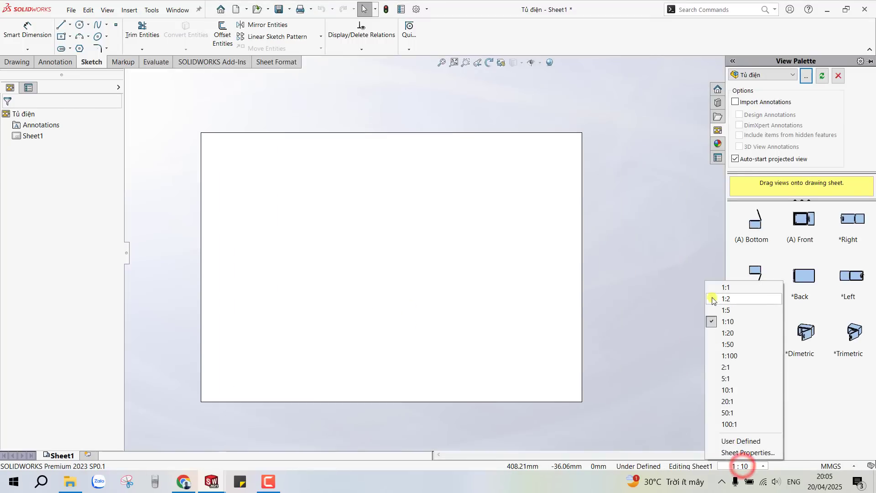
left_click(727, 288)
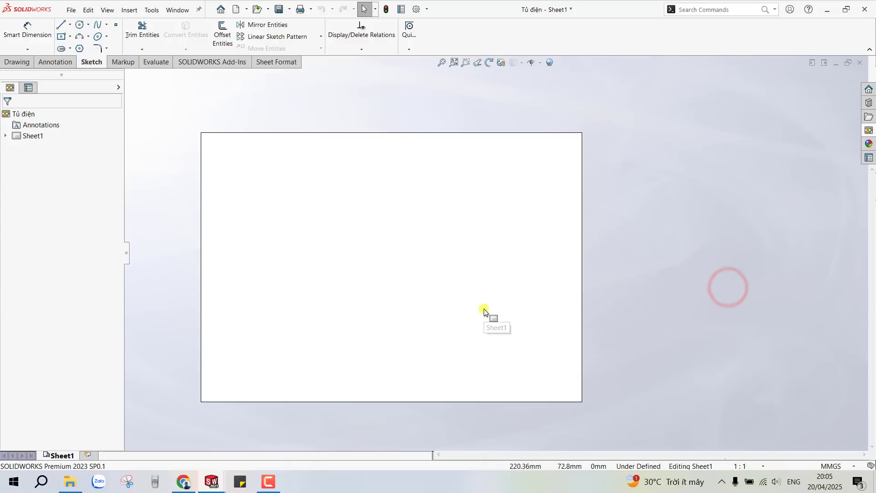
Step: Place the cabinet's Isometric view from the View Palette onto the sheet
left_click(867, 131)
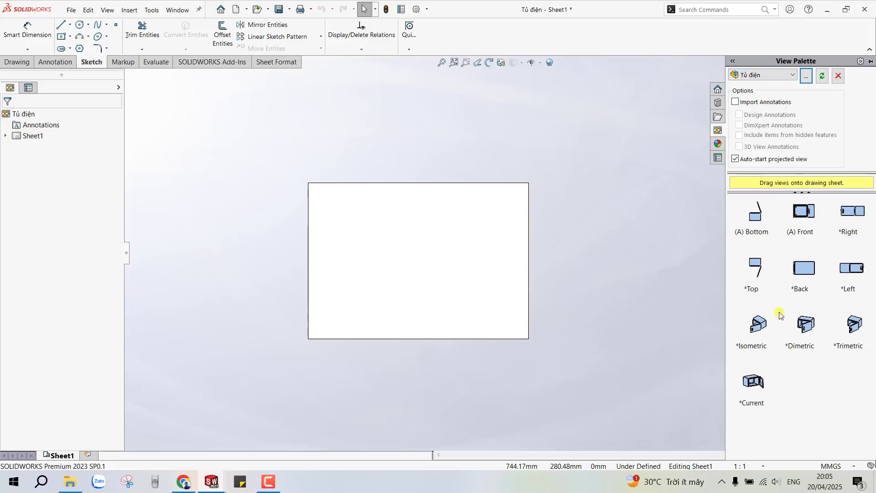
left_click_drag(760, 325, 620, 307)
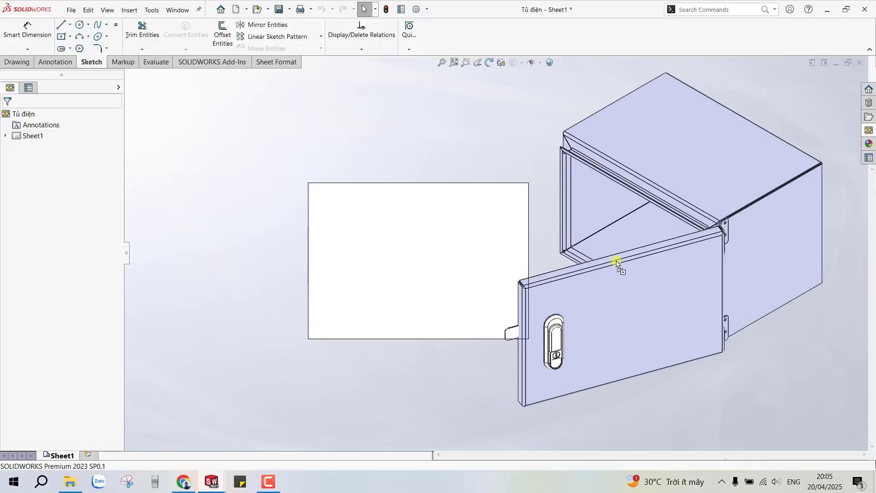
scroll(548, 305, "up", 3)
left_click(481, 296)
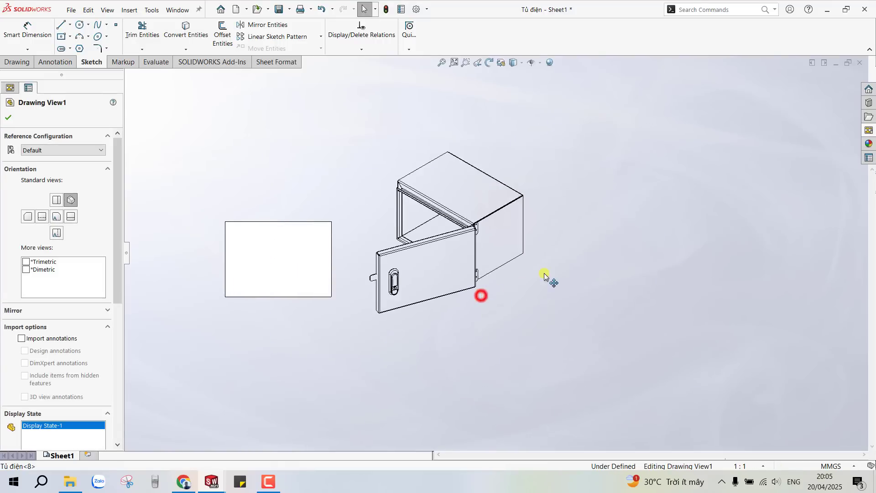
left_click(868, 130)
Step: Place the Vỏ tủ flat pattern view right of the isometric view
left_click(803, 79)
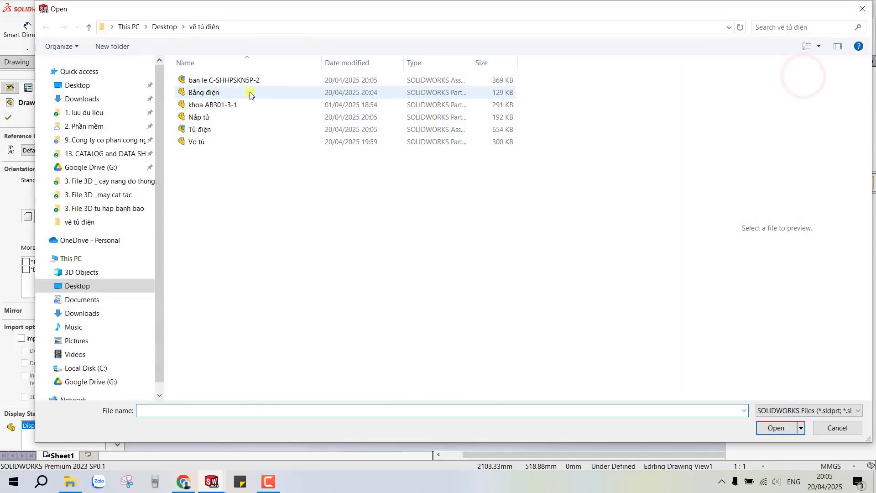
left_click(200, 142)
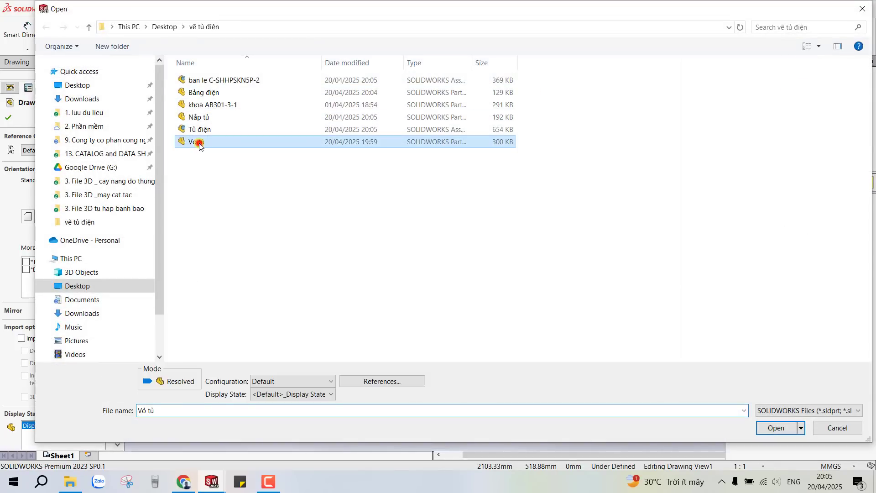
left_click(769, 432)
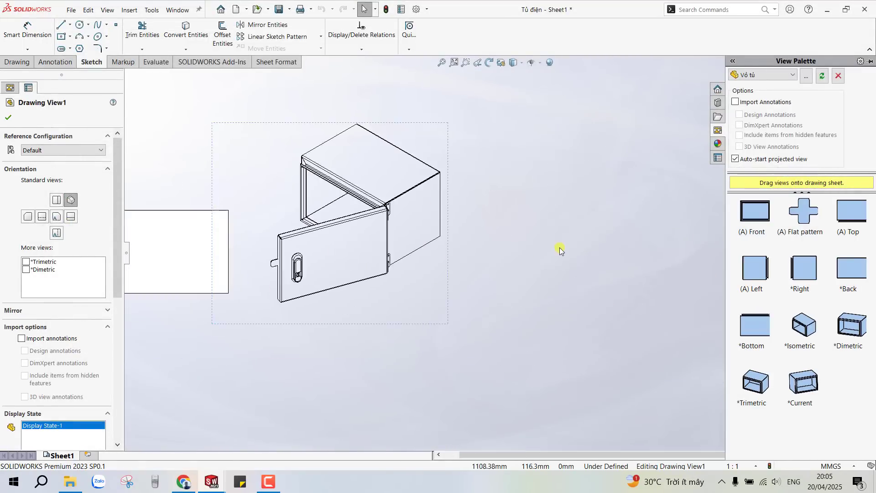
left_click_drag(630, 217, 617, 206)
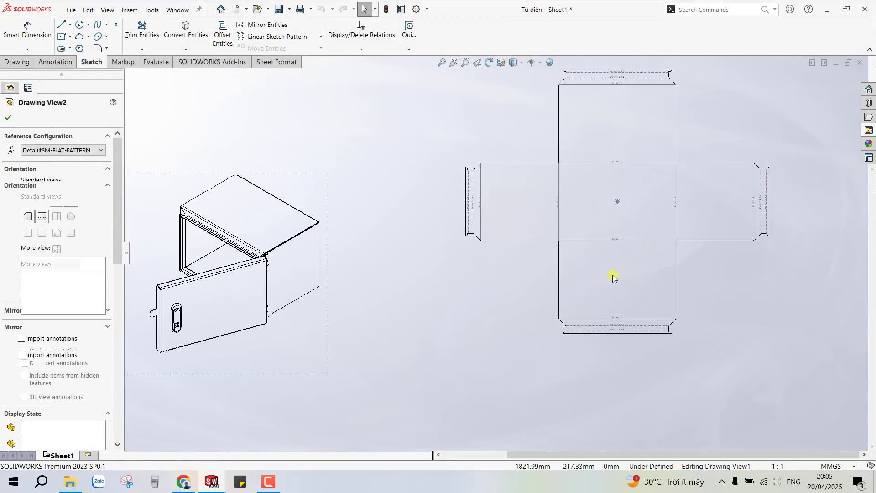
left_click(835, 85)
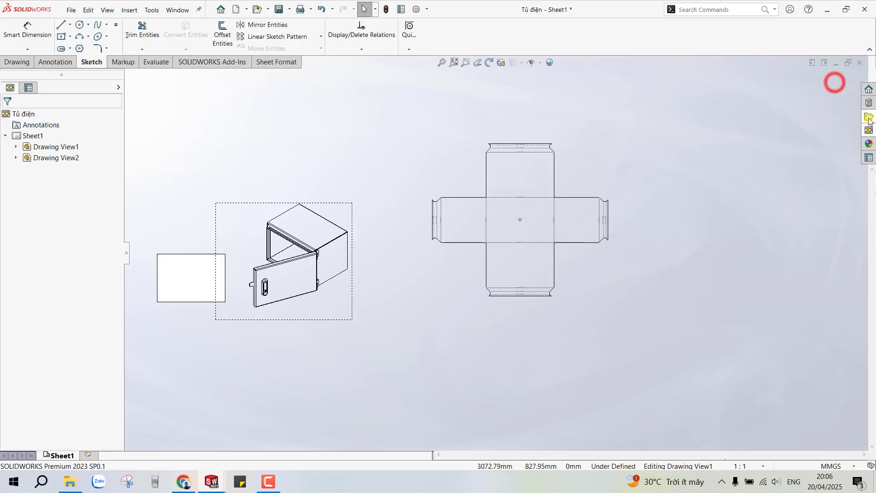
Step: Place the Nắp tủ door's flat pattern view below the body's pattern
left_click(868, 130)
left_click(807, 82)
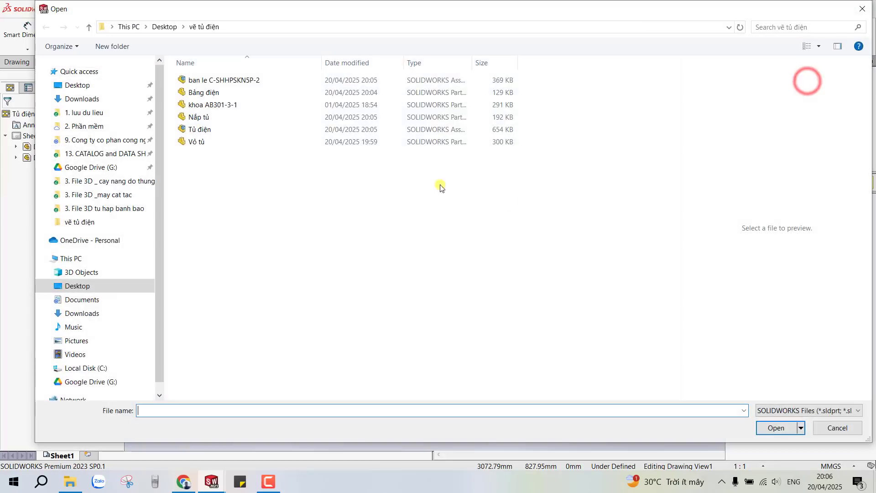
left_click(204, 92)
left_click(203, 118)
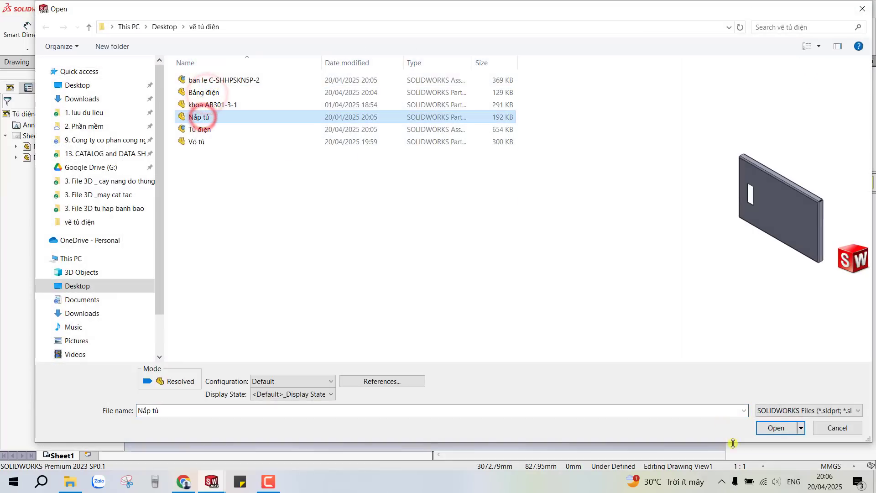
left_click(773, 427)
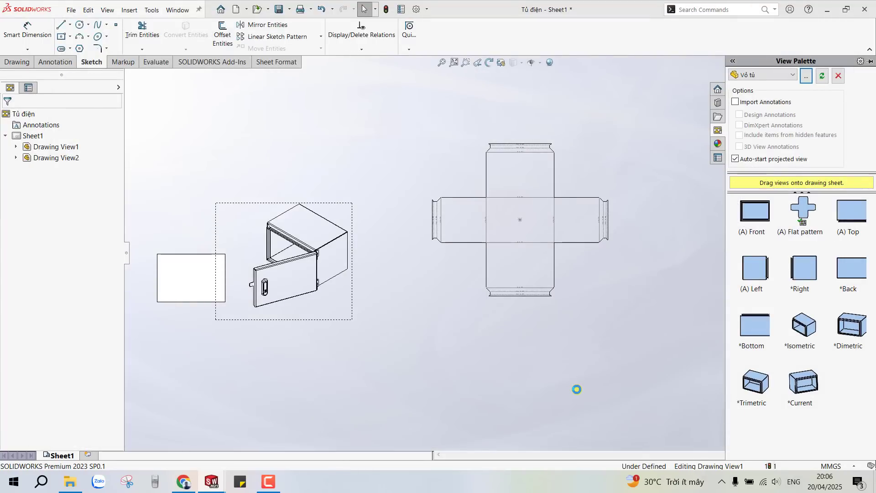
scroll(577, 389, "down", 2)
middle_click_drag(576, 387, 272, 258)
mouse_move(796, 214)
left_mouse_down()
mouse_move(379, 263)
mouse_move(459, 324)
left_mouse_up()
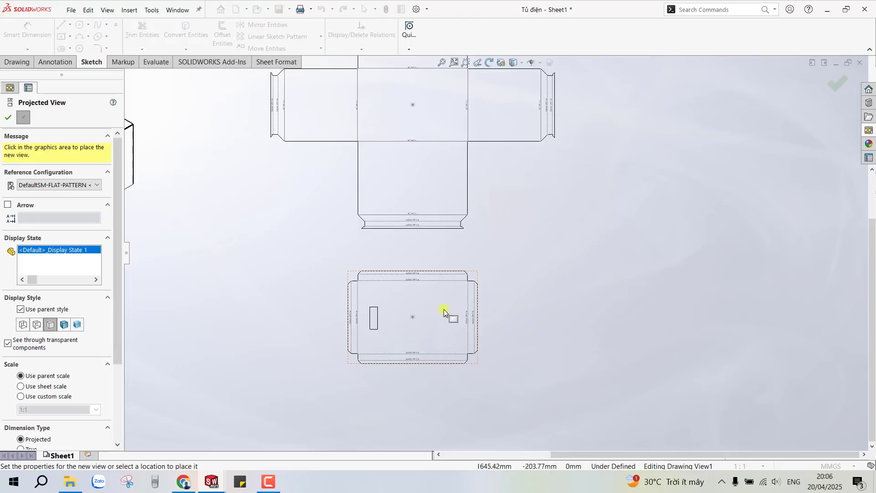
scroll(495, 256, "up", 3)
left_click(838, 82)
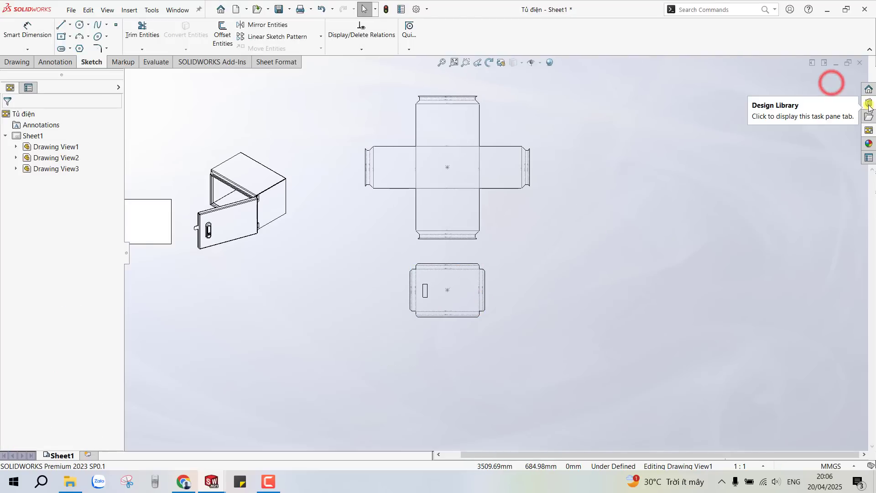
Step: Place the Bảng điện mounting plate's flat pattern view on the sheet
left_click(868, 130)
left_click(808, 76)
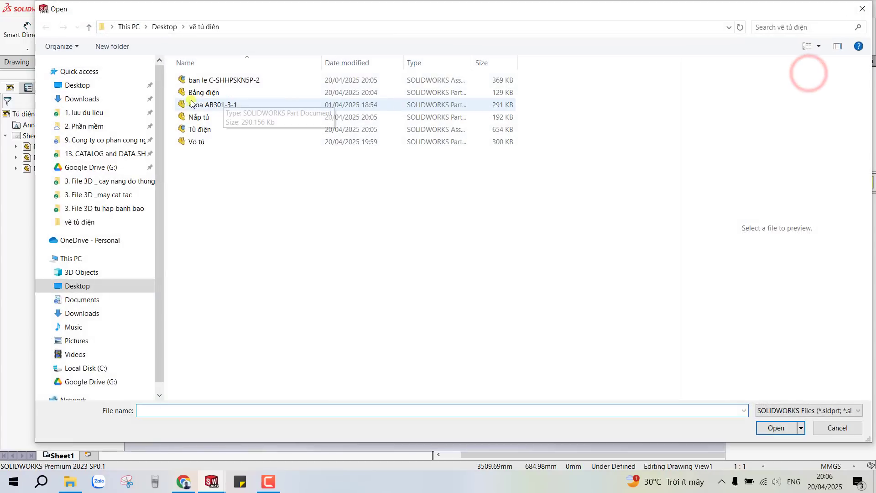
left_click(197, 117)
left_click(203, 93)
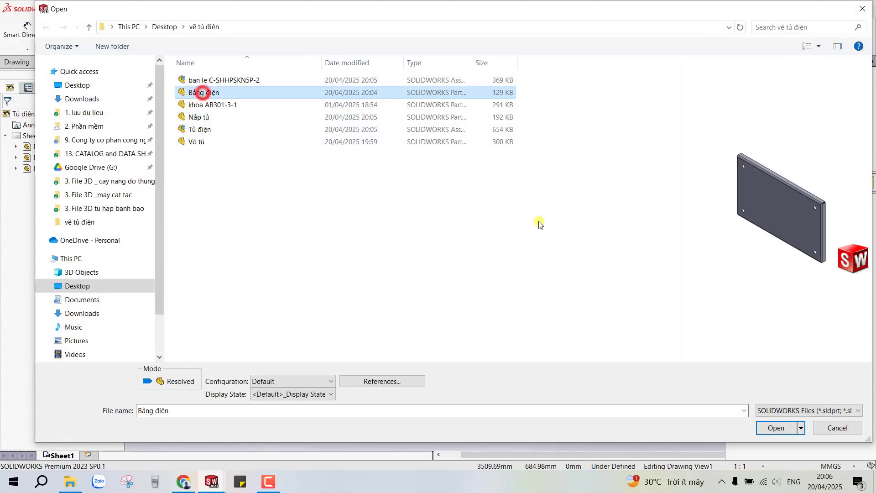
left_click(776, 428)
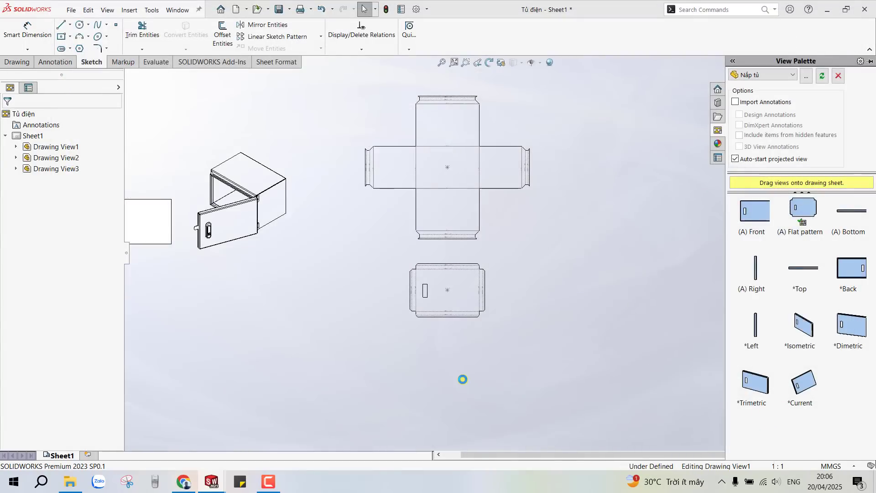
scroll(463, 379, "down", 3)
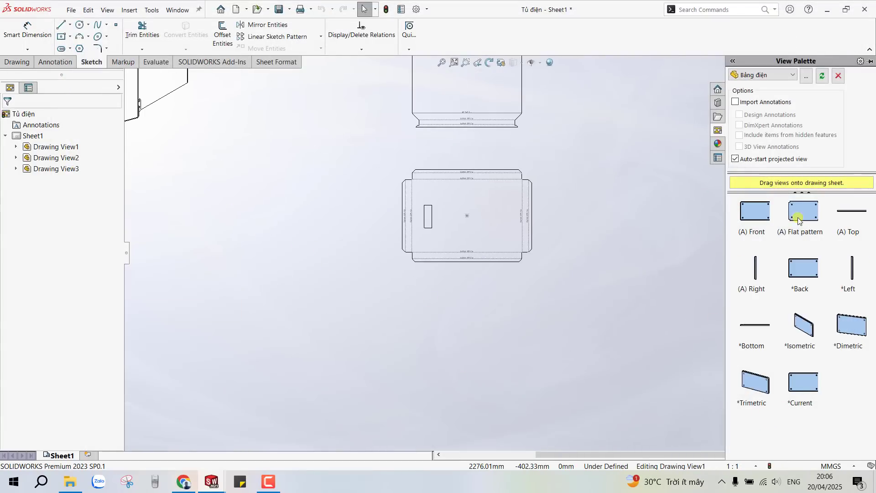
left_click_drag(798, 219, 502, 328)
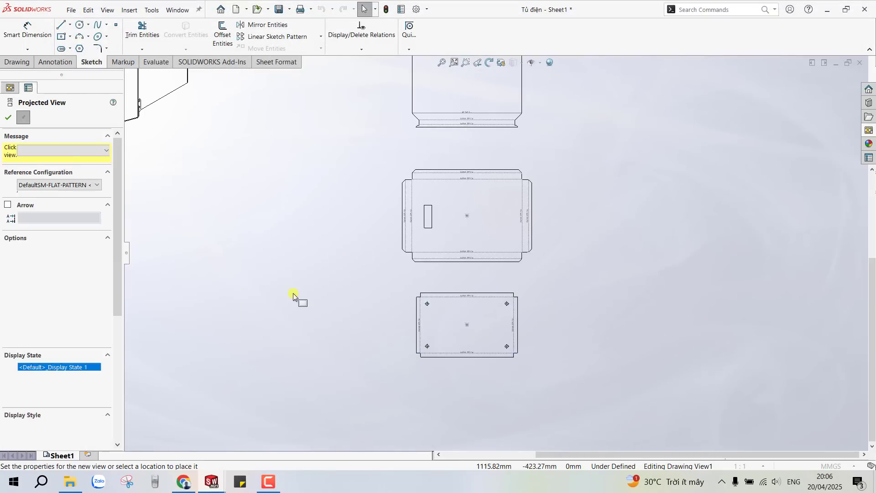
left_click(7, 115)
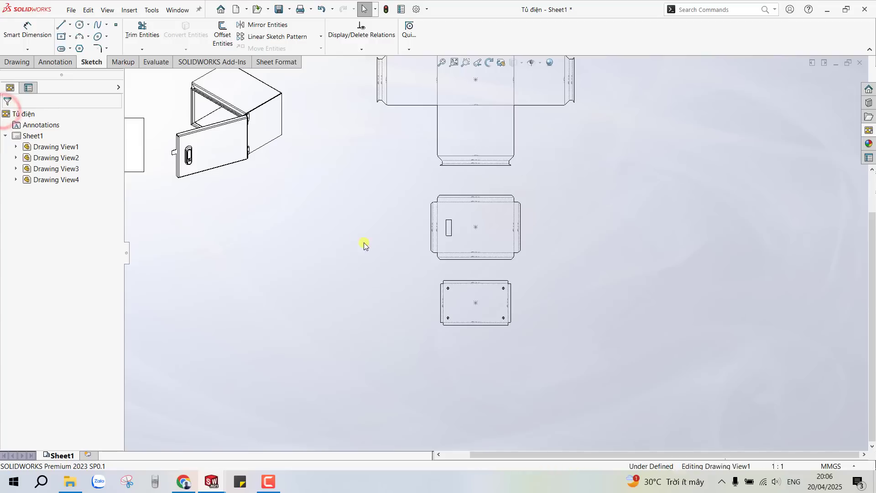
Step: Save the drawing as Tủ điện with rebuild, then return to the Tủ điện assembly window
scroll(361, 244, "down", 3)
scroll(357, 255, "down", 3)
scroll(410, 298, "up", 1)
scroll(532, 297, "down", 2)
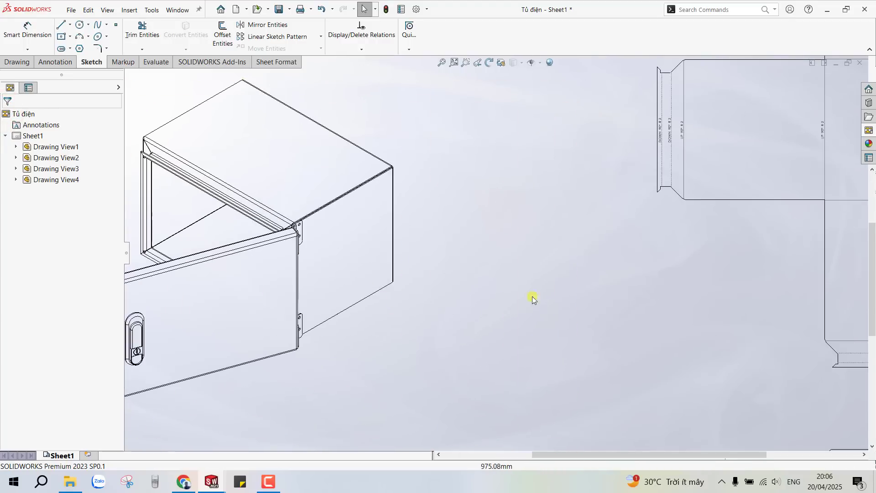
scroll(558, 221, "down", 2)
scroll(540, 264, "up", 1)
scroll(561, 287, "up", 2)
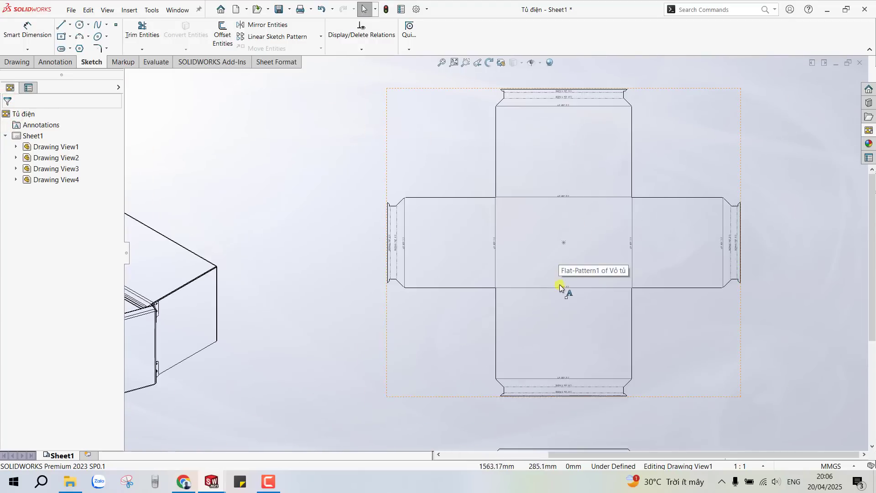
scroll(532, 192, "up", 1)
scroll(514, 308, "down", 3)
scroll(520, 314, "down", 2)
scroll(532, 317, "down", 1)
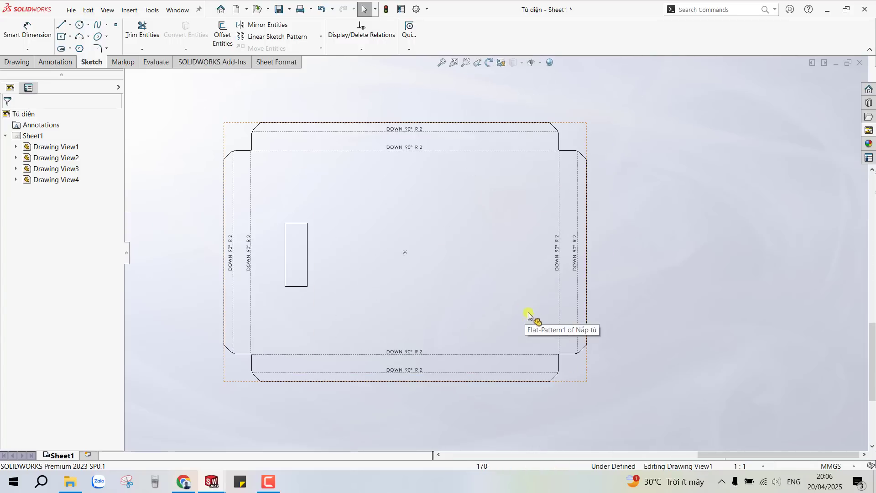
scroll(514, 274, "up", 3)
scroll(578, 328, "up", 1)
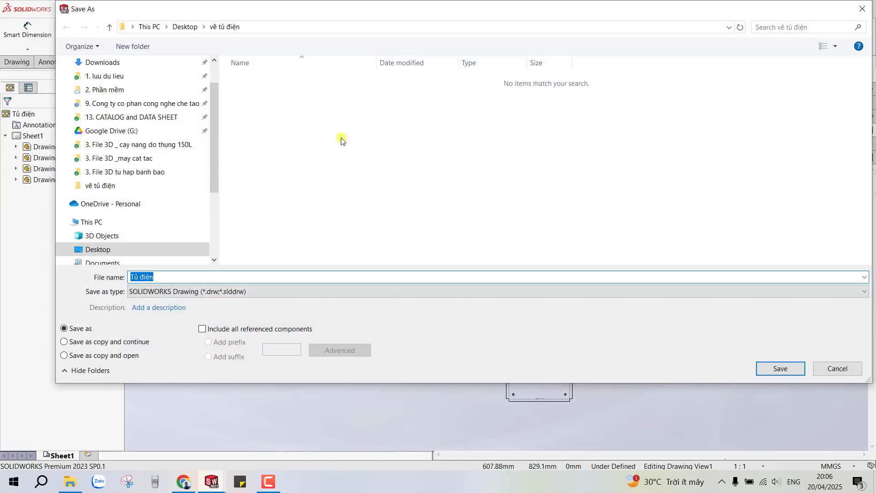
left_click(768, 370)
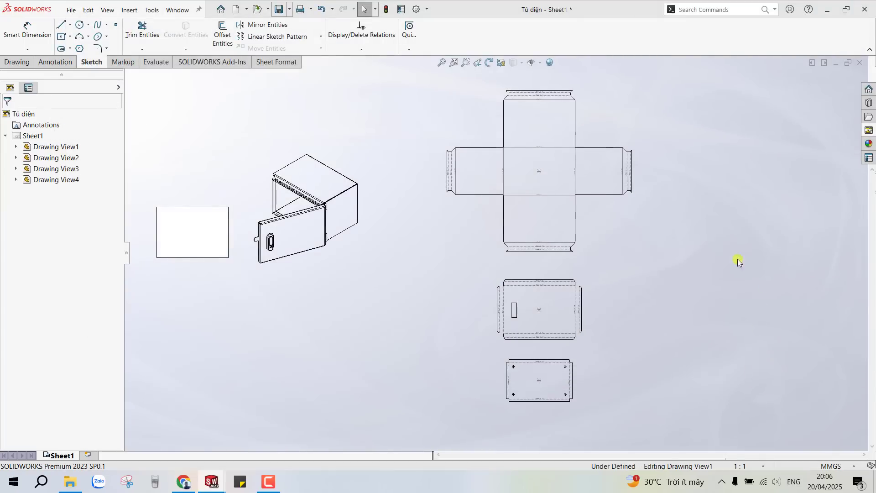
left_click(412, 205)
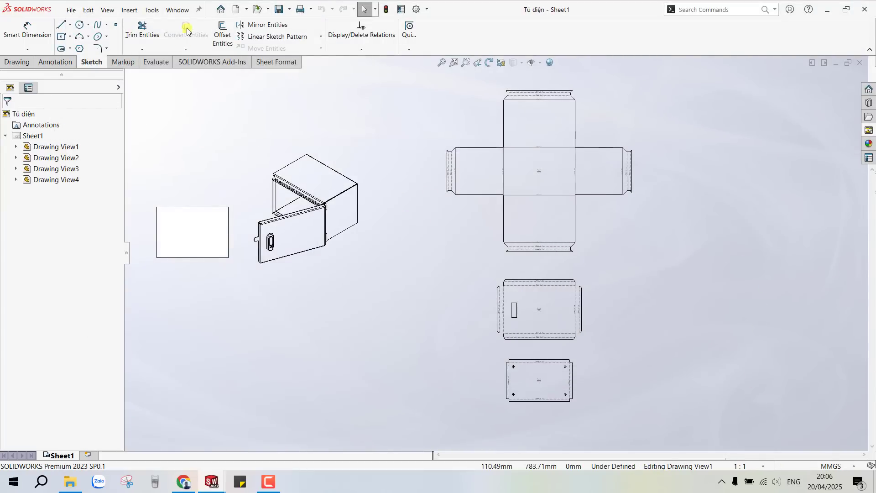
left_click(196, 123)
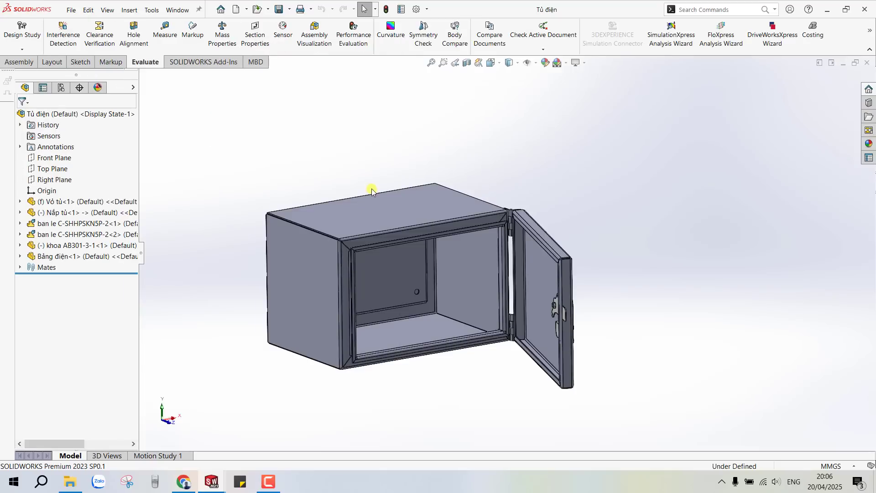
Step: Snap to the isometric view and drag the Nắp tủ door wide open about its hinges
middle_click_drag(371, 190, 492, 172)
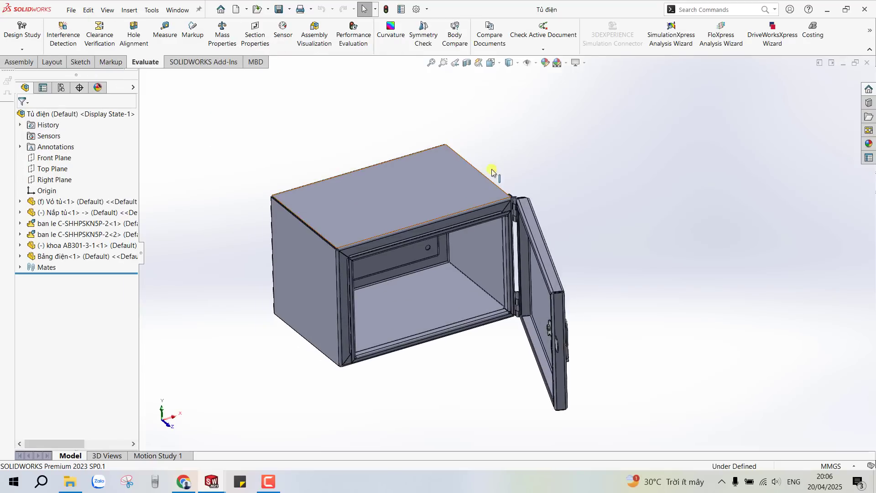
left_click(588, 64)
middle_click_drag(670, 215, 450, 277)
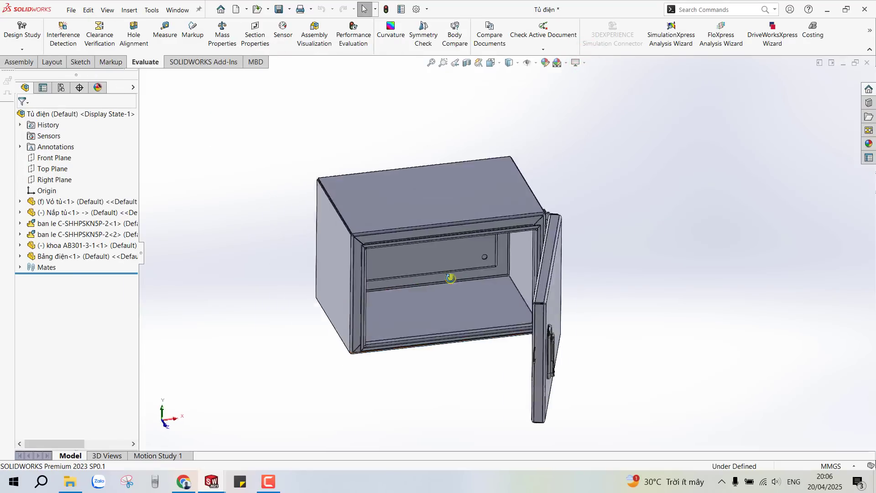
key("ctrl+7")
mouse_move(496, 226)
middle_mouse_down()
mouse_move(584, 188)
mouse_move(524, 202)
middle_mouse_up()
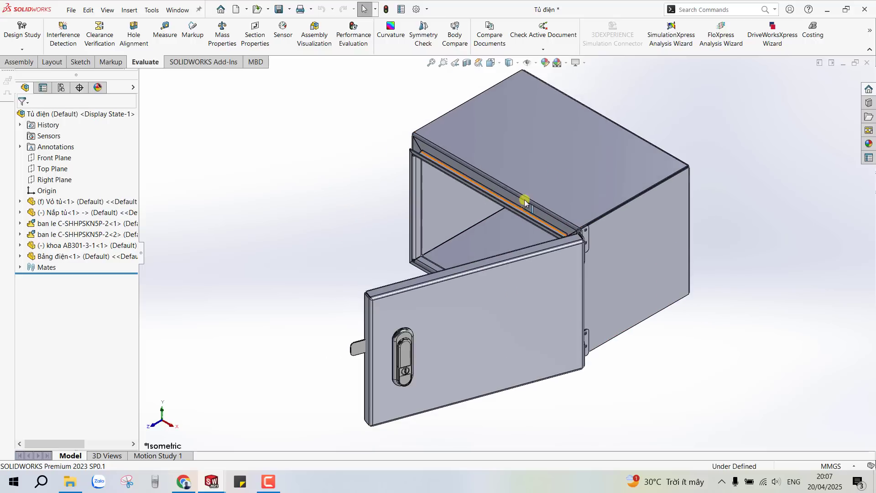
mouse_move(407, 303)
left_mouse_down()
mouse_move(457, 279)
mouse_move(524, 269)
mouse_move(430, 244)
mouse_move(429, 158)
mouse_move(420, 156)
left_mouse_up()
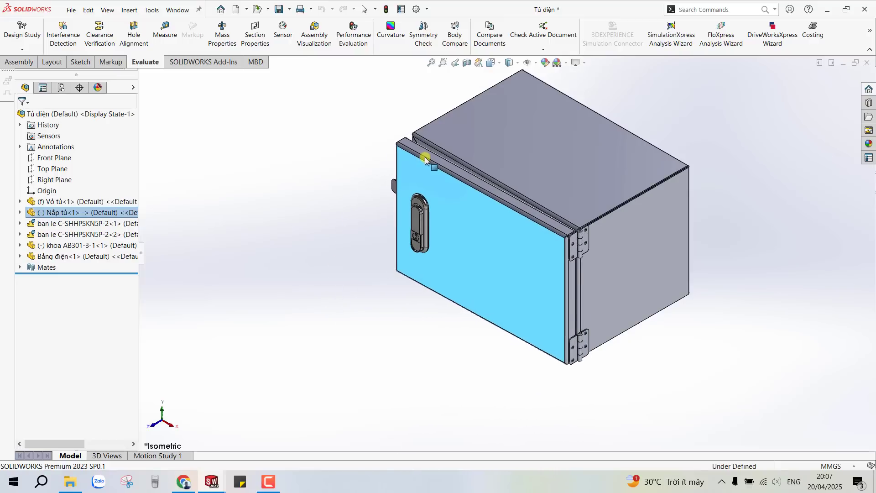
mouse_move(419, 156)
middle_mouse_down()
mouse_move(434, 179)
mouse_move(591, 179)
middle_mouse_up()
scroll(591, 179, "up", 3)
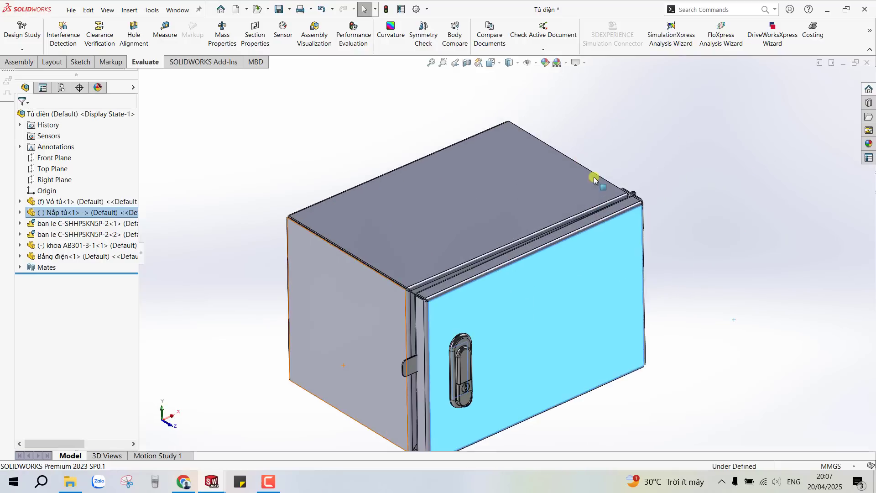
left_click(705, 201)
mouse_move(519, 308)
left_mouse_down()
mouse_move(604, 319)
mouse_move(713, 294)
mouse_move(733, 277)
left_mouse_up()
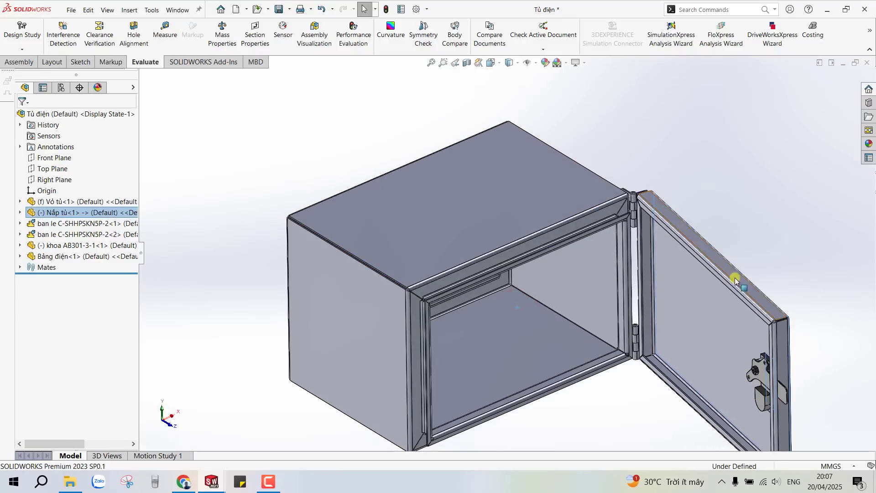
scroll(631, 366, "down", 2)
scroll(562, 349, "up", 2)
Step: Apply Inox 304 to the Vỏ tủ body and Nắp tủ door, and assign a material to Bảng điện
right_click(495, 313)
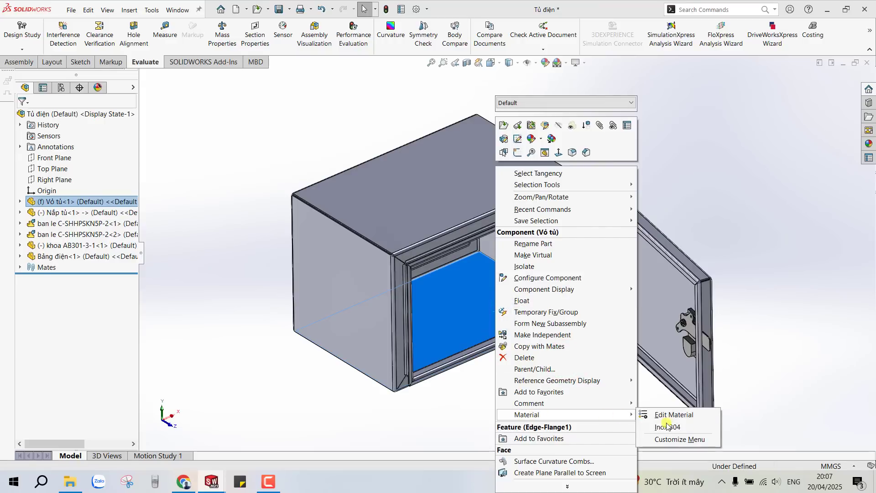
left_click(667, 426)
left_click(595, 417)
right_click(623, 301)
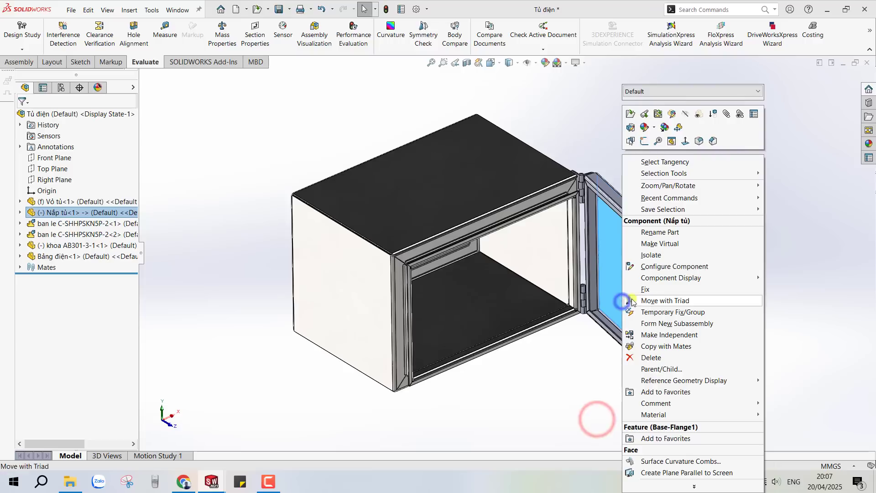
mouse_move(653, 414)
left_click(790, 426)
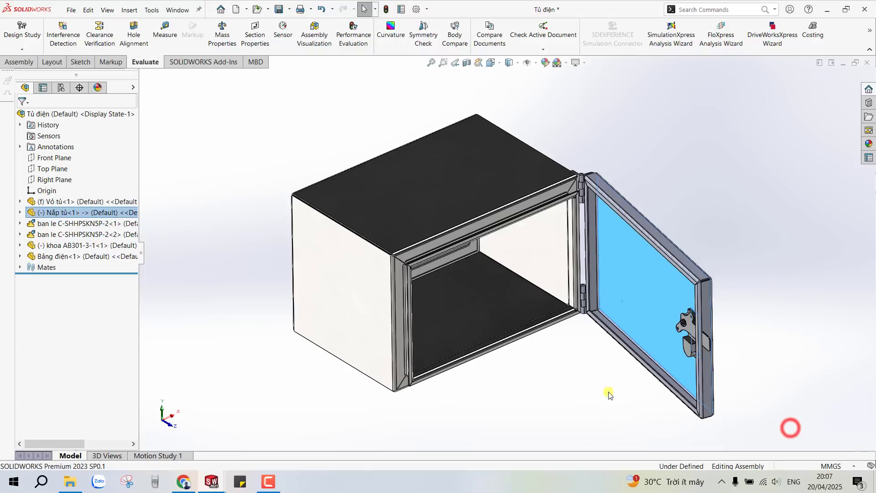
left_click(608, 395)
middle_click_drag(557, 352, 466, 261)
right_click(465, 262)
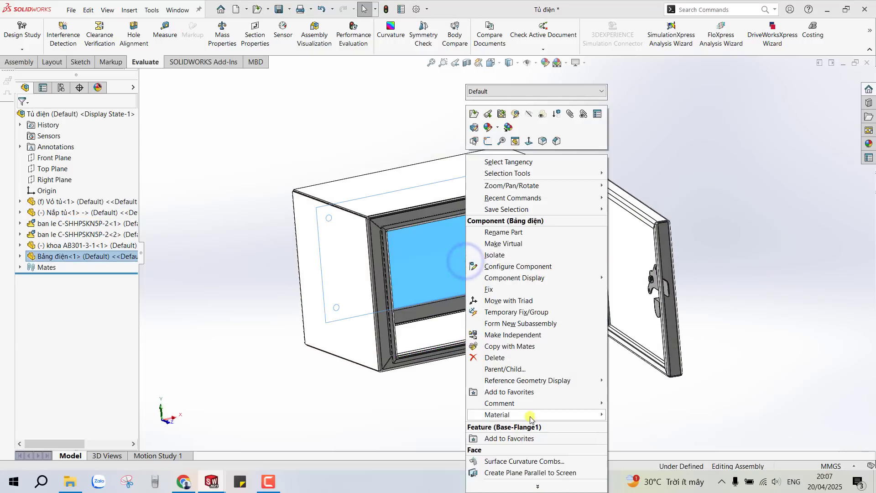
mouse_move(497, 414)
left_click(634, 425)
Step: Swing the door nearly shut and return to the isometric view
mouse_move(550, 393)
middle_mouse_down()
mouse_move(598, 349)
mouse_move(549, 356)
middle_mouse_up()
left_click_drag(609, 276, 545, 271)
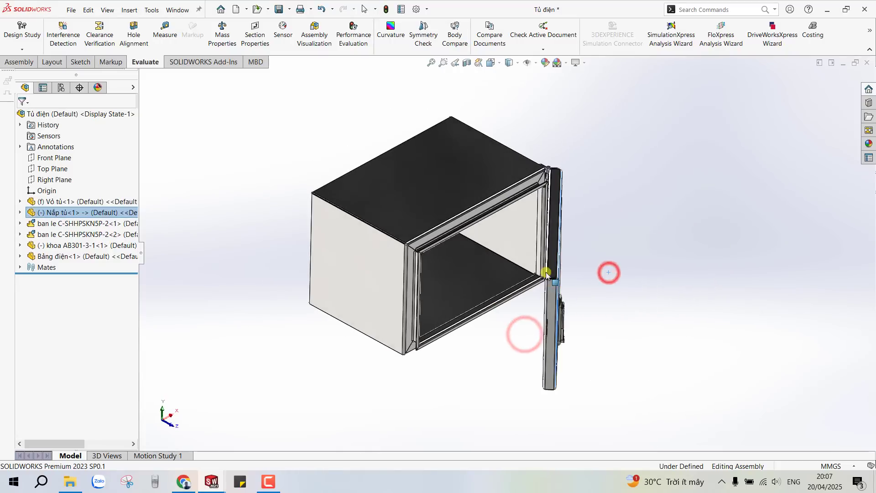
middle_click_drag(545, 272, 458, 387)
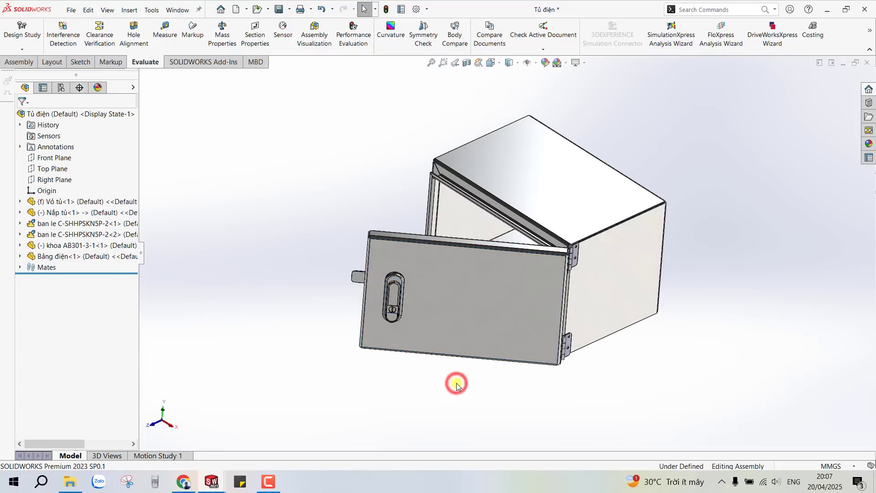
right_click_drag(457, 386, 431, 407)
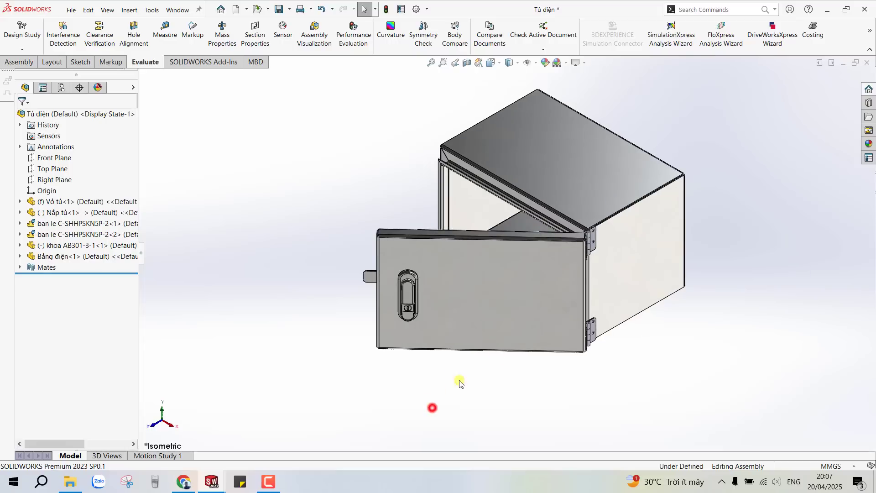